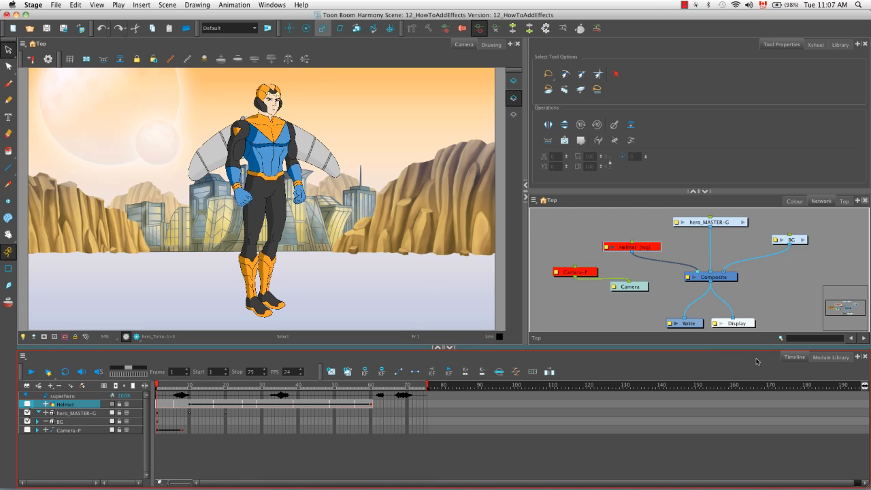
# - Open the Module Library and browse the Filter, Group, IO, Move, Particle, Particle-Examples, plugins and All modules categories
pyautogui.click(828, 361)
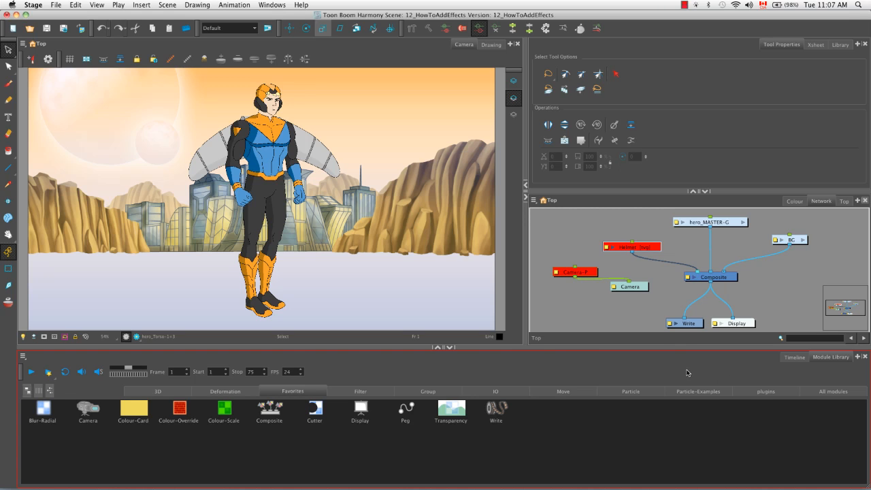
pyautogui.click(30, 401)
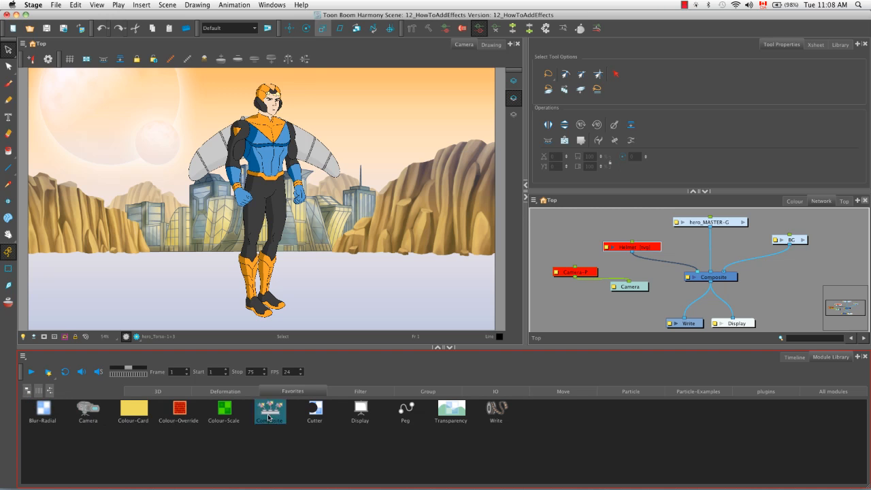
pyautogui.click(352, 393)
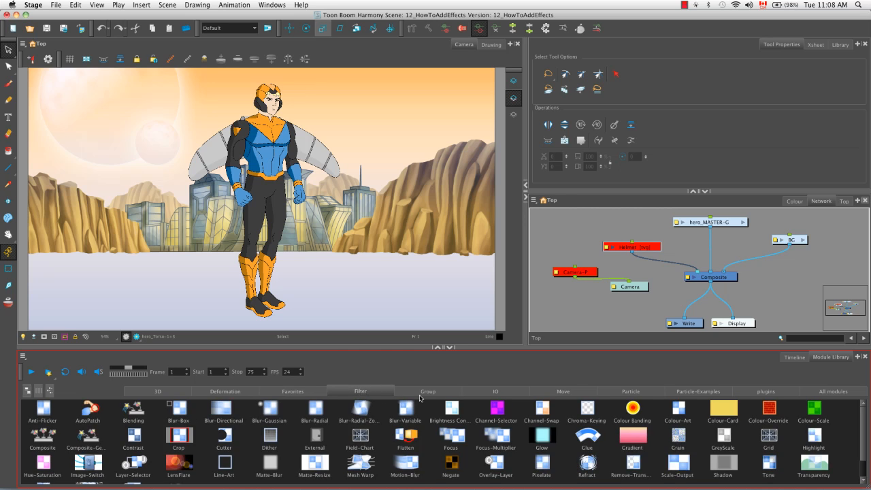
pyautogui.click(429, 393)
pyautogui.click(496, 394)
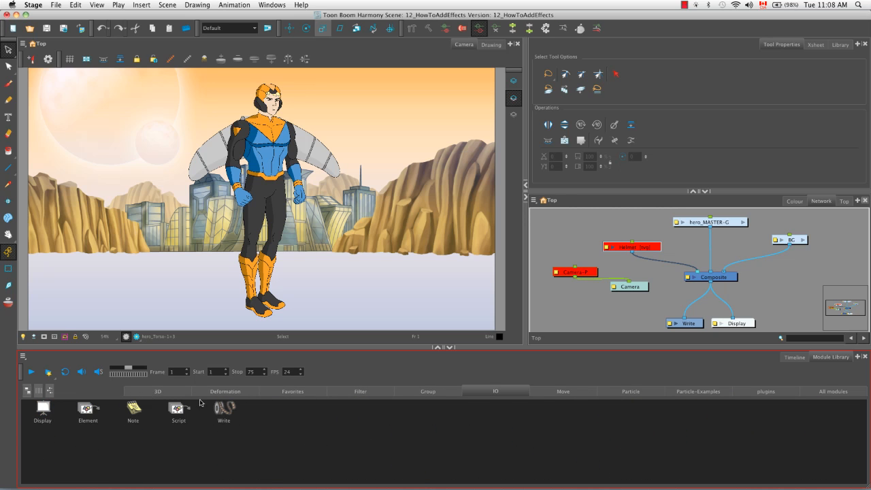
pyautogui.click(561, 392)
pyautogui.click(629, 393)
pyautogui.click(698, 392)
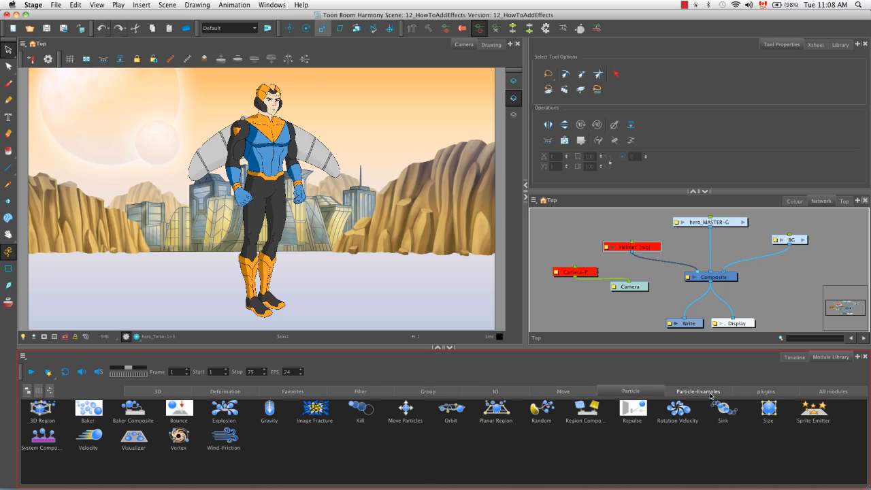
pyautogui.click(766, 392)
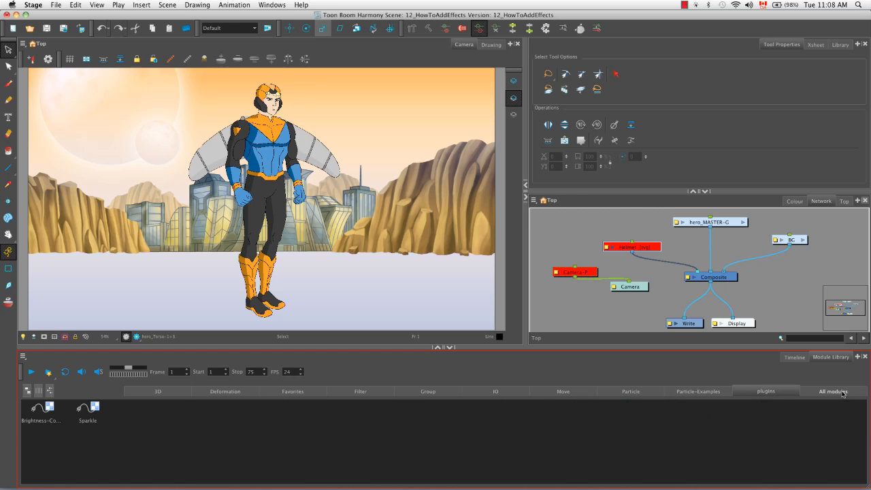
pyautogui.click(838, 393)
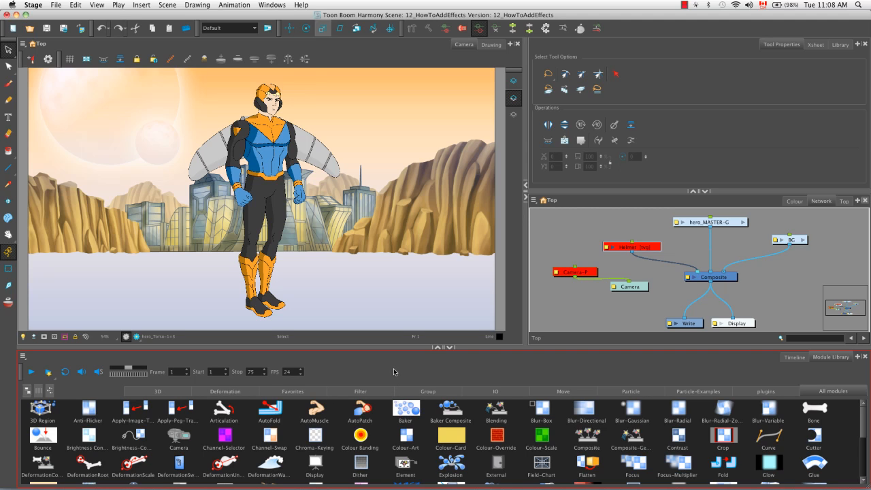
# - Review the modules in the Group, Particle, Move and All modules categories again, ending on the Favorites category
pyautogui.click(428, 391)
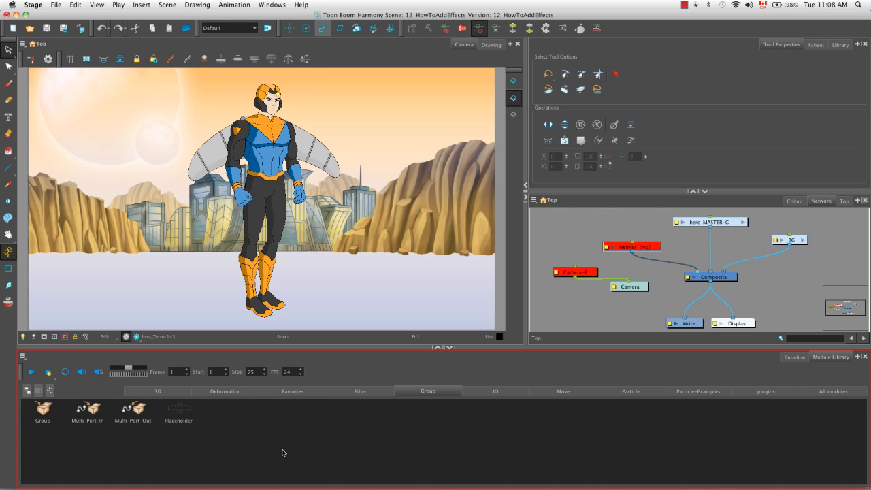
pyautogui.click(632, 393)
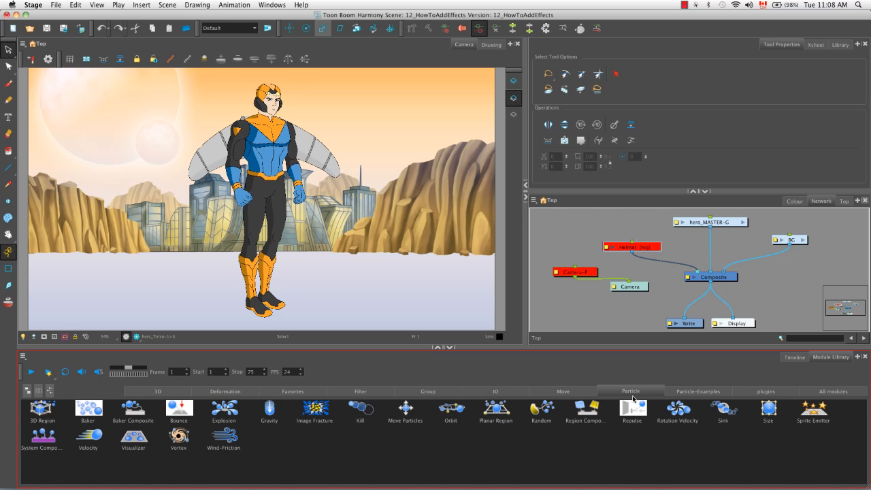
pyautogui.click(564, 392)
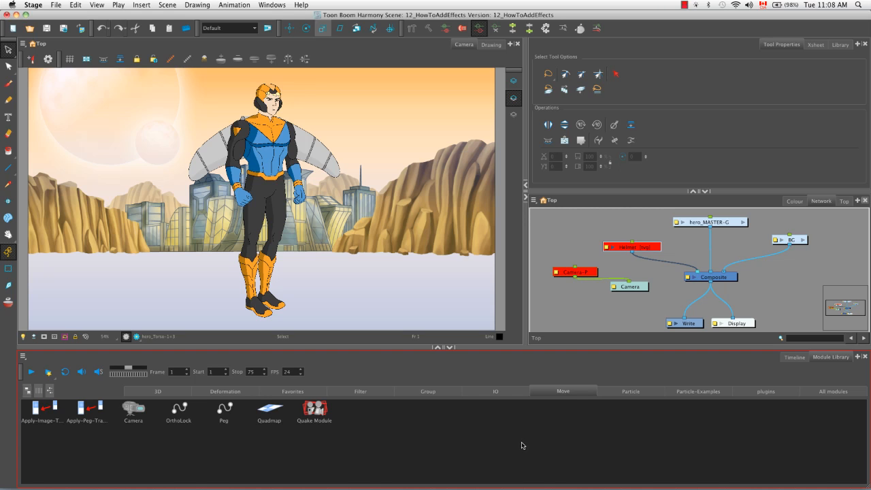
pyautogui.click(823, 395)
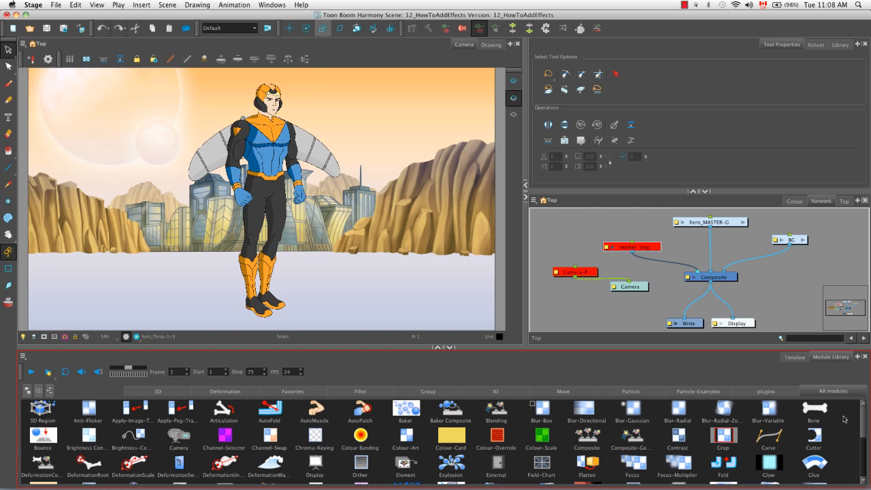
pyautogui.click(303, 392)
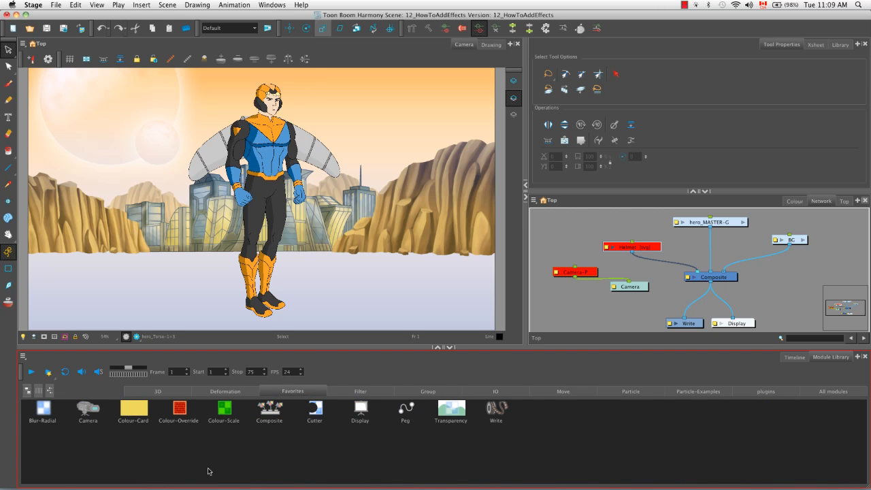
# - Preview the Favorites modules as a text list and as a detailed list with thumbnails, and restore the thumbnail view
pyautogui.click(37, 391)
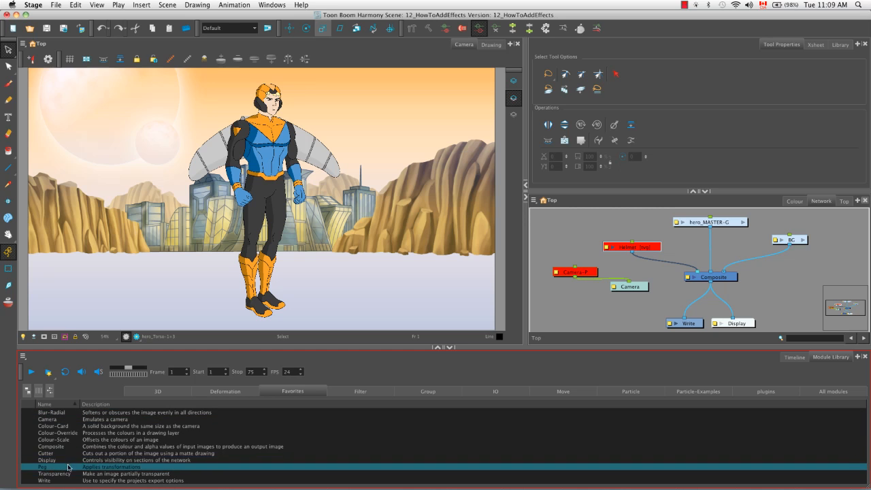
pyautogui.click(50, 392)
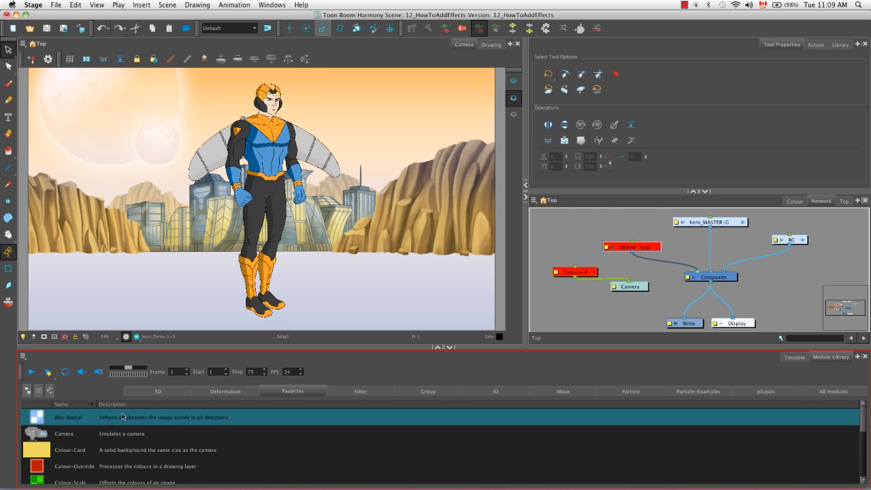
pyautogui.click(28, 392)
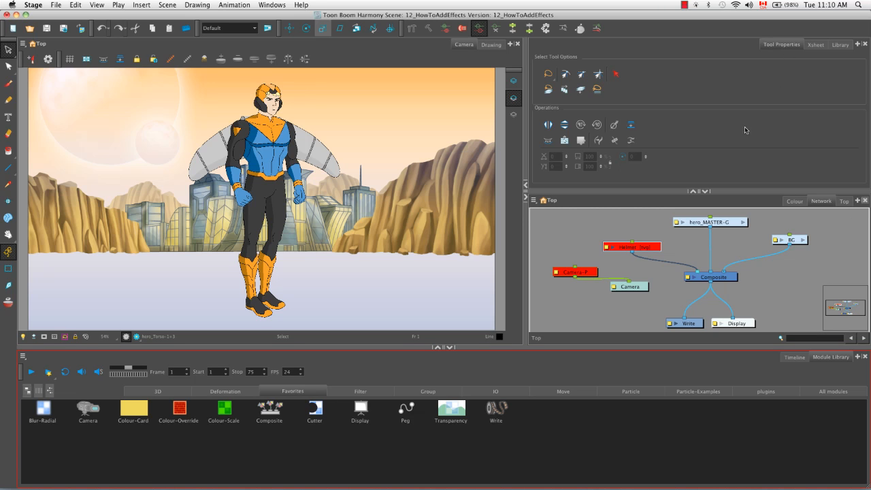
# - Add a second Module Library view alongside the Network view and copy its Multi-Port-Out module from the Group category into Favorites
pyautogui.click(858, 201)
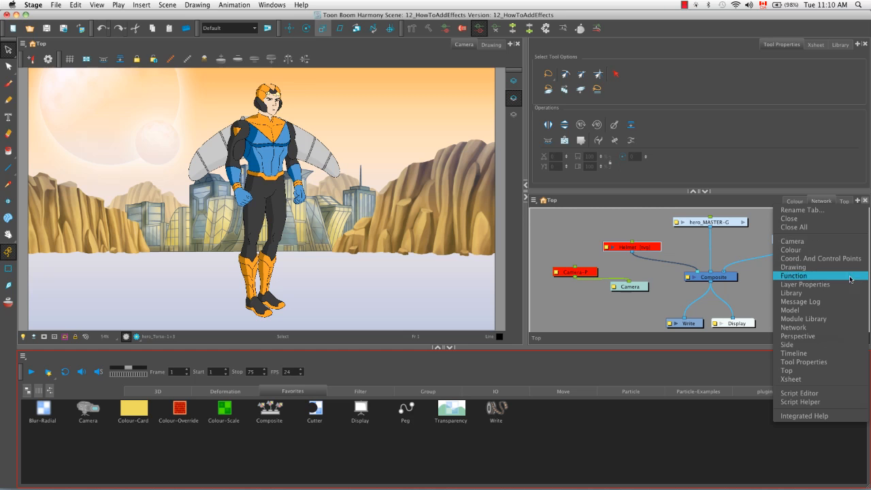
pyautogui.click(835, 318)
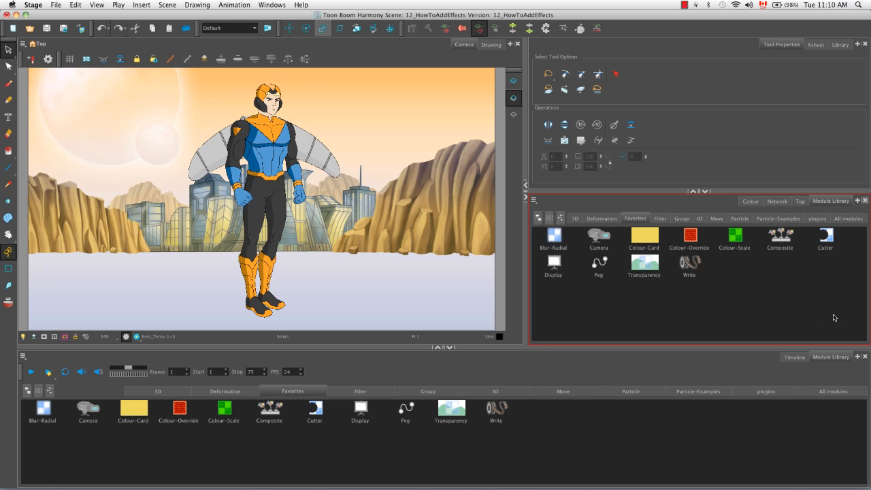
pyautogui.click(715, 218)
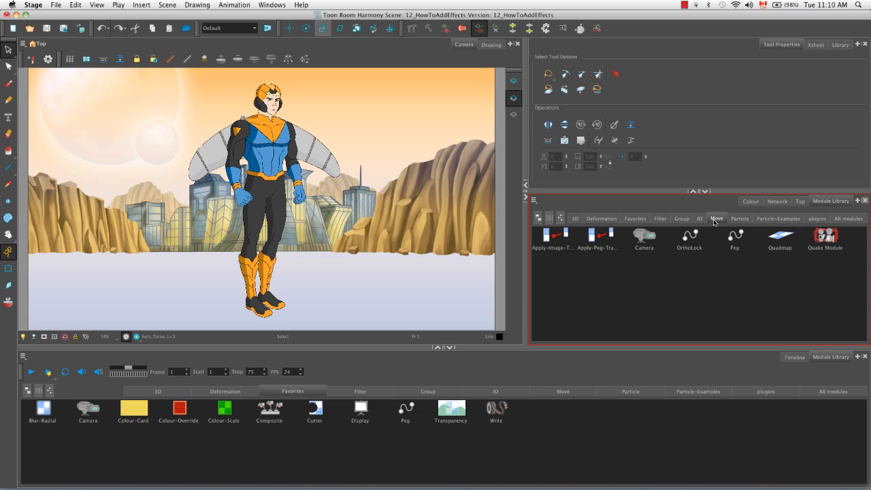
pyautogui.click(681, 218)
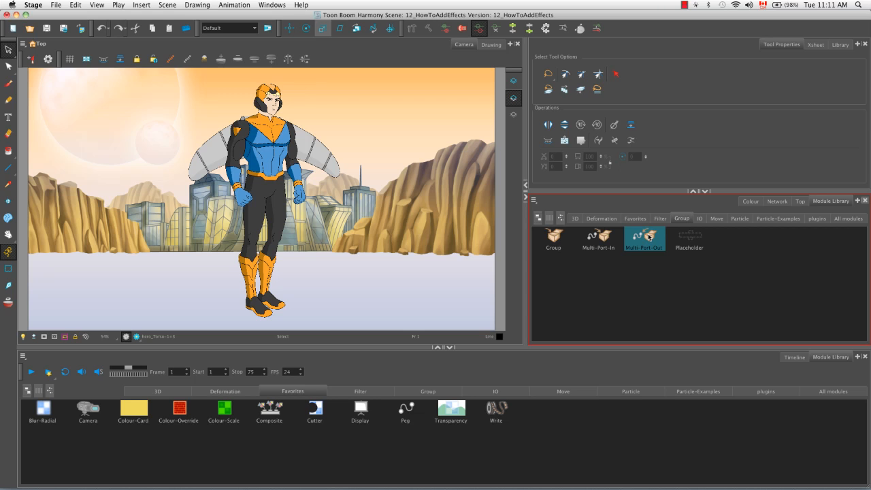
pyautogui.moveTo(648, 234); pyautogui.dragTo(286, 393)
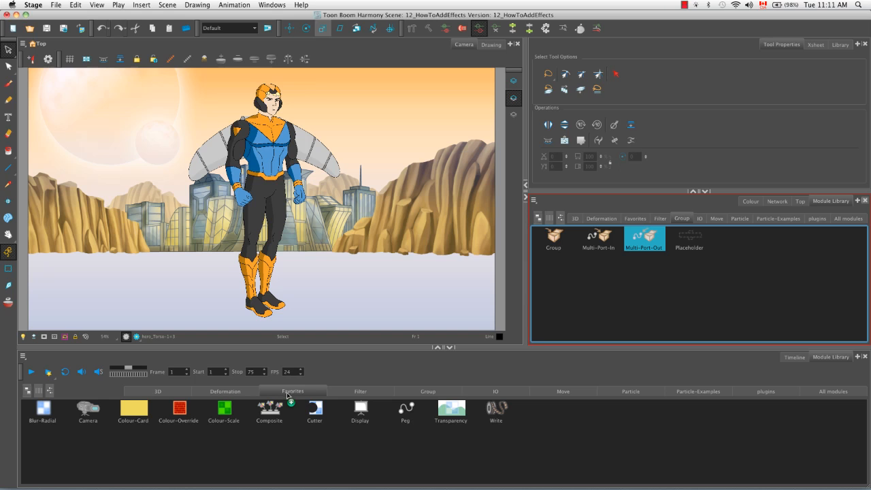
pyautogui.moveTo(286, 394); pyautogui.dragTo(287, 393)
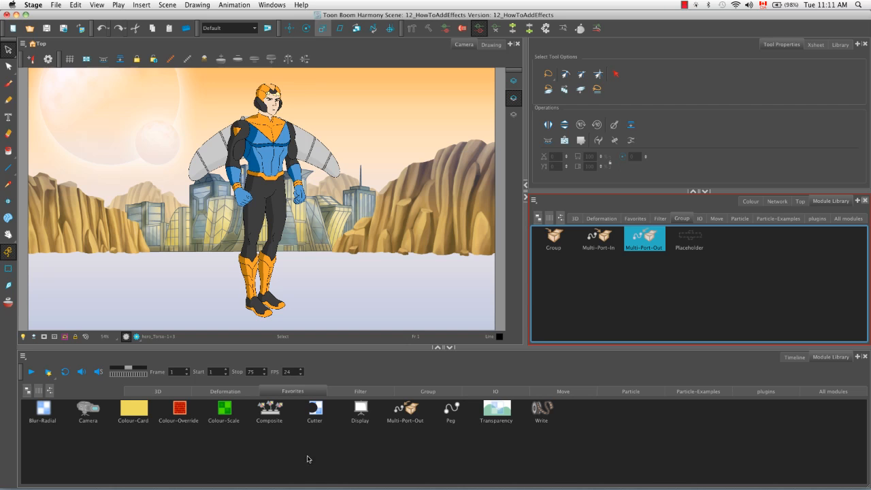
# - Remove Multi-Port-Out from Favorites and close the second Module Library view, returning to the Network view
pyautogui.click(415, 412)
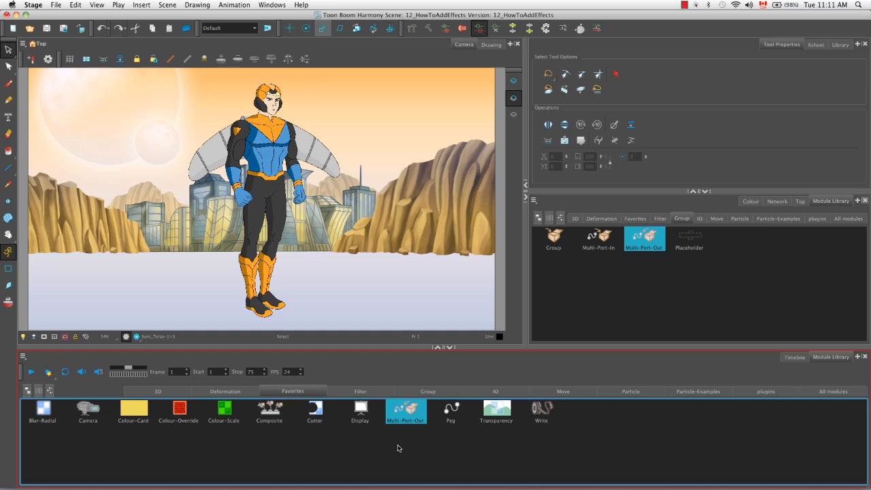
pyautogui.press('Delete')
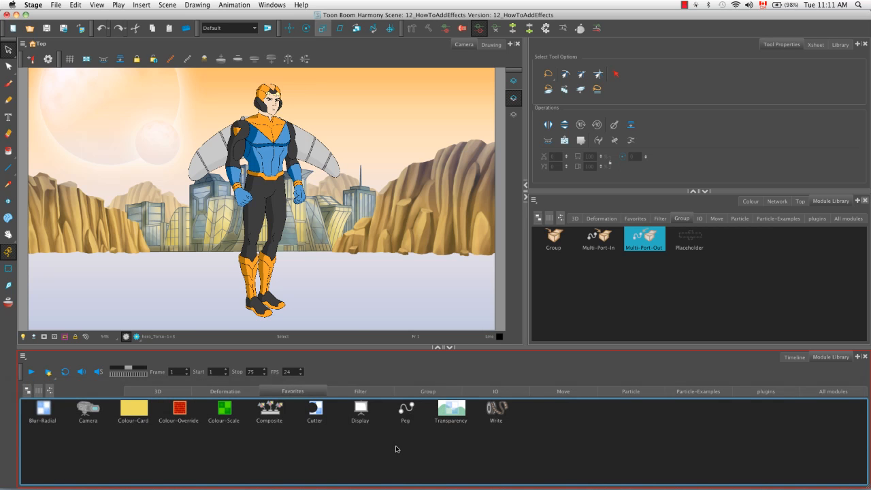
pyautogui.click(865, 201)
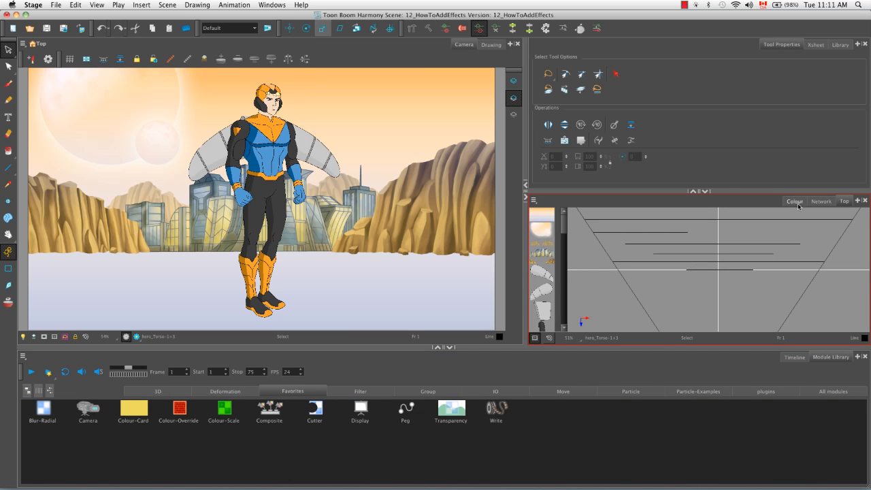
pyautogui.click(819, 202)
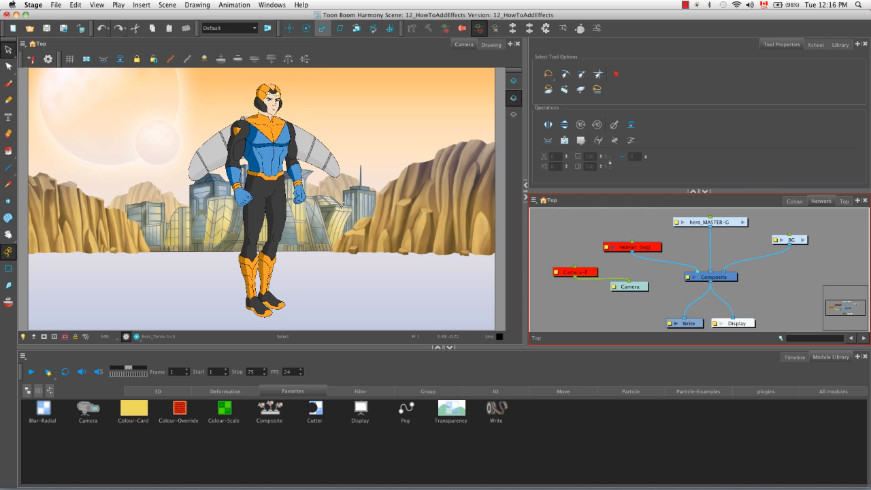
# - Frame the hero's face closely in the Camera view so the eyes can be examined
pyautogui.click(372, 307)
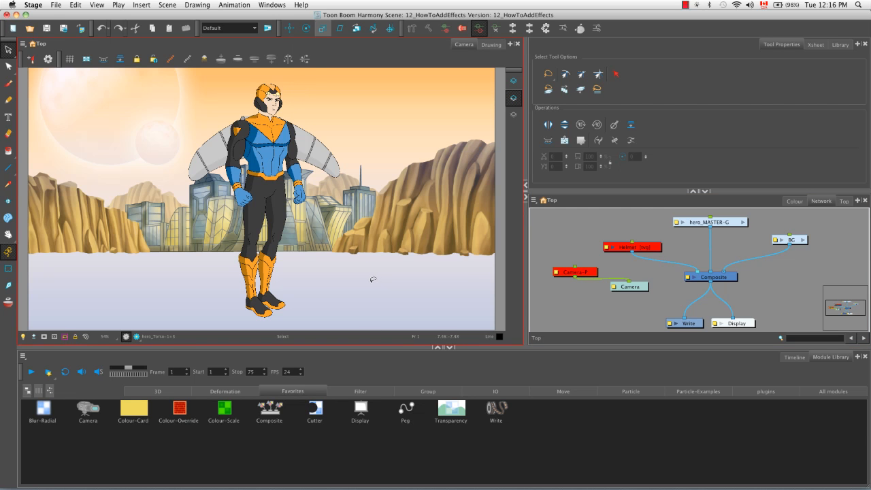
pyautogui.press('2')
pyautogui.press('2')
pyautogui.press('2')
pyautogui.press('2')
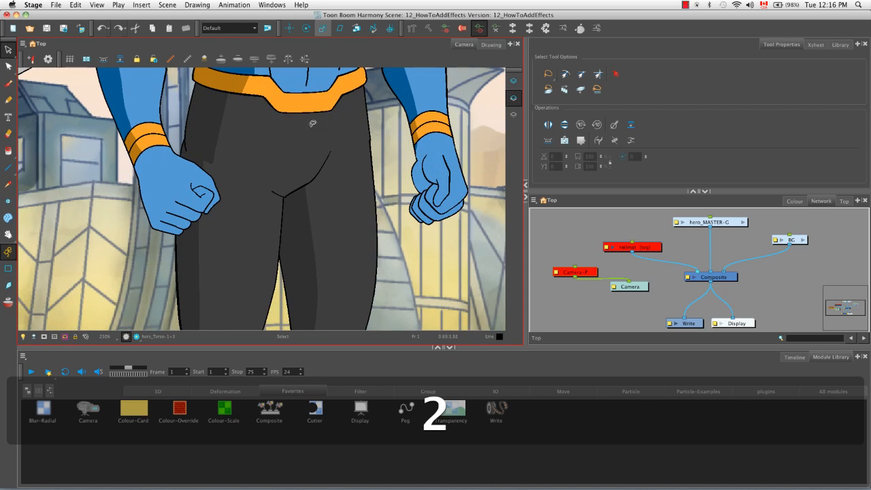
pyautogui.press('space')
pyautogui.moveTo(311, 145)
pyautogui.mouseDown()
pyautogui.moveTo(301, 224)
pyautogui.moveTo(305, 343)
pyautogui.moveTo(282, 306)
pyautogui.moveTo(273, 350)
pyautogui.mouseUp()
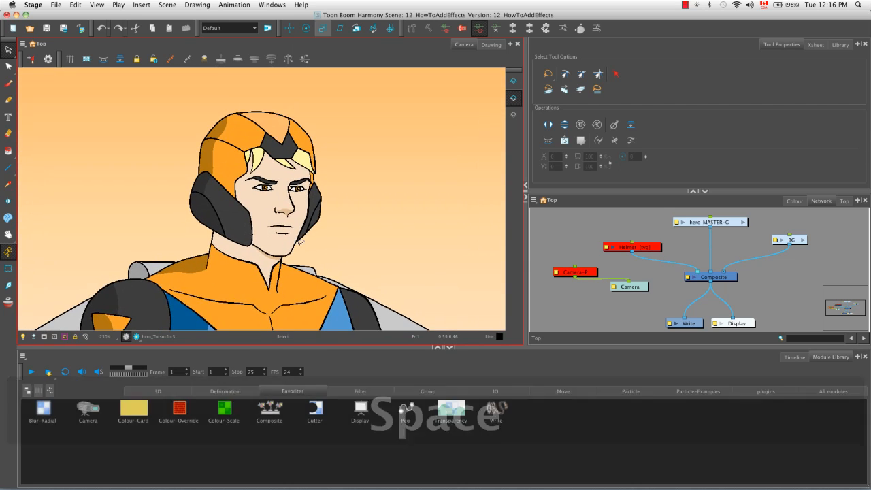
pyautogui.press('2')
pyautogui.press('2')
pyautogui.press('2')
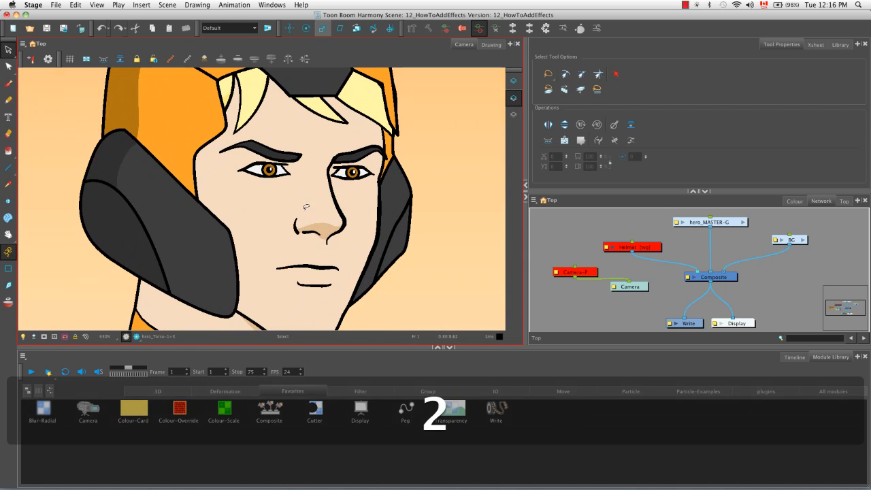
pyautogui.press('space')
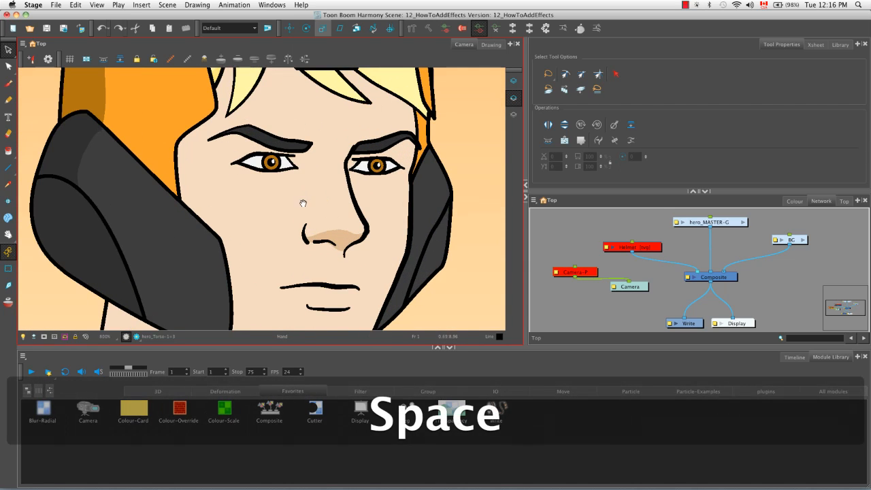
pyautogui.moveTo(303, 203); pyautogui.dragTo(289, 236)
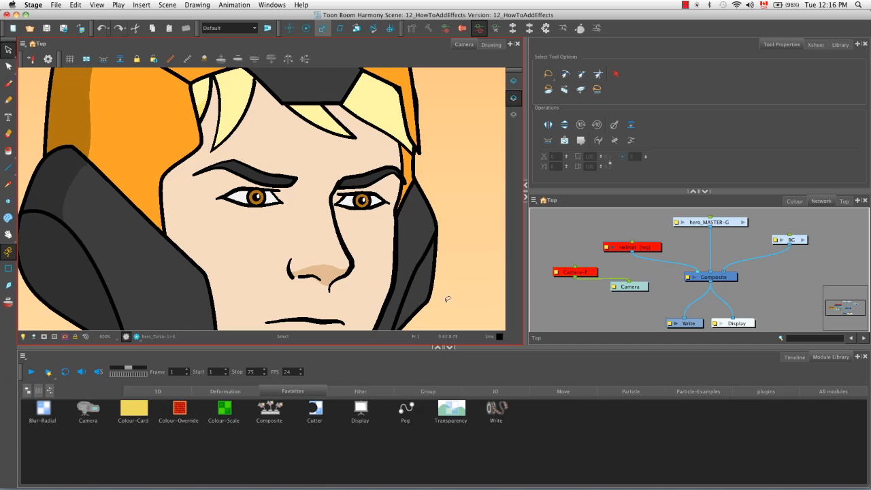
# - Enter the hero_MASTER-G group, enlarge the Network view, and go into its HEAD-G group to locate the FACIAL_FEATURES-G modules
pyautogui.click(744, 222)
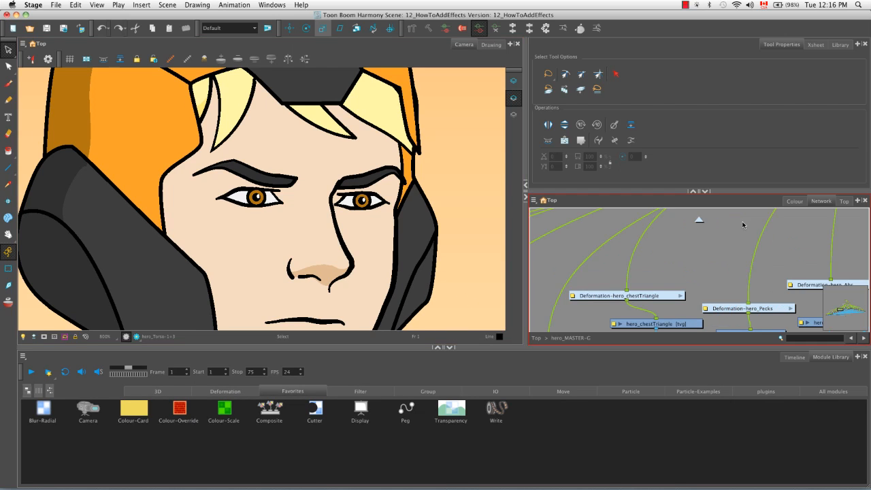
pyautogui.click(693, 191)
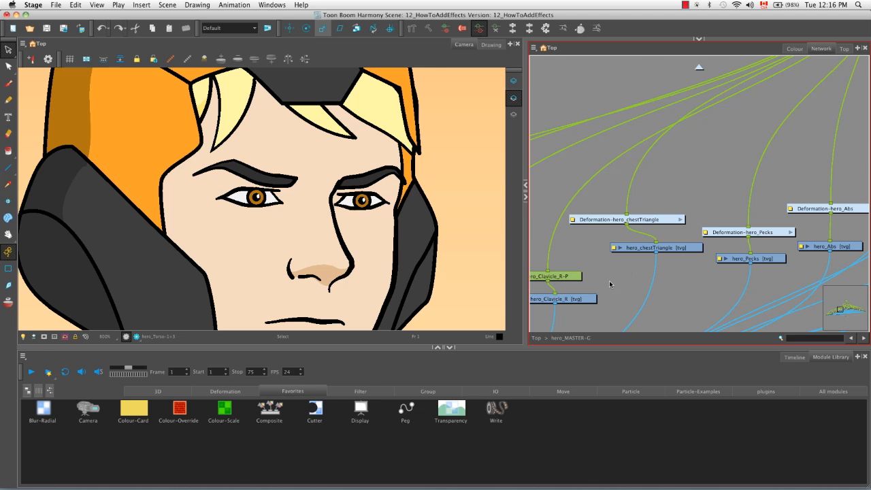
pyautogui.press('space')
pyautogui.moveTo(682, 199); pyautogui.dragTo(772, 104)
pyautogui.moveTo(645, 249)
pyautogui.mouseDown()
pyautogui.moveTo(752, 206)
pyautogui.moveTo(716, 243)
pyautogui.moveTo(674, 234)
pyautogui.mouseUp()
pyautogui.click(638, 204)
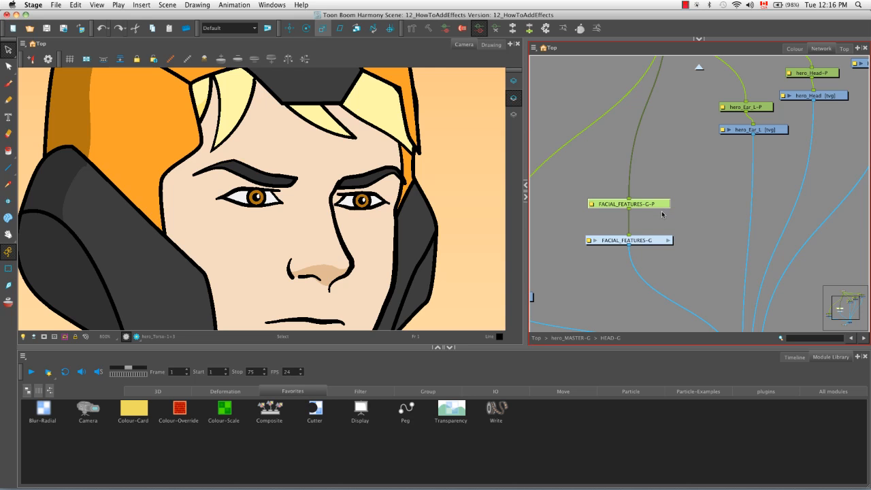
# - Enter the FACIAL_FEATURES-G group and its L_EYE-G subgroup, with all the eye modules in view
pyautogui.click(668, 242)
pyautogui.press('space')
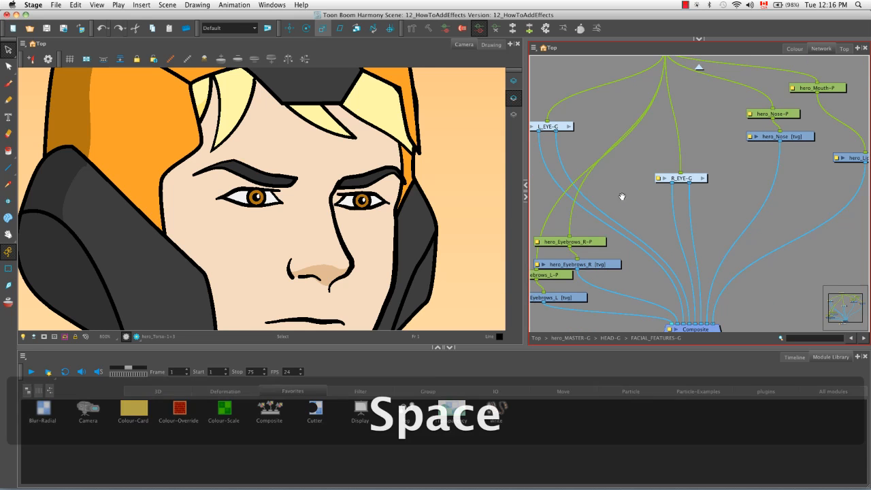
pyautogui.moveTo(621, 195); pyautogui.dragTo(726, 202)
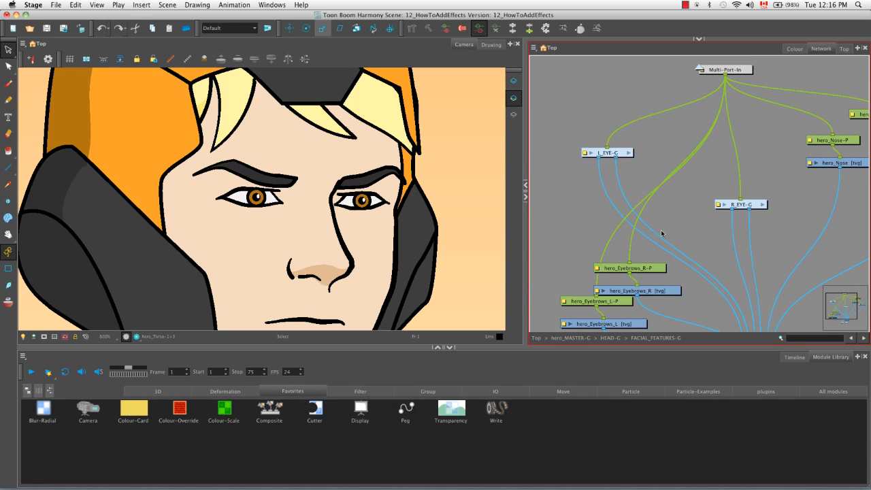
pyautogui.click(628, 152)
pyautogui.press('space')
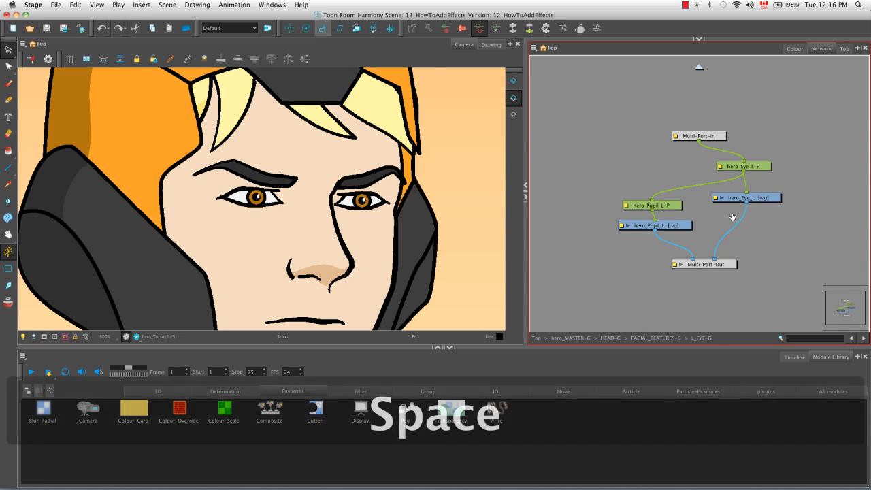
pyautogui.moveTo(764, 199); pyautogui.dragTo(726, 176)
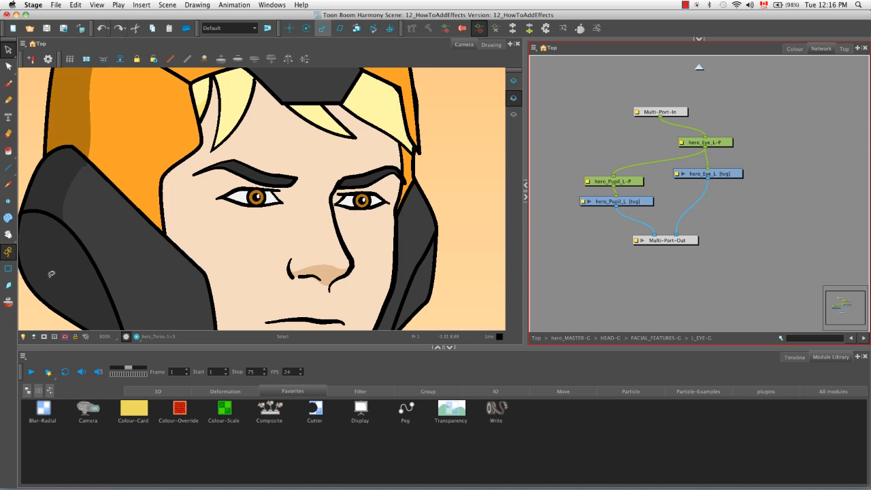
# - With the Transform tool, select the hero_Eye_L-P and hero_Pupil_L-P pegs in turn to examine what each controls, and clear the selection
pyautogui.click(8, 270)
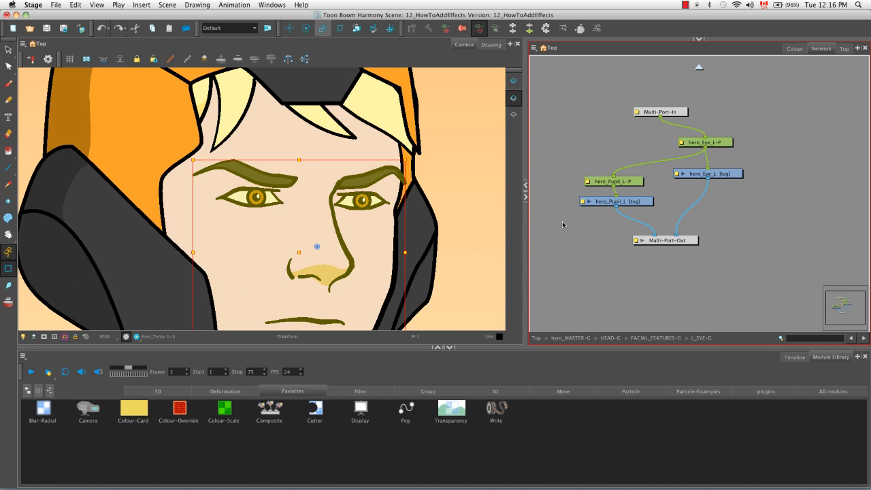
pyautogui.click(714, 143)
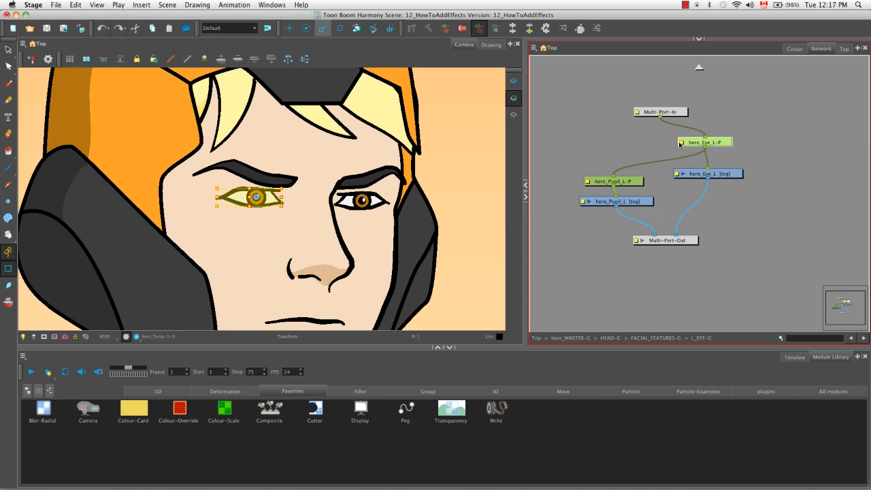
pyautogui.click(609, 182)
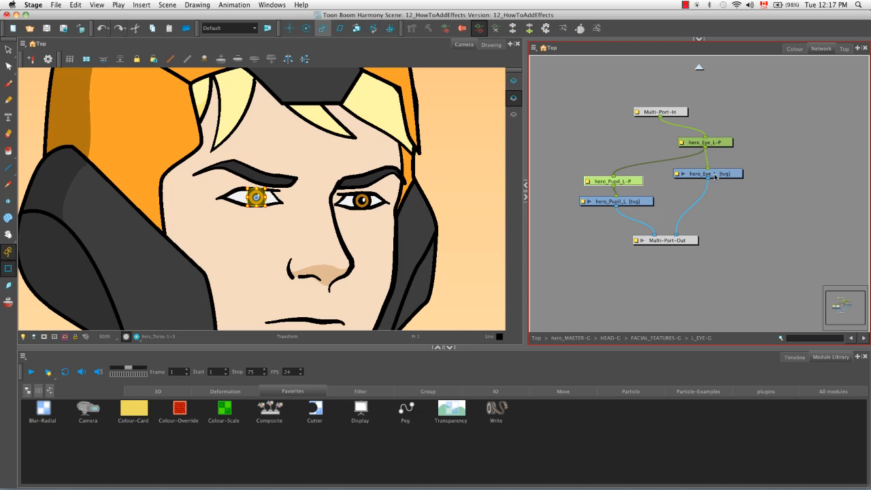
pyautogui.click(581, 262)
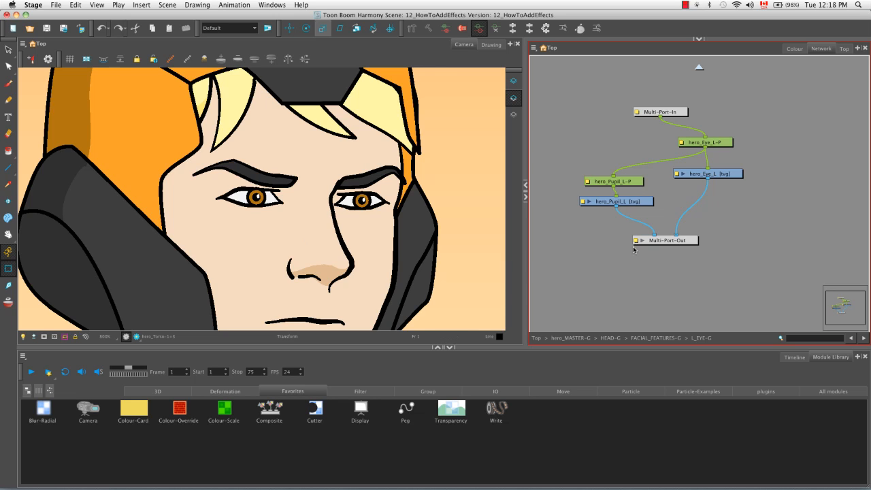
# - Try moving the left pupil up past the eye outline using its hero_Pupil_L-P peg, and undo the move
pyautogui.click(633, 181)
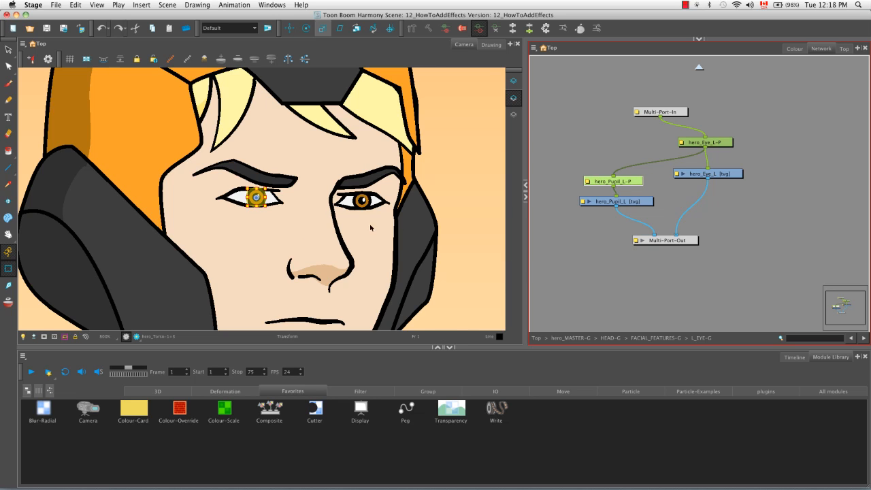
pyautogui.moveTo(259, 195); pyautogui.dragTo(257, 189)
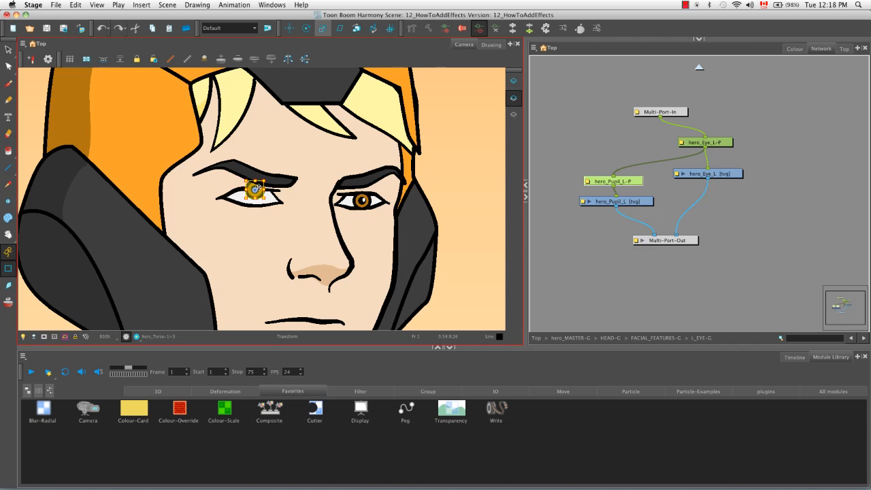
pyautogui.click(575, 223)
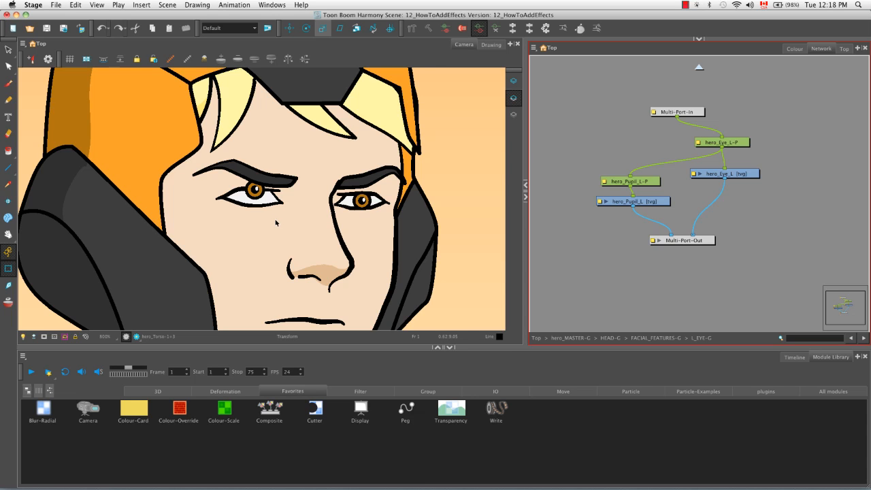
pyautogui.press('super+z')
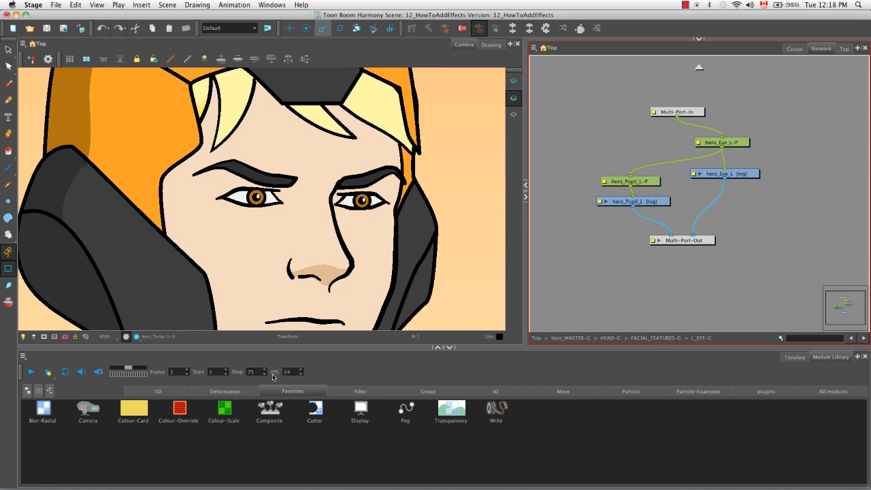
# - Add a Composite and a Cutter module from Favorites to the L_EYE-G network below the eye modules
pyautogui.click(271, 411)
pyautogui.moveTo(270, 410); pyautogui.dragTo(591, 278)
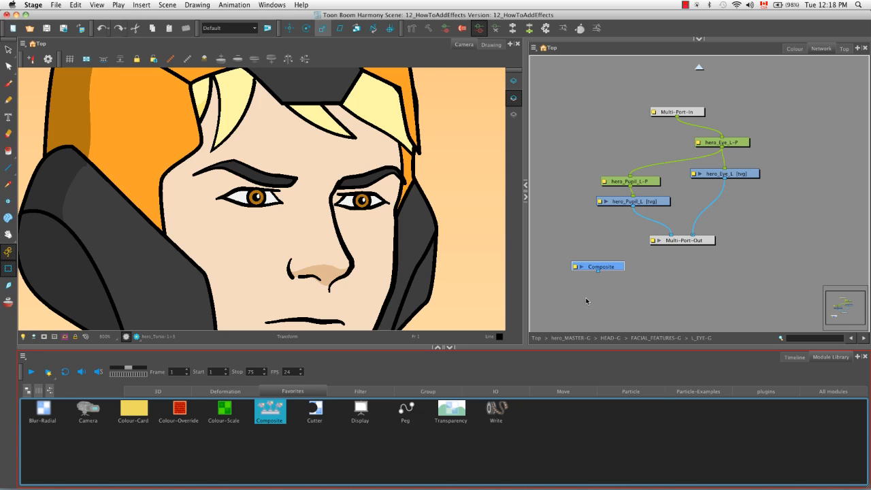
pyautogui.click(316, 413)
pyautogui.moveTo(316, 413); pyautogui.dragTo(673, 291)
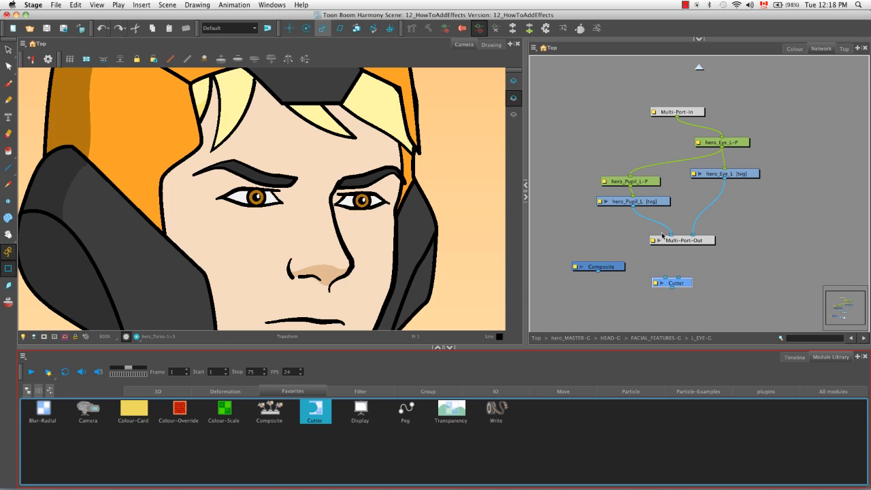
# - Route the hero_Pupil_L and hero_Eye_L drawings through the Composite into Multi-Port-Out, and set the Composite's mode to Pass Through
pyautogui.moveTo(667, 235); pyautogui.dragTo(592, 264)
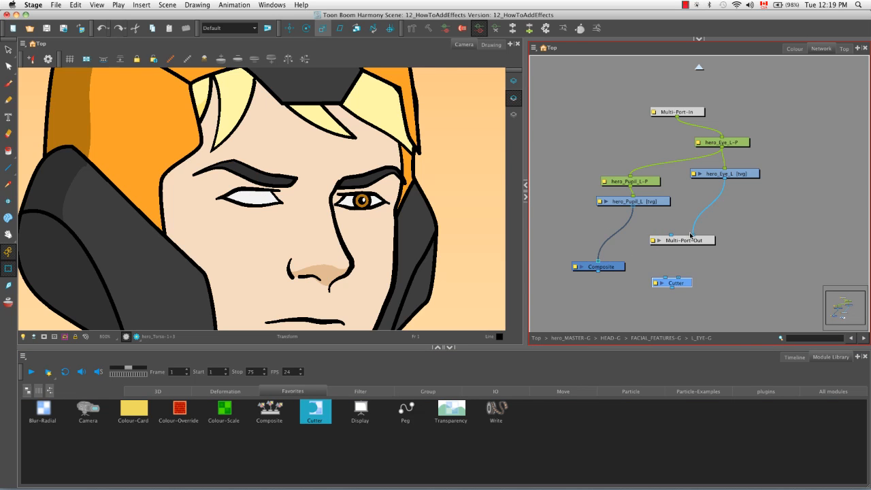
pyautogui.moveTo(691, 236); pyautogui.dragTo(708, 218)
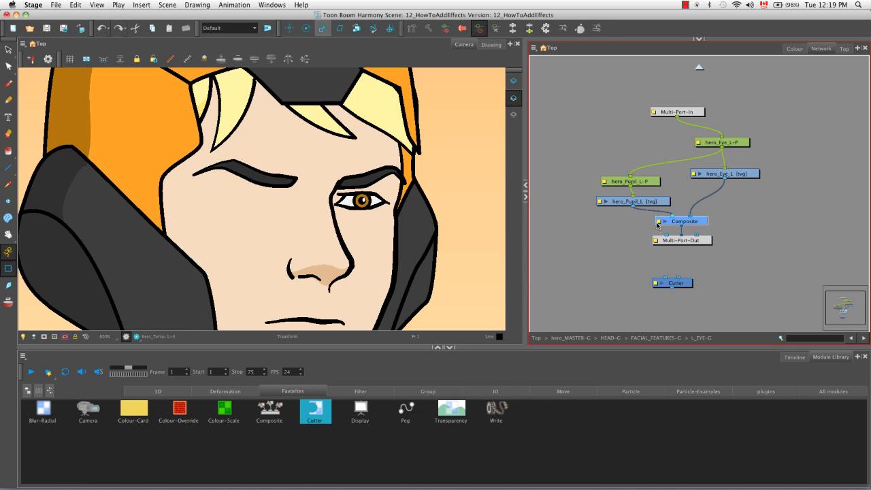
pyautogui.click(658, 223)
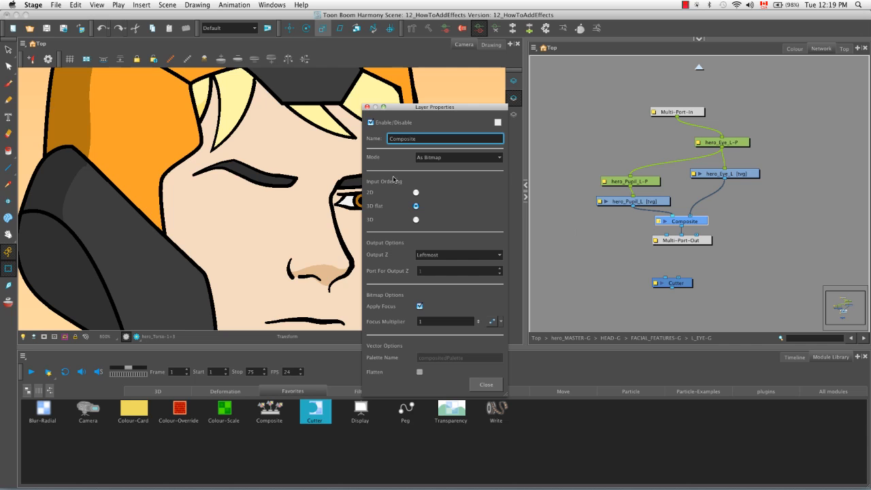
pyautogui.click(498, 161)
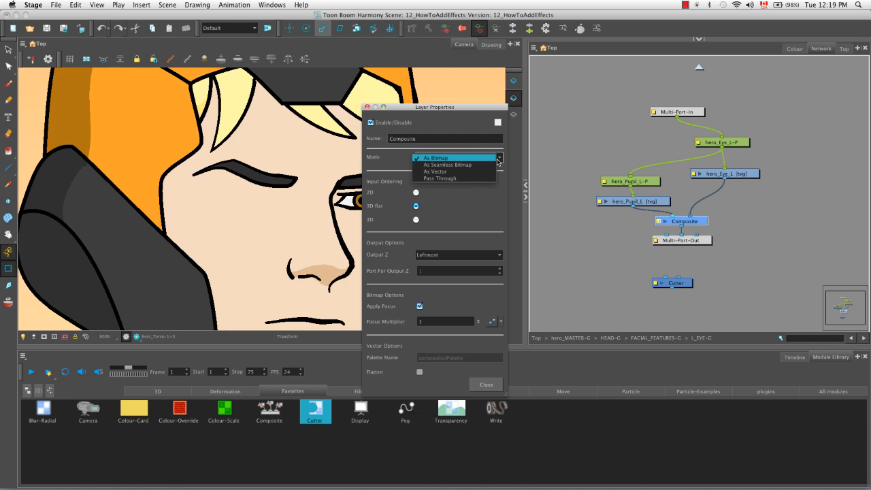
pyautogui.click(465, 179)
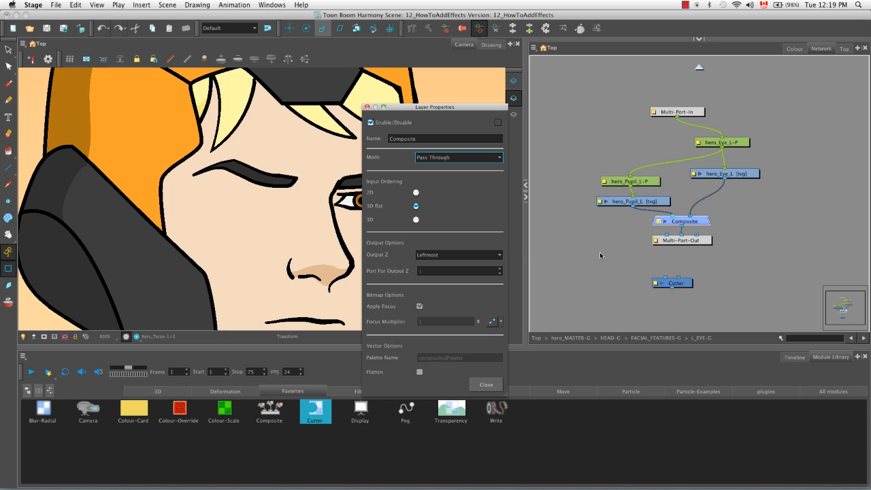
pyautogui.click(487, 386)
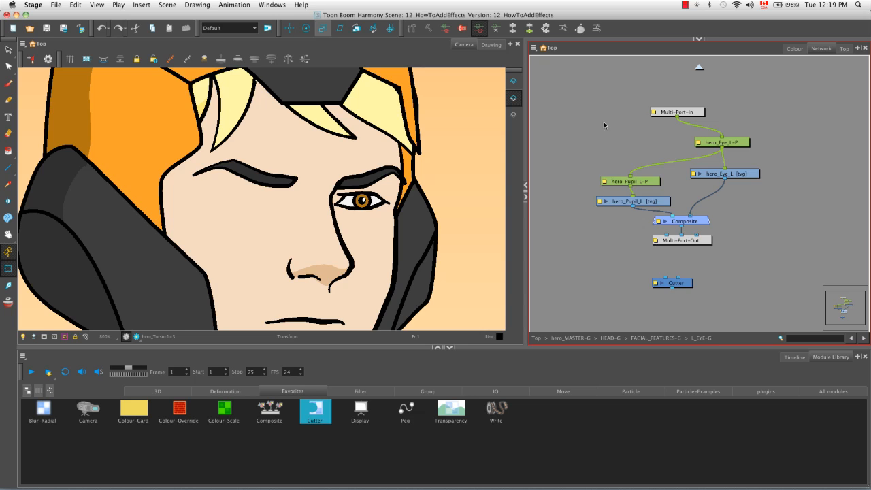
# - Back in FACIAL_FEATURES-G, replace L_EYE-G's two old Composite connections with a single cable from its new middle output
pyautogui.click(698, 68)
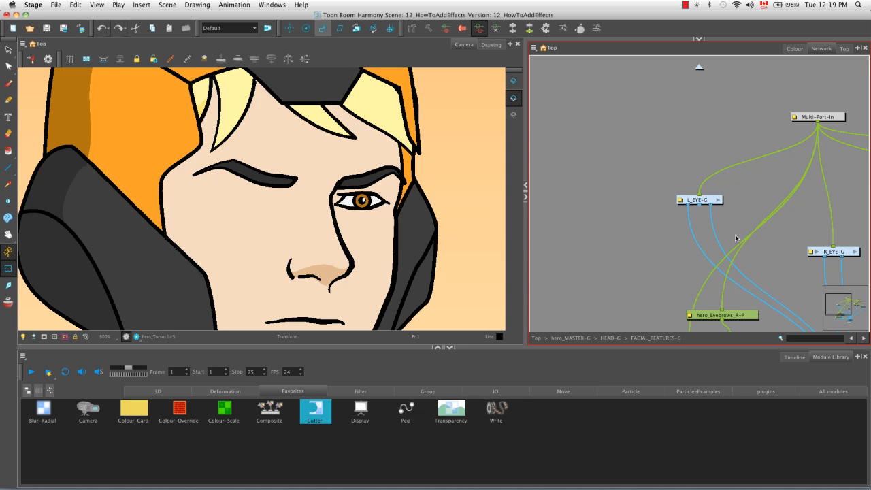
pyautogui.press('space')
pyautogui.moveTo(742, 256); pyautogui.dragTo(691, 234)
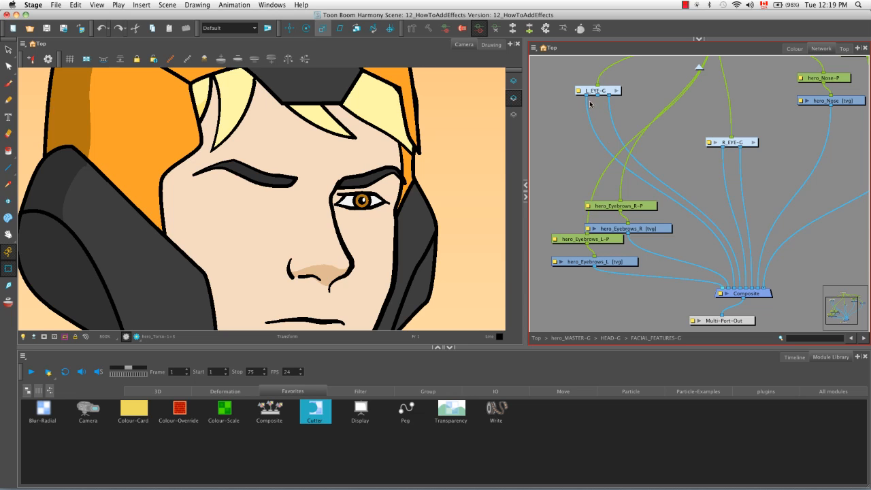
pyautogui.moveTo(733, 290); pyautogui.dragTo(727, 259)
pyautogui.moveTo(598, 96); pyautogui.dragTo(734, 289)
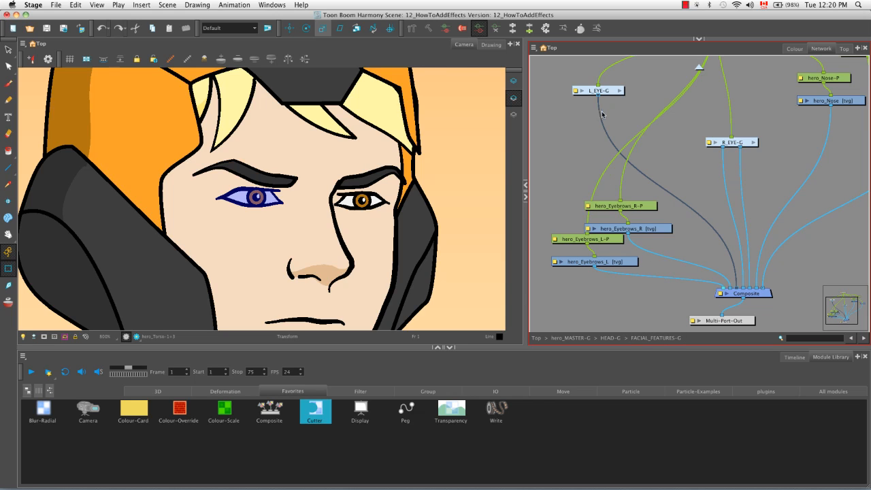
# - Inside L_EYE-G, move the pupil peg and drawing up and insert the Cutter between hero_Pupil_L and the Composite
pyautogui.click(619, 90)
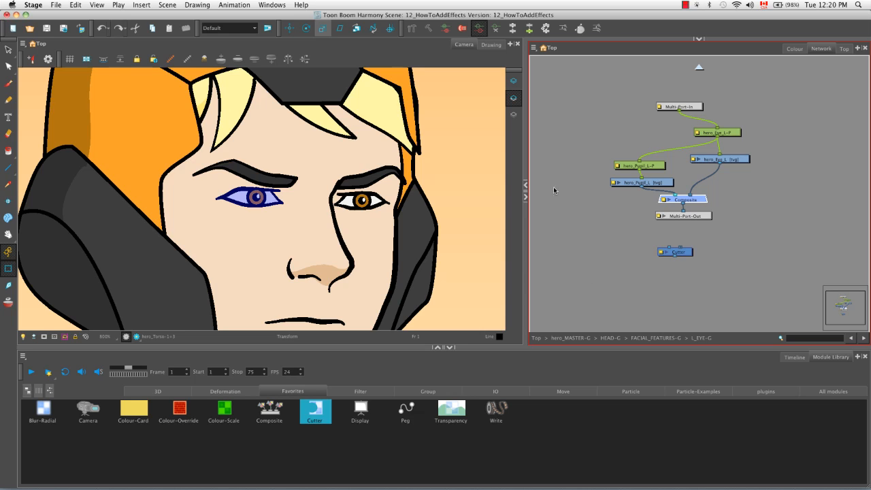
pyautogui.moveTo(581, 148)
pyautogui.mouseDown()
pyautogui.moveTo(630, 193)
pyautogui.moveTo(610, 134)
pyautogui.mouseUp()
pyautogui.moveTo(680, 251); pyautogui.dragTo(633, 187)
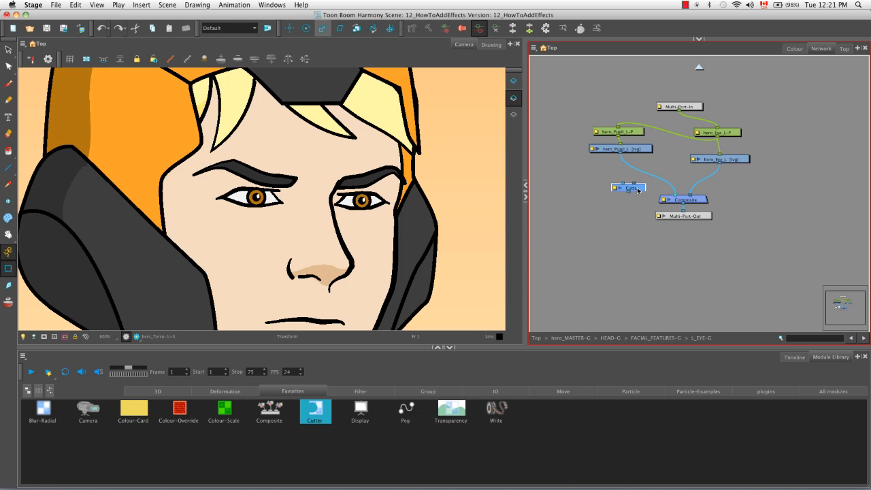
pyautogui.moveTo(638, 190); pyautogui.dragTo(657, 181)
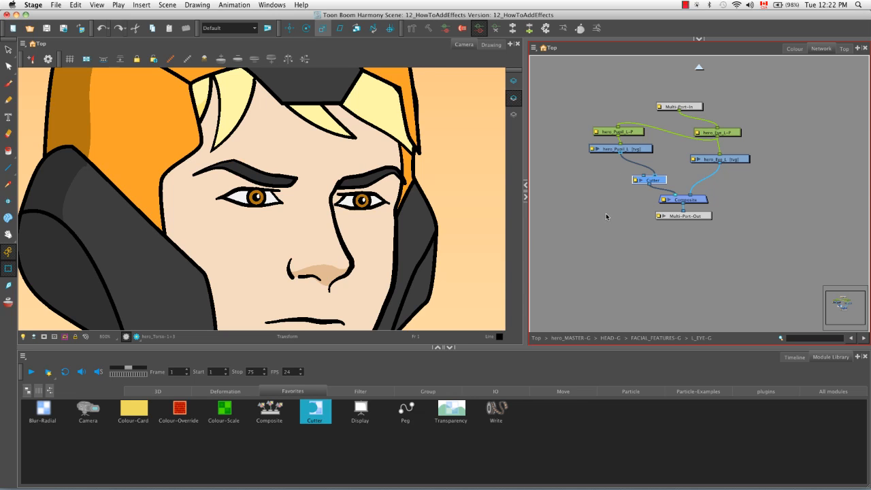
# - Show the hero_Eye_L drawing in the Drawing view, enlarged and centred, to examine its outline and white fill
pyautogui.click(734, 162)
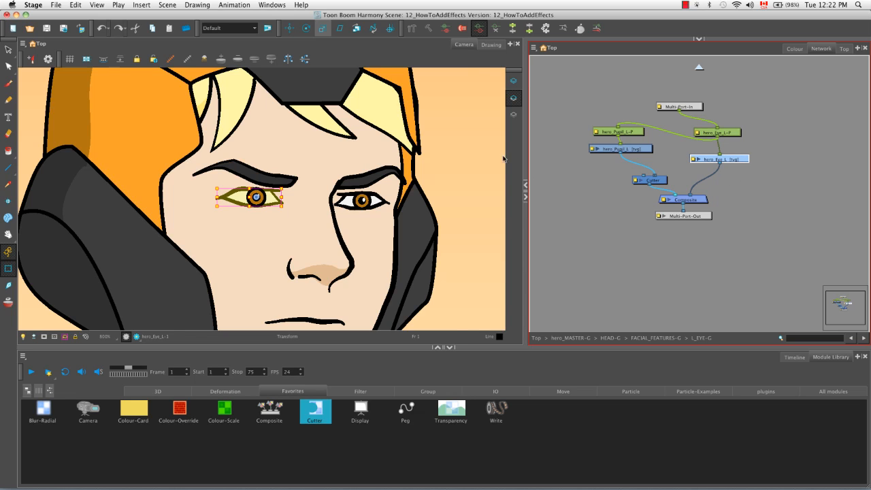
pyautogui.click(490, 45)
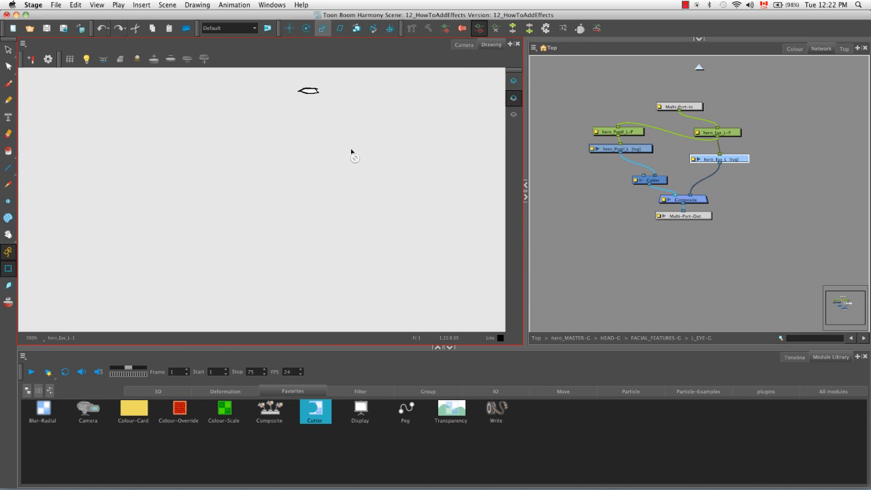
pyautogui.press('space')
pyautogui.moveTo(356, 140); pyautogui.dragTo(350, 213)
pyautogui.press('2')
pyautogui.press('2')
pyautogui.press('space')
pyautogui.moveTo(397, 169)
pyautogui.mouseDown()
pyautogui.moveTo(404, 148)
pyautogui.moveTo(263, 241)
pyautogui.moveTo(278, 234)
pyautogui.mouseUp()
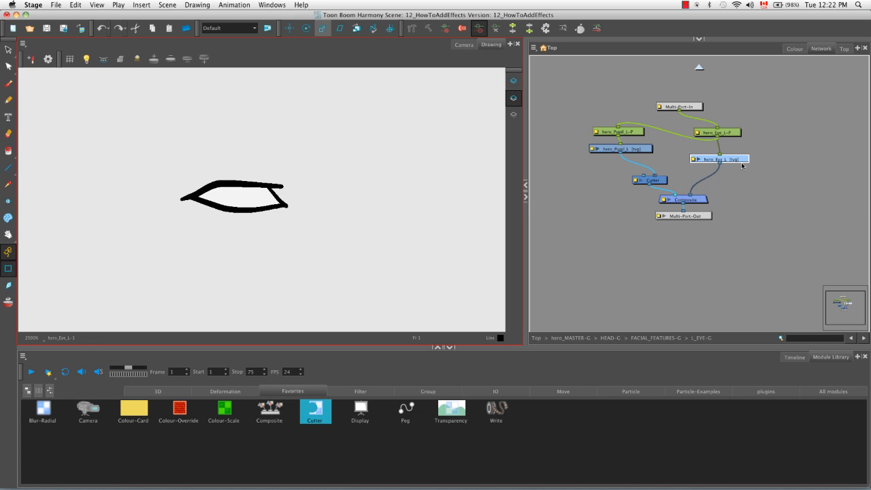
# - Duplicate the hero_Eye_L drawing module and connect the copy to the Cutter's free matte input
pyautogui.press('super+c')
pyautogui.press('super+v')
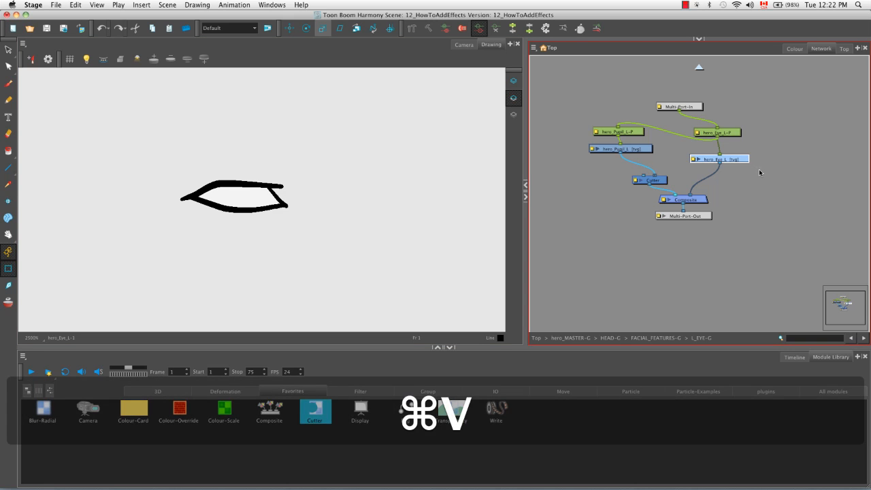
pyautogui.moveTo(800, 175); pyautogui.dragTo(589, 165)
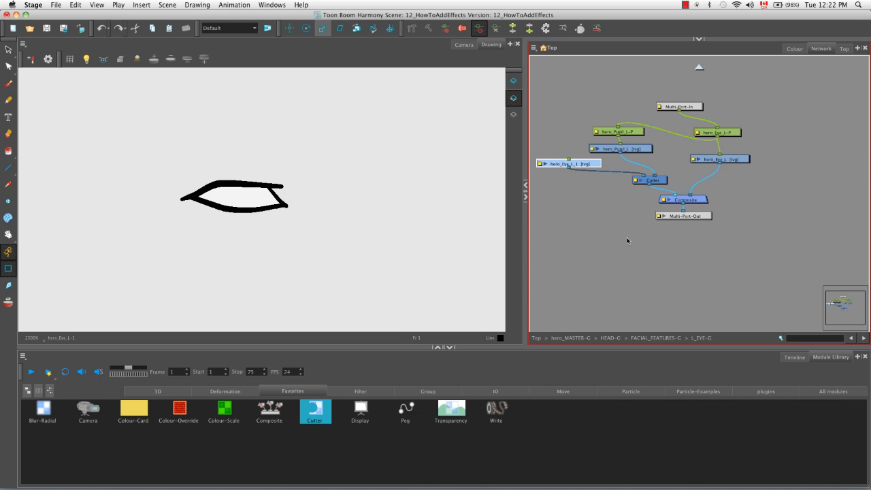
# - Add a new colour to Superhero_palette based on the green Ghost swatch, name it Matte and make it fully opaque
pyautogui.click(790, 50)
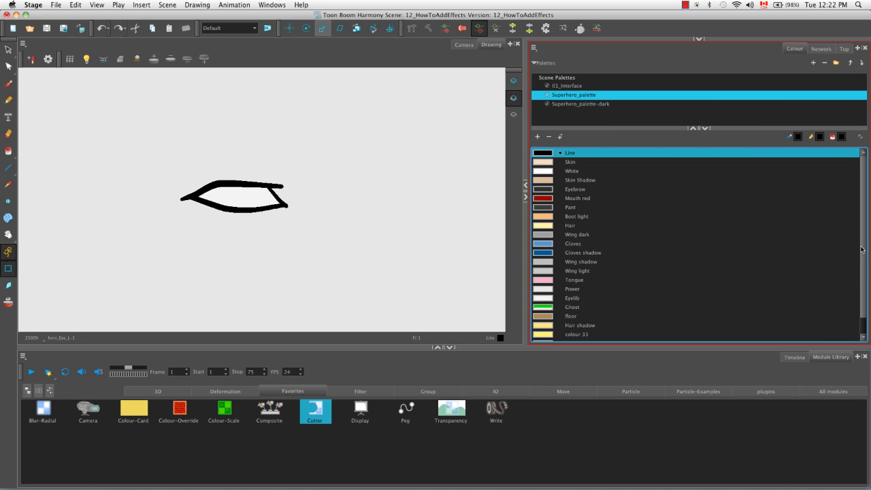
pyautogui.scroll(-2, 863, 285)
pyautogui.click(543, 290)
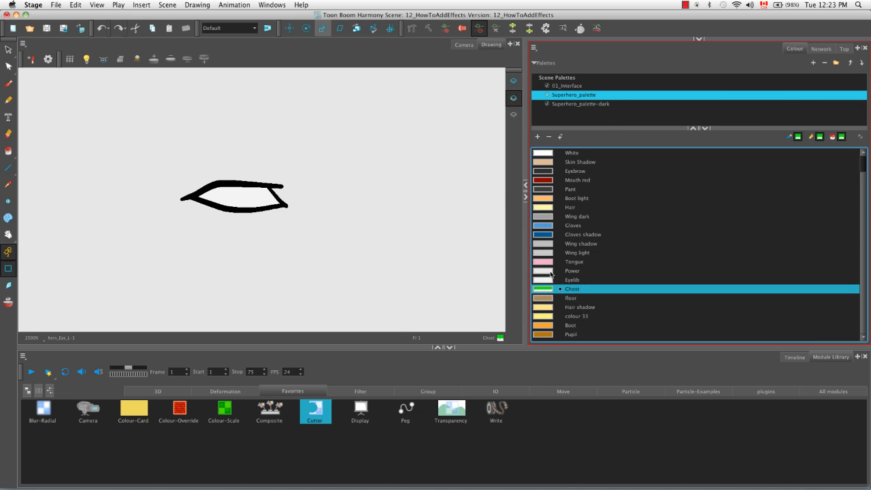
pyautogui.click(535, 138)
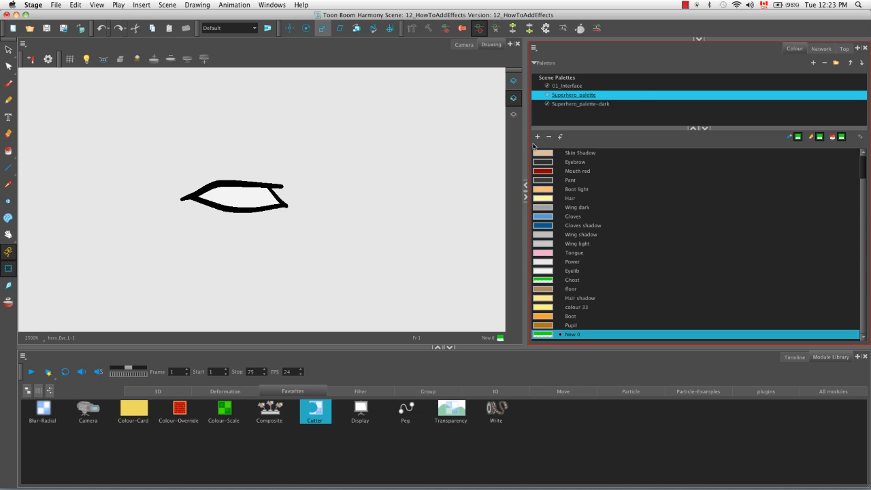
pyautogui.doubleClick(544, 334)
pyautogui.moveTo(494, 181); pyautogui.dragTo(449, 176)
pyautogui.write('Matte')
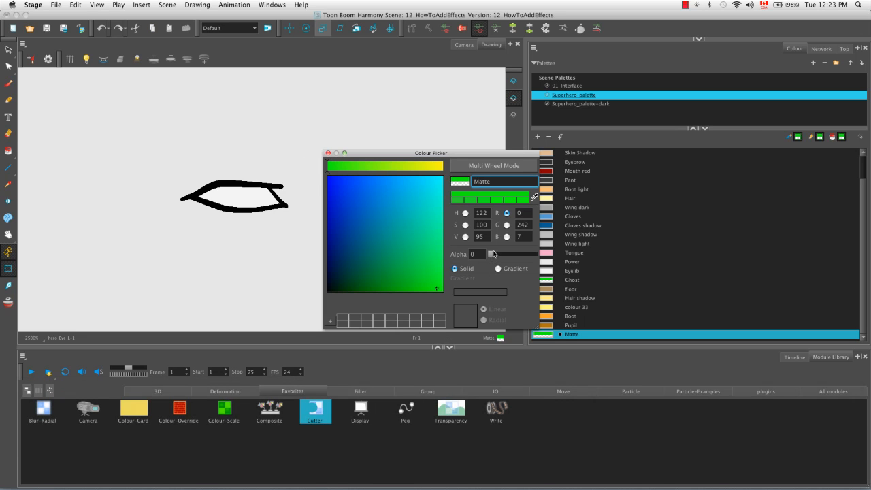
pyautogui.moveTo(493, 254); pyautogui.dragTo(556, 252)
pyautogui.click(328, 153)
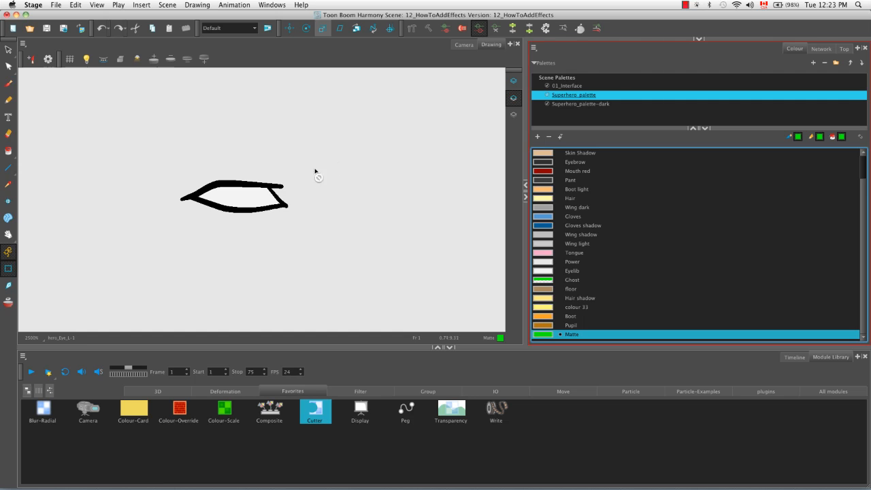
# - Paint the outline and white fill of the duplicated eye drawing entirely with the green Matte colour
pyautogui.click(8, 151)
pyautogui.click(235, 188)
pyautogui.click(234, 185)
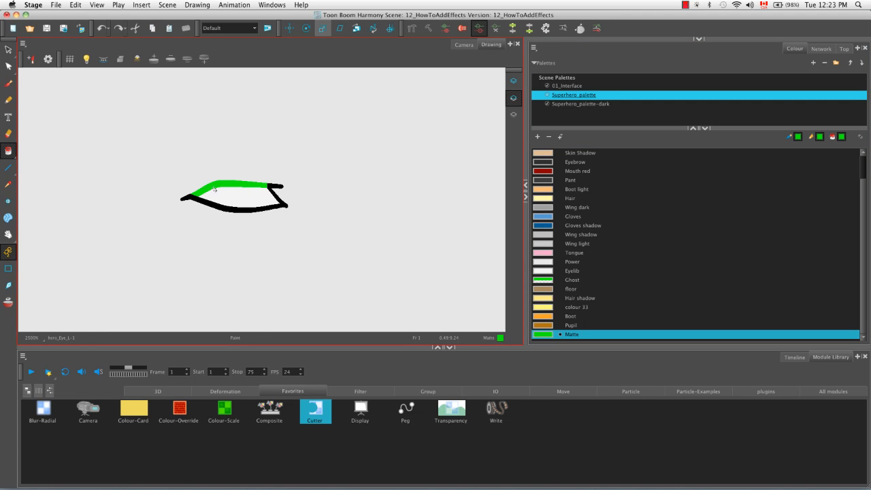
pyautogui.moveTo(228, 216); pyautogui.dragTo(227, 203)
pyautogui.moveTo(270, 178); pyautogui.dragTo(281, 213)
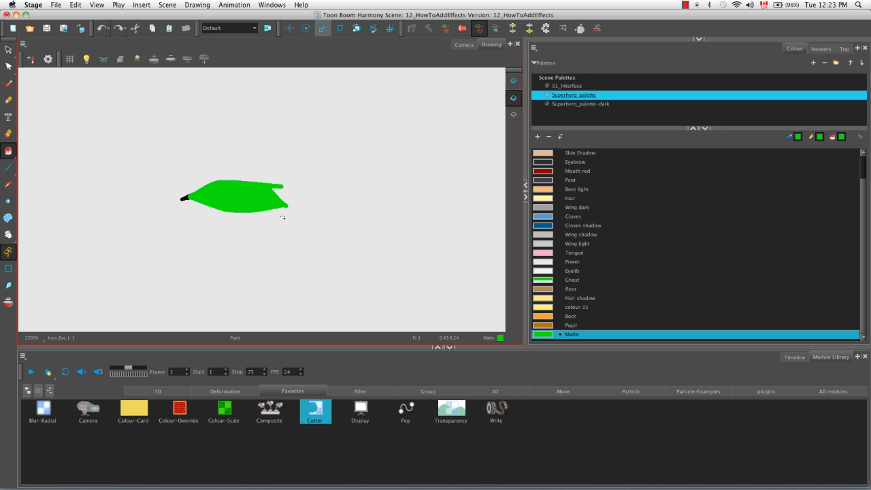
pyautogui.click(183, 197)
# - Check the painted eye on the character in the Camera view and inspect the original hero_Eye_L in the Drawing view
pyautogui.click(459, 45)
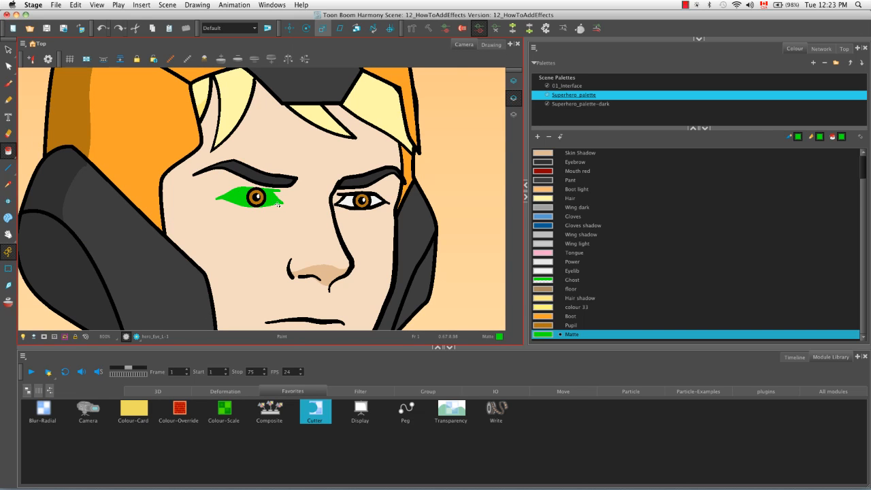
pyautogui.click(821, 49)
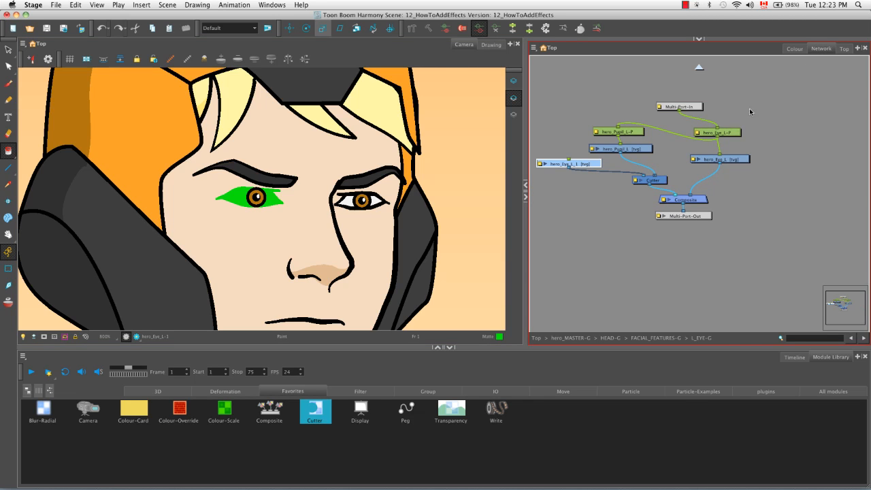
pyautogui.click(722, 160)
pyautogui.click(491, 45)
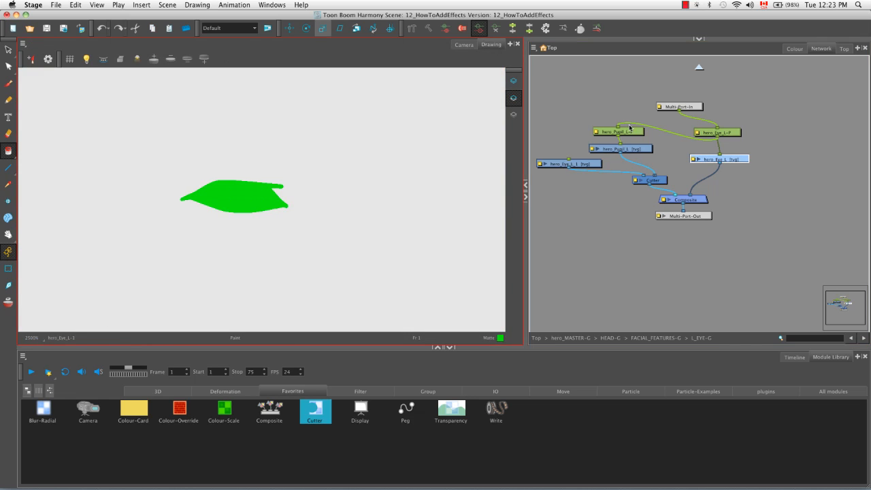
# - Rename the duplicated hero_Eye_L_1 drawing layer as Matte
pyautogui.click(583, 165)
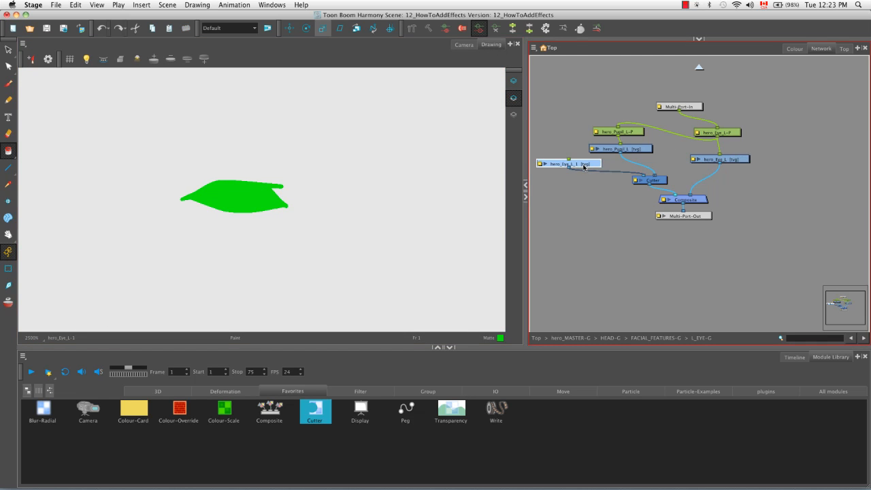
pyautogui.click(540, 164)
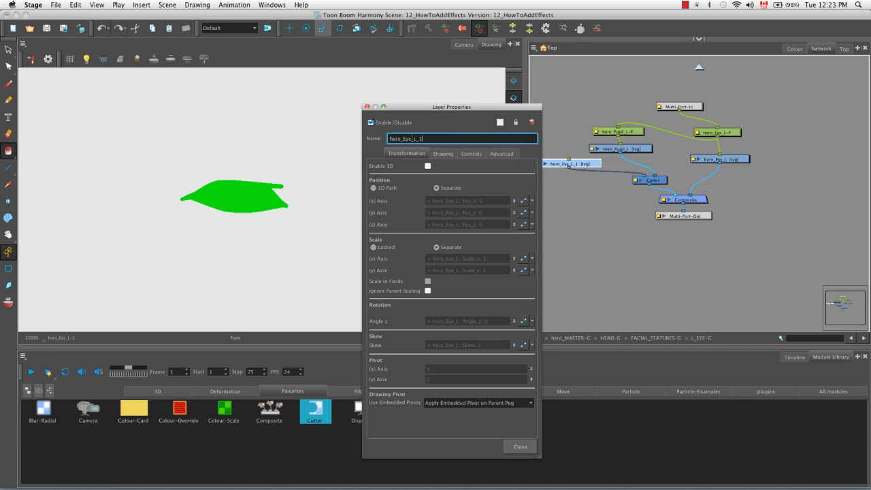
pyautogui.write('Matte')
pyautogui.click(519, 447)
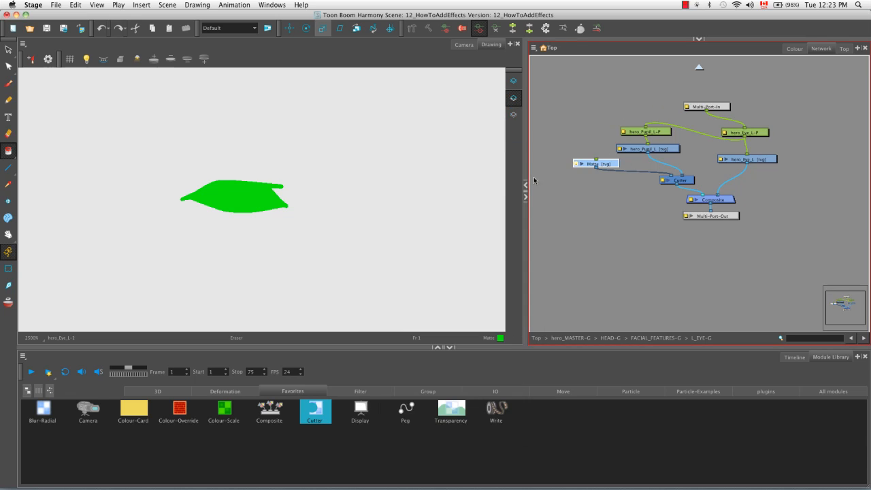
# - Compare the drawings of the hero_Eye_L and Matte modules in the Drawing view
pyautogui.click(762, 160)
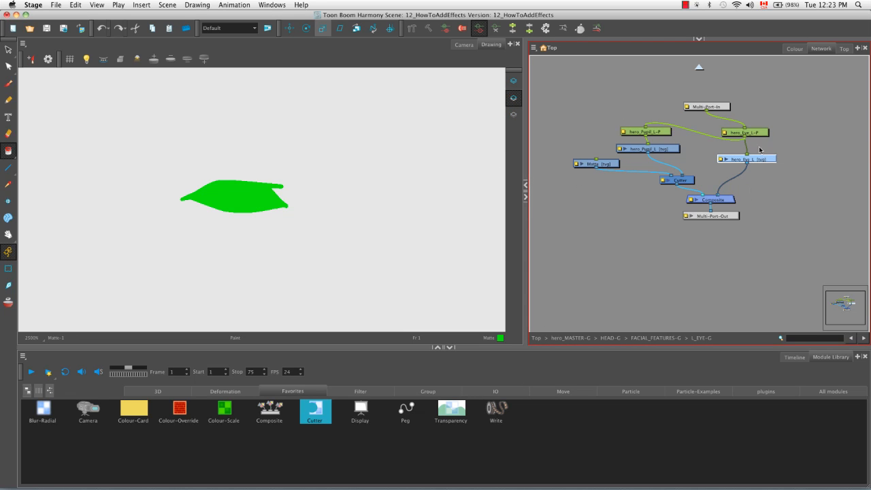
pyautogui.click(602, 165)
pyautogui.click(733, 158)
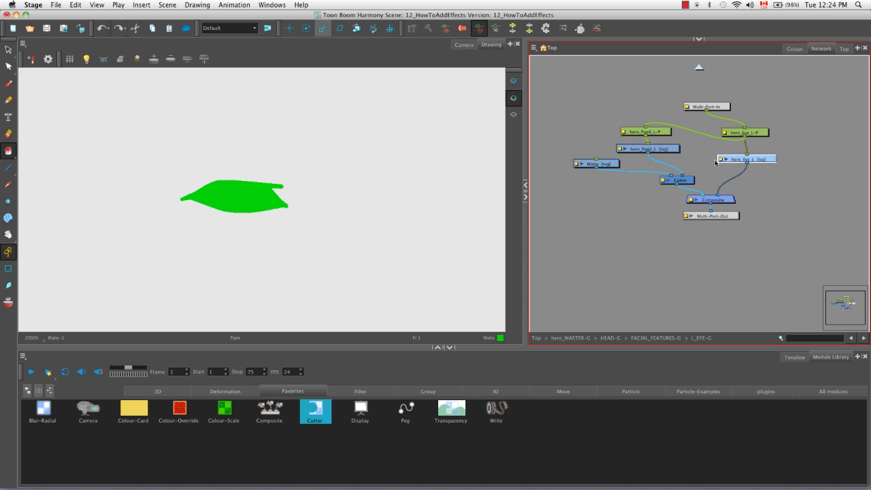
pyautogui.click(602, 166)
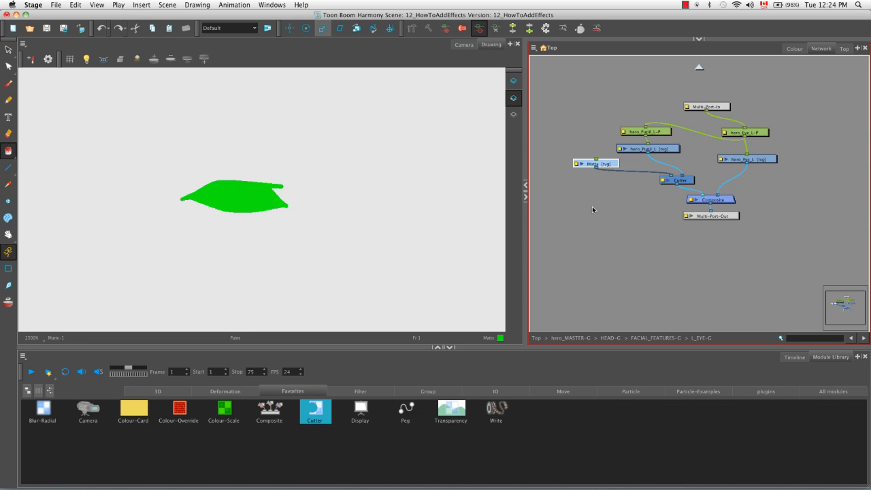
# - Undo the Matte layer rename and the green painting of the eye drawing
pyautogui.press('super+z')
pyautogui.press('super+z')
pyautogui.press('super+z')
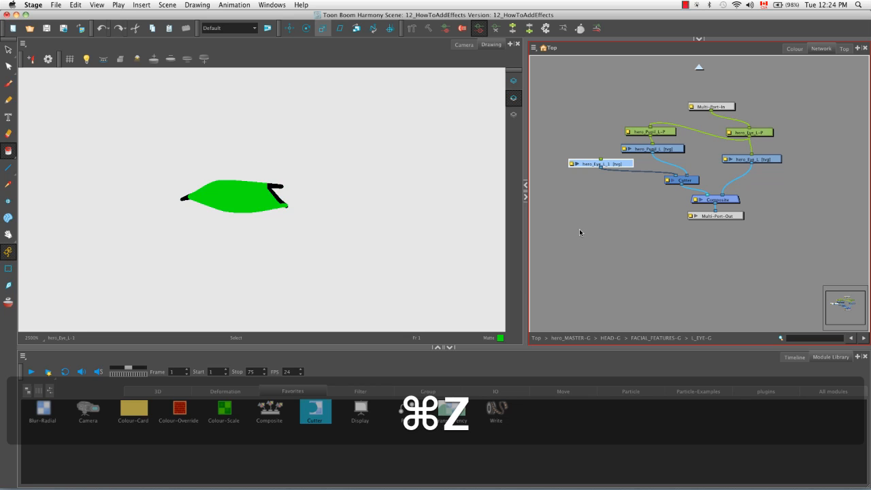
pyautogui.press('super+z')
pyautogui.press('super+z')
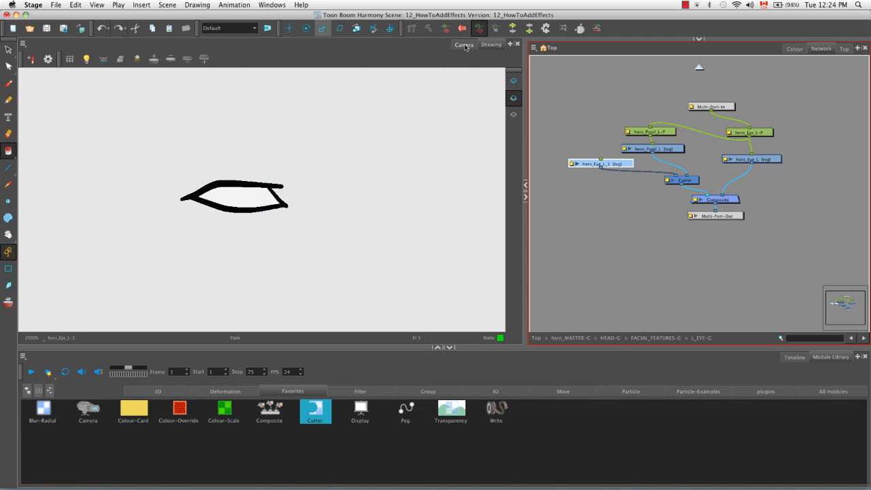
# - Return to the Camera view and delete the duplicated hero_Eye_L_1 module from the network
pyautogui.click(465, 45)
pyautogui.click(616, 164)
pyautogui.press('BackSpace')
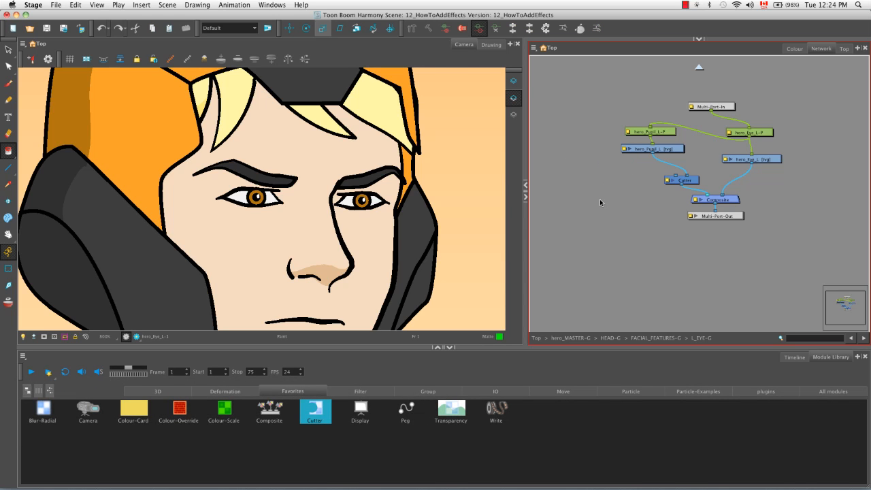
# - Insert a new vector drawing layer named Eye_Matte and connect it to the Cutter's matte input
pyautogui.click(533, 48)
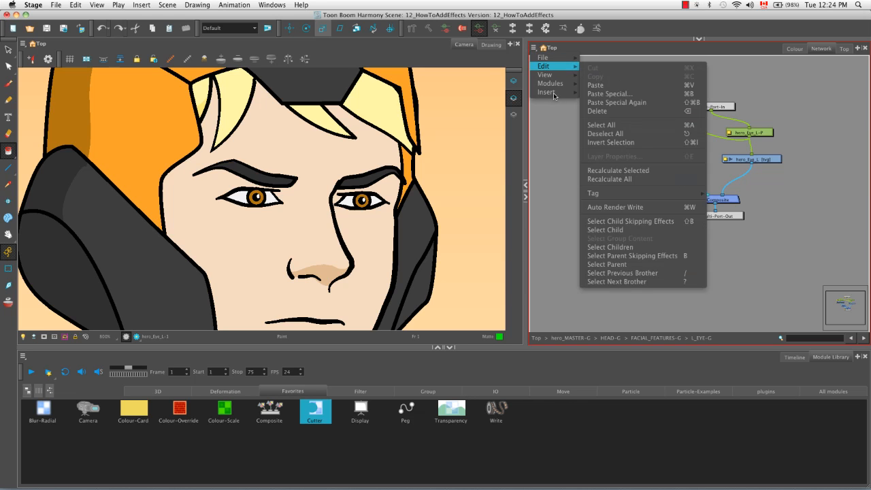
pyautogui.moveTo(556, 93)
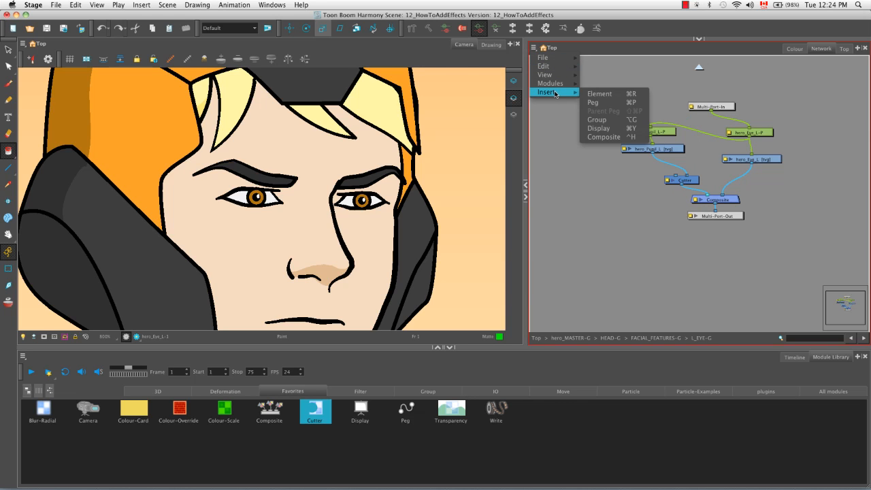
pyautogui.click(620, 97)
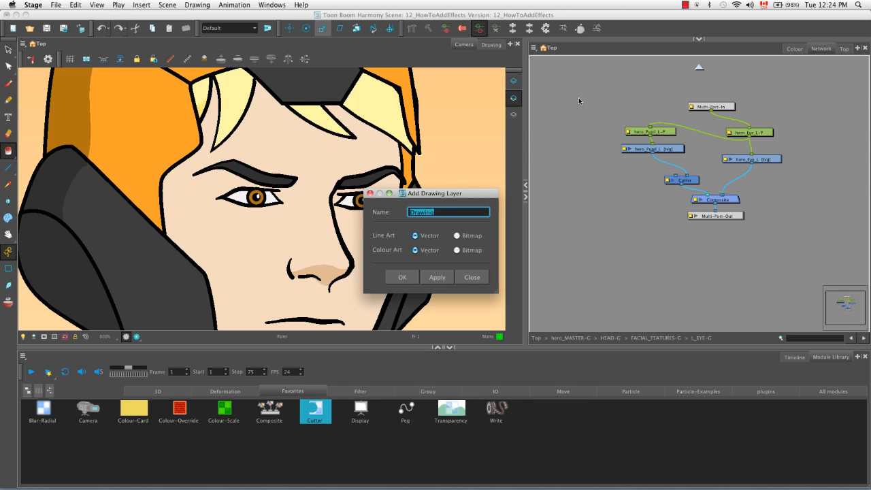
pyautogui.write('Ey')
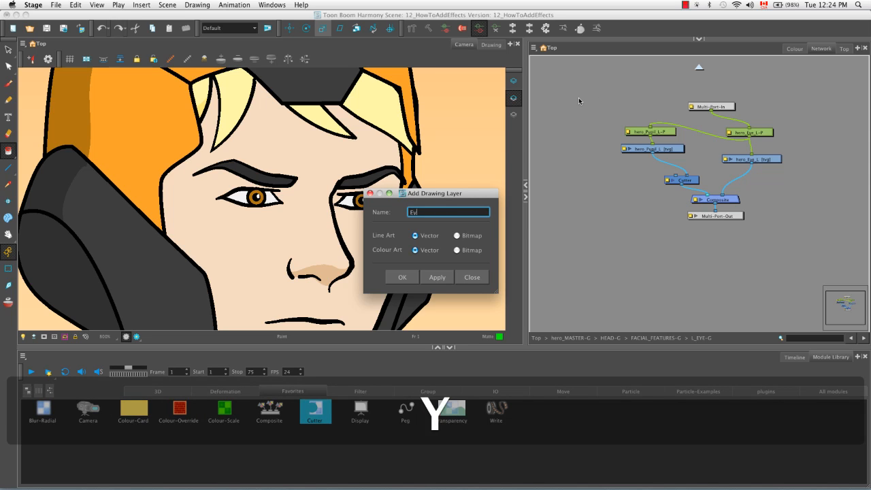
pyautogui.write('e_Matte')
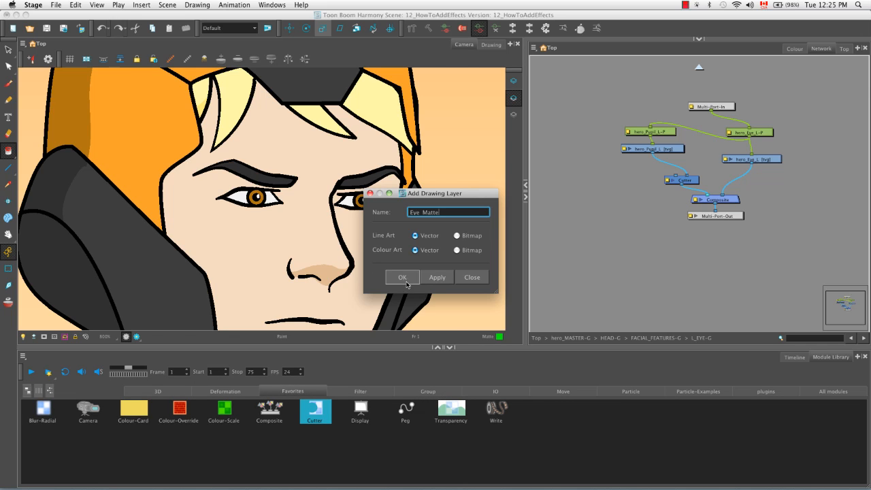
pyautogui.click(402, 277)
pyautogui.moveTo(744, 198)
pyautogui.mouseDown()
pyautogui.moveTo(596, 161)
pyautogui.moveTo(606, 141)
pyautogui.moveTo(622, 172)
pyautogui.moveTo(677, 177)
pyautogui.moveTo(675, 186)
pyautogui.mouseUp()
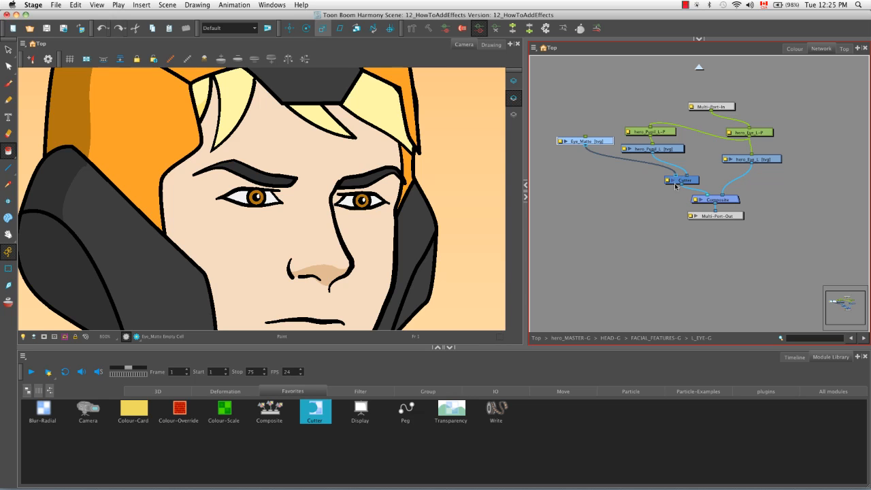
# - Copy all the artwork of the hero_Eye_L drawing into Eye_Matte and place the Eye_Matte module lower, beside the pupil drawing
pyautogui.click(763, 161)
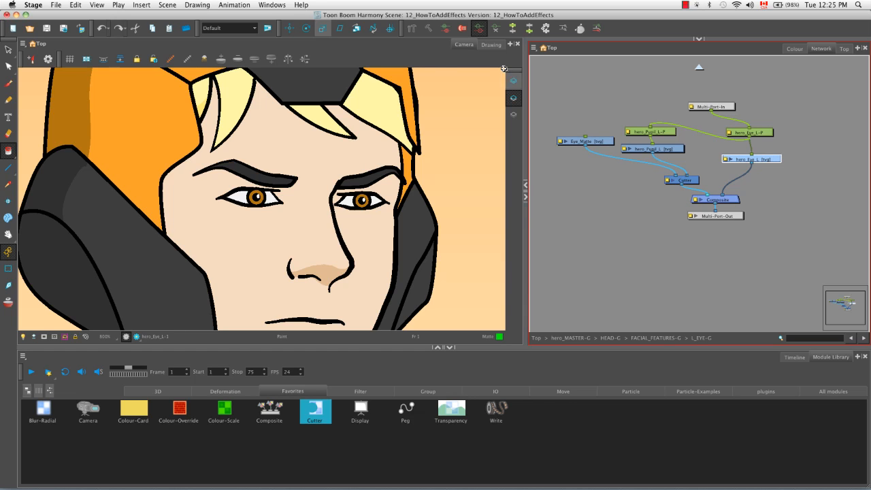
pyautogui.click(491, 45)
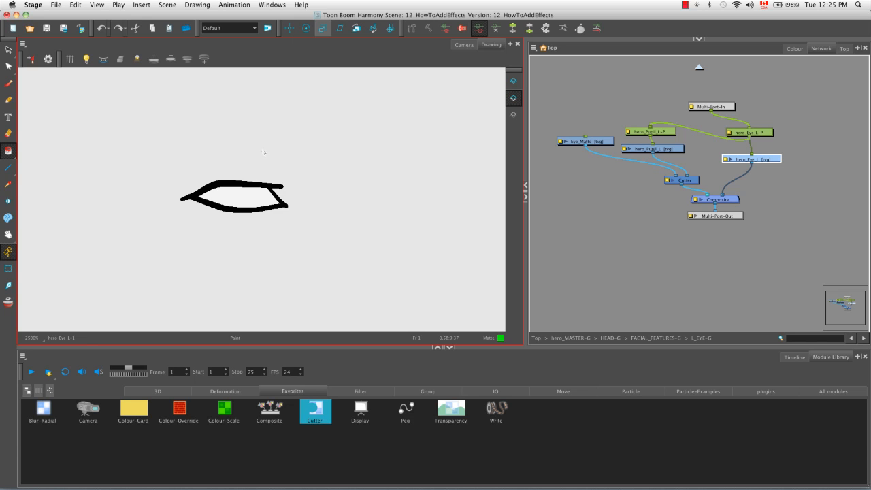
pyautogui.hotkey('alt', 's')
pyautogui.moveTo(246, 150)
pyautogui.mouseDown()
pyautogui.moveTo(237, 142)
pyautogui.moveTo(272, 148)
pyautogui.mouseUp()
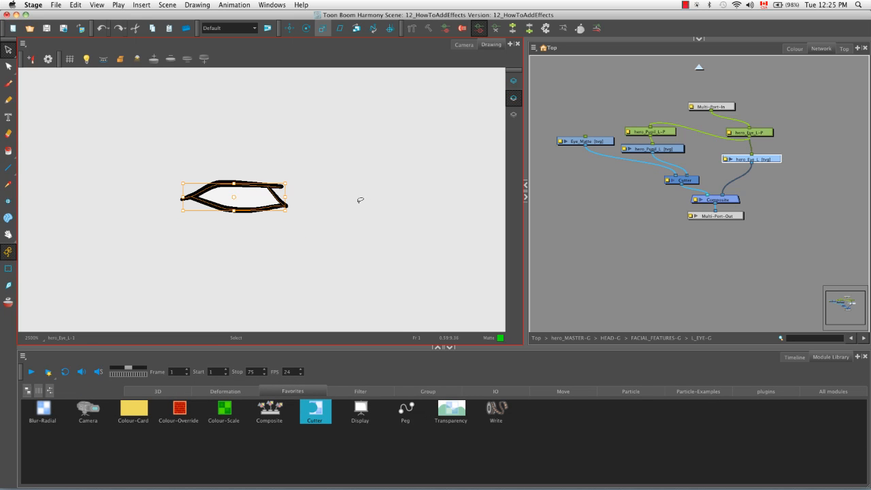
pyautogui.press('super+c')
pyautogui.click(588, 144)
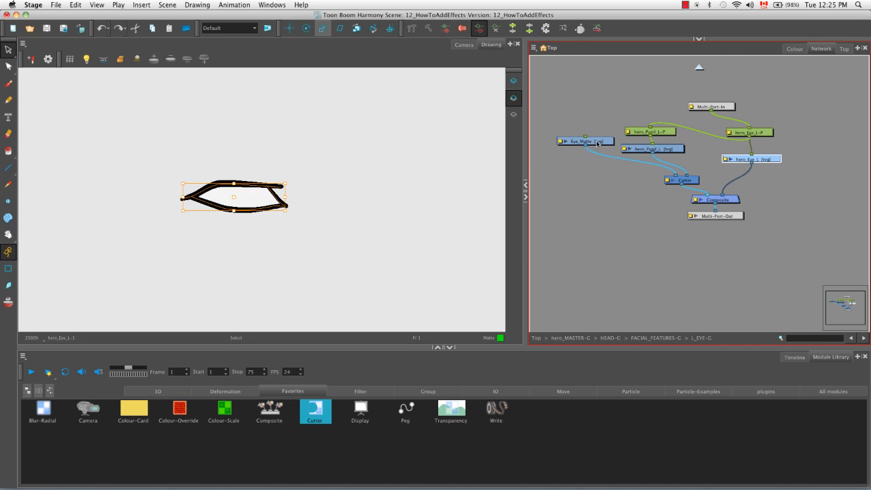
pyautogui.click(588, 144)
pyautogui.click(398, 182)
pyautogui.press('super+v')
pyautogui.moveTo(602, 141); pyautogui.dragTo(592, 164)
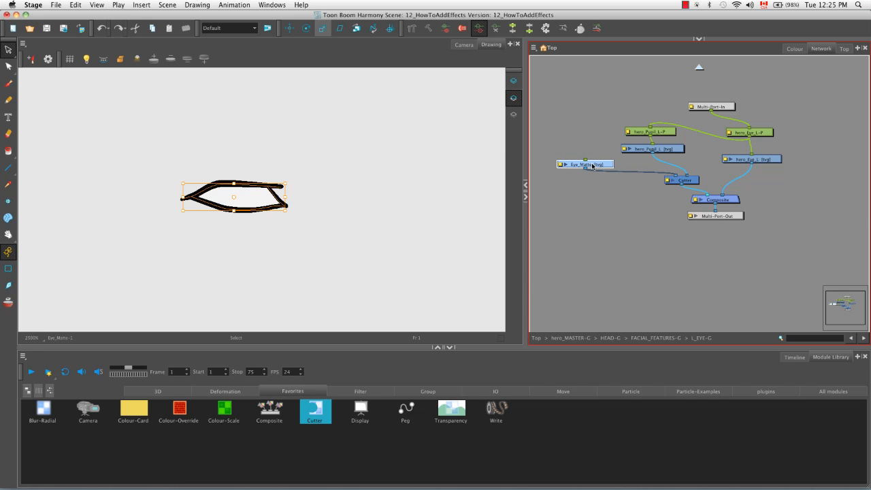
# - Paint the fill and every outline segment of the Eye_Matte drawing with the green Matte colour
pyautogui.click(794, 49)
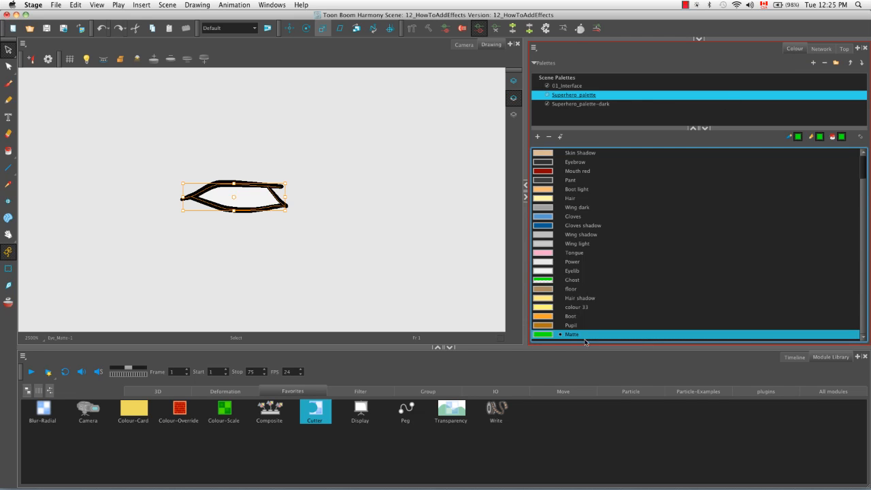
pyautogui.click(8, 150)
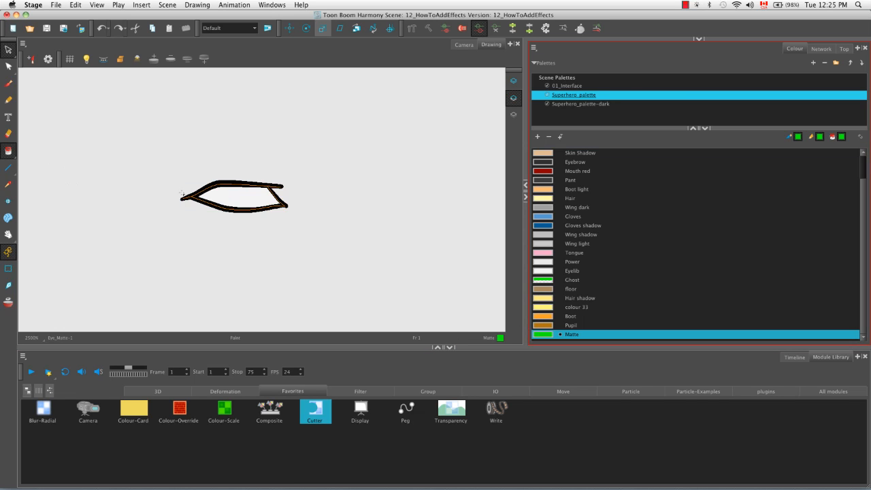
pyautogui.click(227, 188)
pyautogui.click(227, 184)
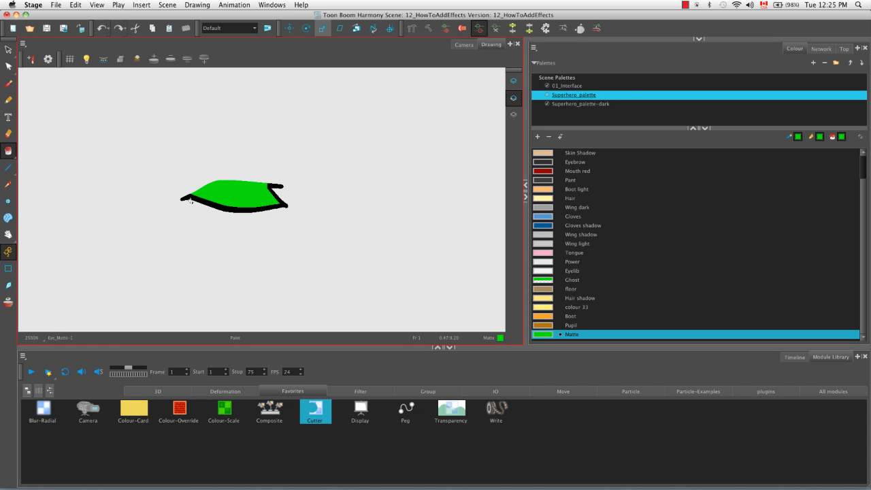
pyautogui.click(204, 206)
pyautogui.click(279, 185)
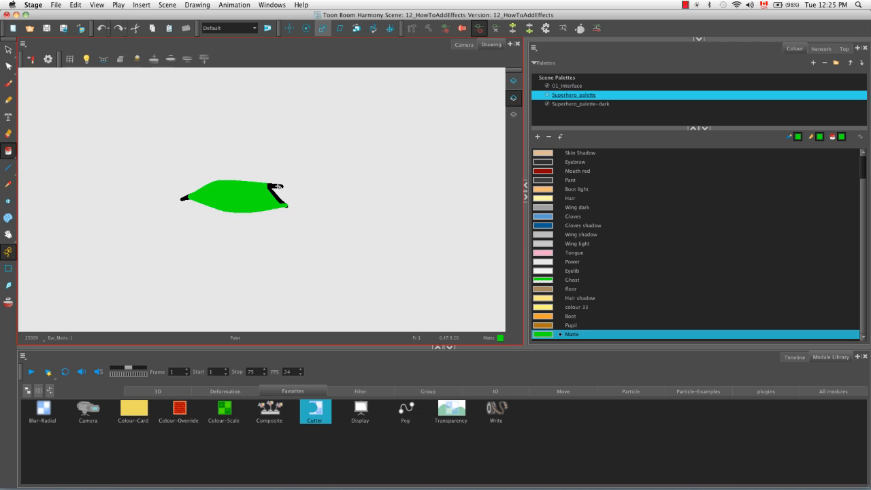
pyautogui.click(277, 196)
pyautogui.click(185, 199)
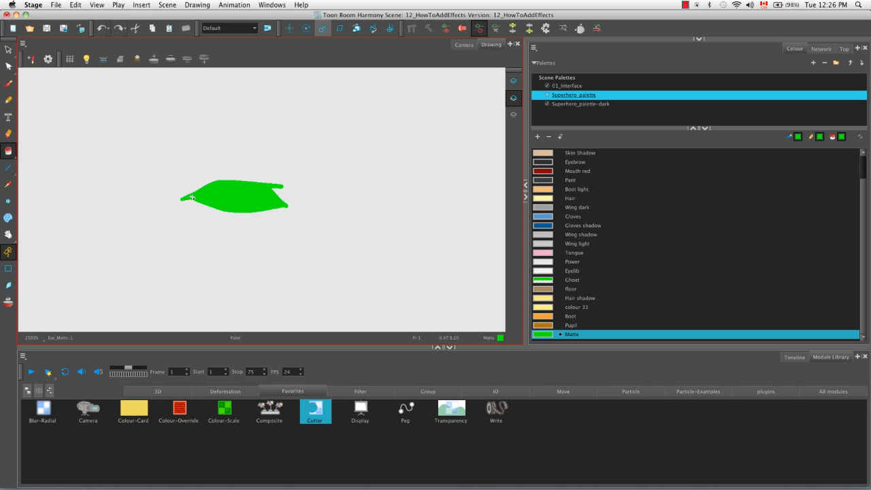
# - Return to the Camera view and connect the Eye_Matte module to the hero_Eye_L-P peg in the network
pyautogui.click(467, 46)
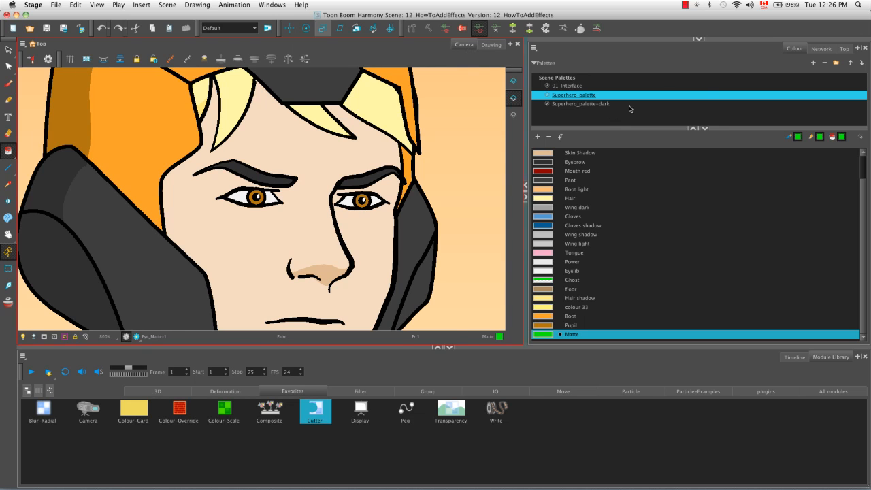
pyautogui.click(820, 49)
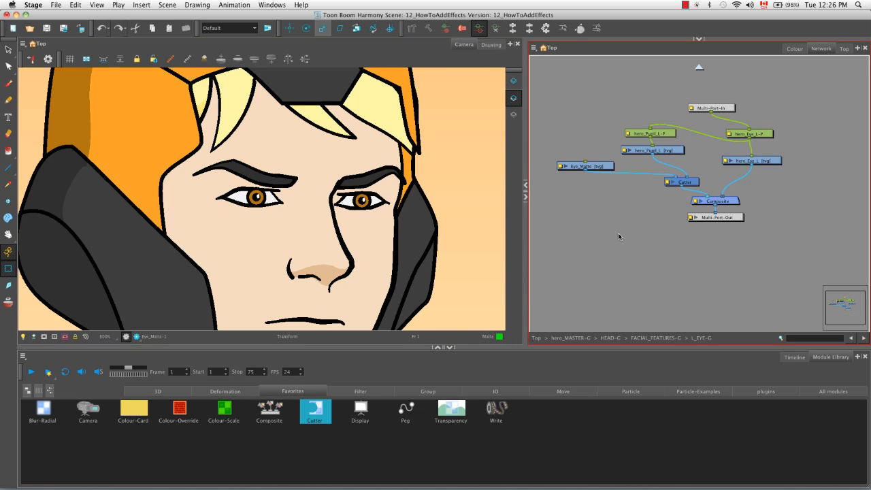
pyautogui.moveTo(589, 163); pyautogui.dragTo(747, 141)
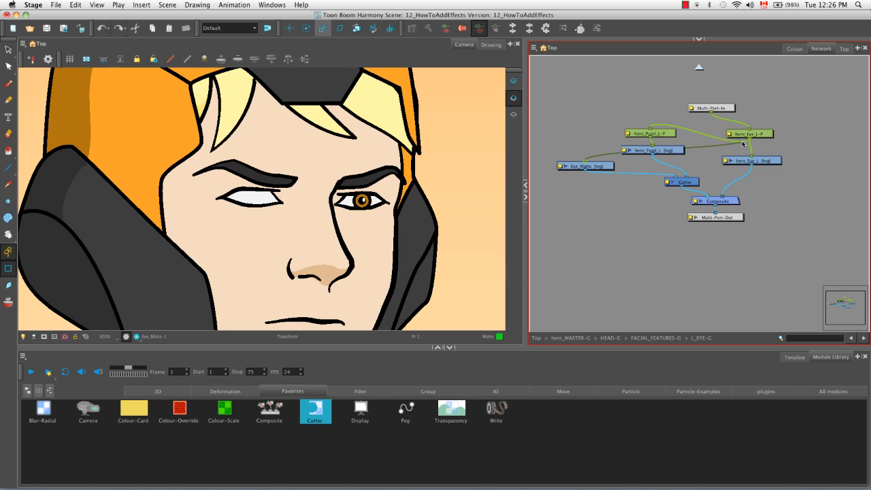
# - Enable the Inverted option in the Cutter's layer properties
pyautogui.doubleClick(669, 182)
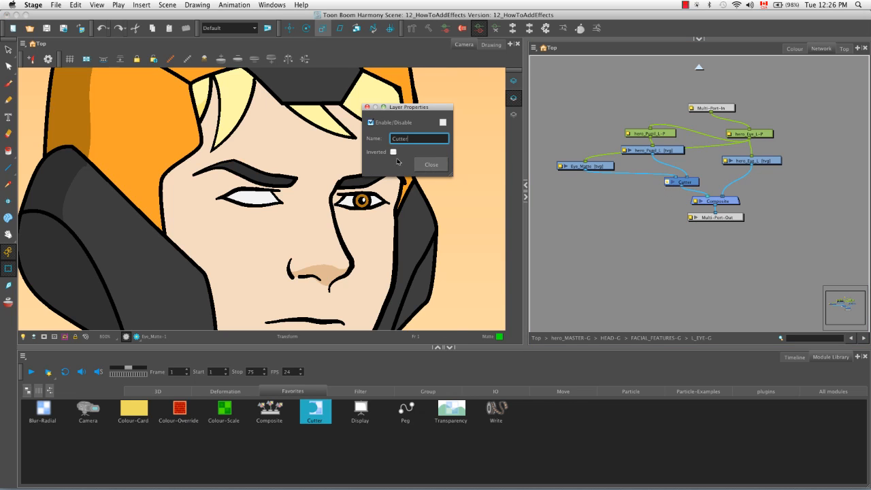
pyautogui.click(392, 152)
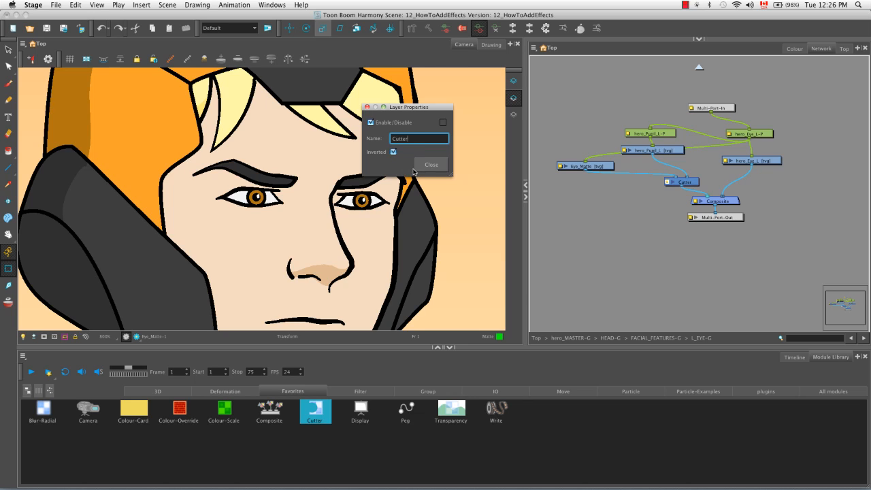
pyautogui.click(437, 169)
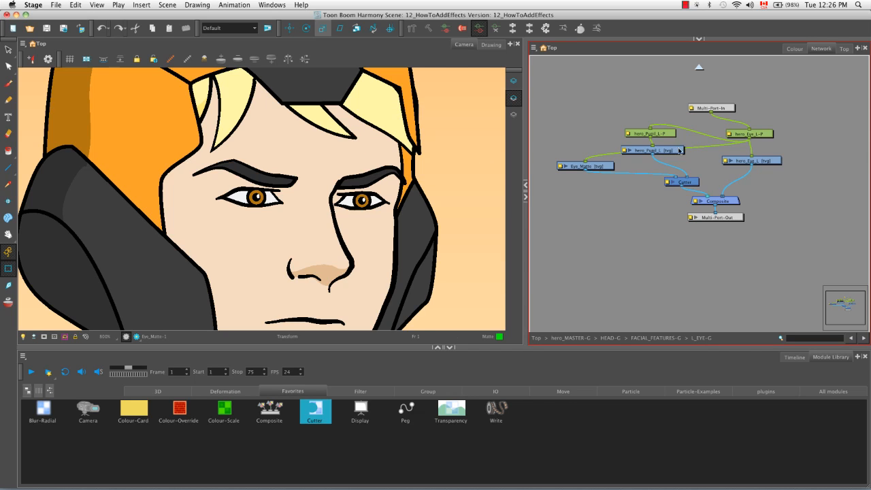
# - Rearrange the network so hero_Eye_L-P sits centrally above Eye_Matte, the pupil modules and hero_Eye_L, with the Cutter and Composite below
pyautogui.moveTo(640, 119); pyautogui.dragTo(647, 201)
pyautogui.moveTo(752, 137); pyautogui.dragTo(701, 132)
pyautogui.moveTo(684, 245); pyautogui.dragTo(721, 242)
pyautogui.moveTo(765, 161); pyautogui.dragTo(805, 163)
pyautogui.click(803, 202)
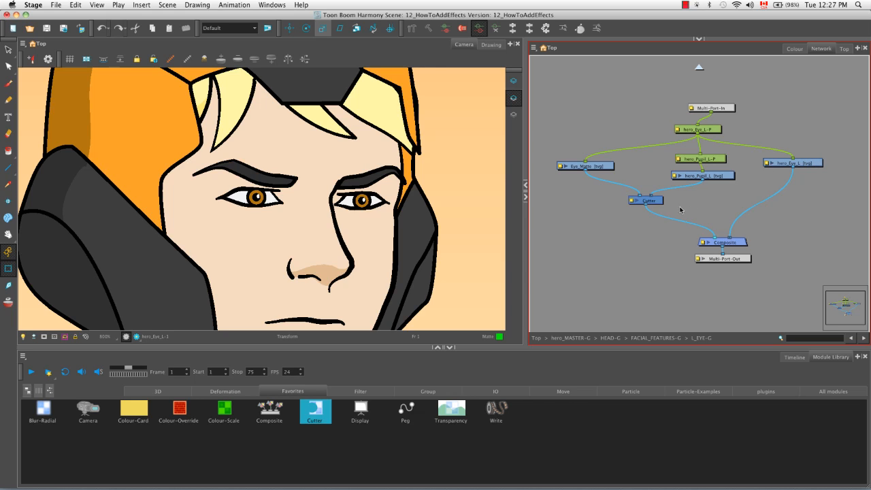
# - Check the Cutter's properties, test the cut by moving the hero_Pupil_L-P peg up past the upper eyelid, and undo the move
pyautogui.doubleClick(631, 201)
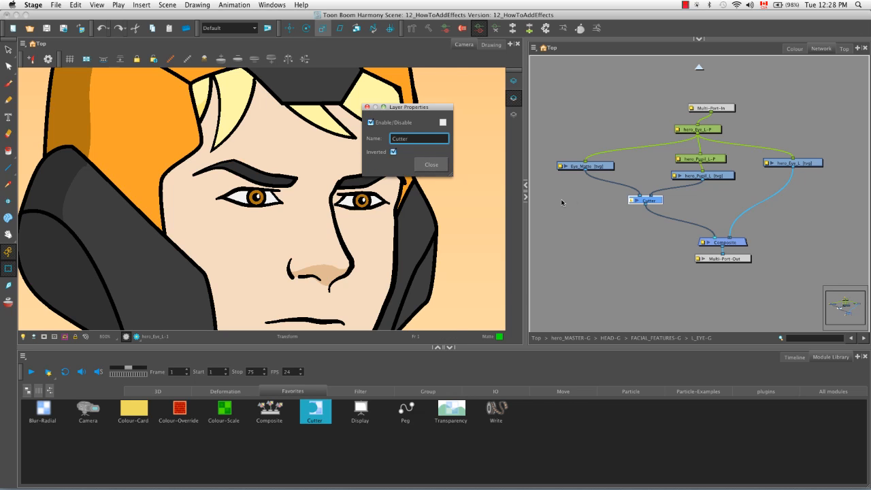
pyautogui.click(431, 165)
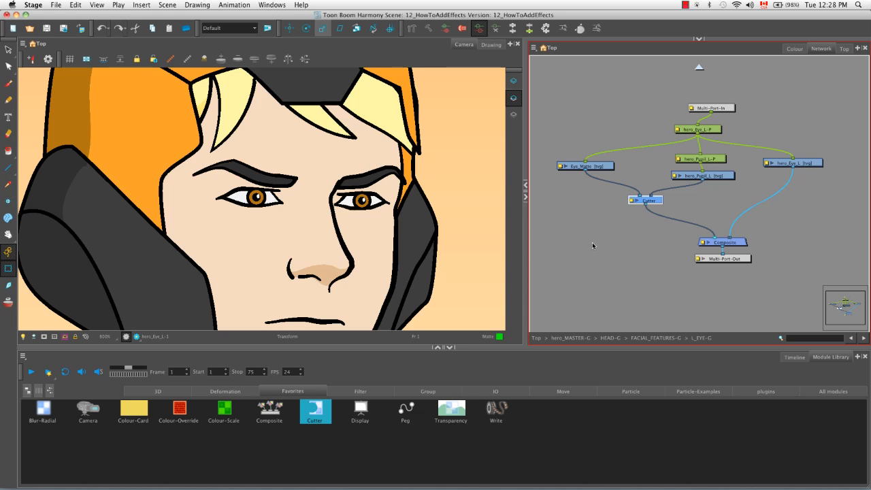
pyautogui.click(694, 159)
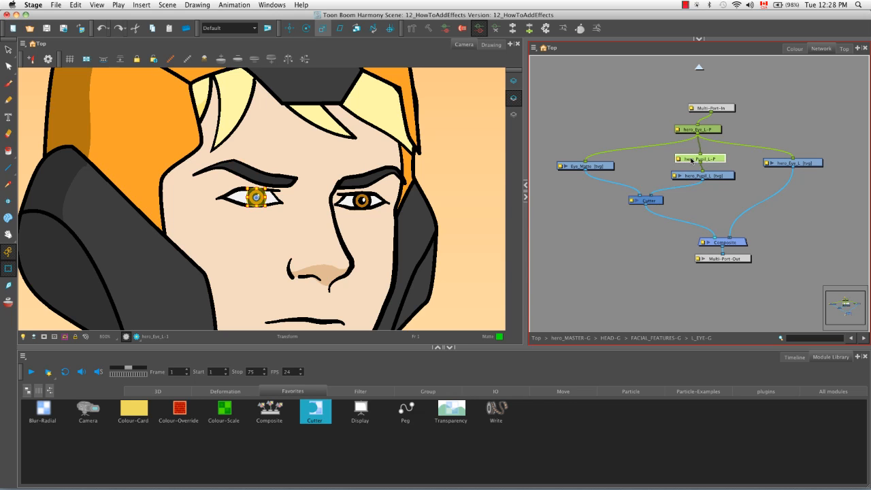
pyautogui.moveTo(259, 196); pyautogui.dragTo(261, 183)
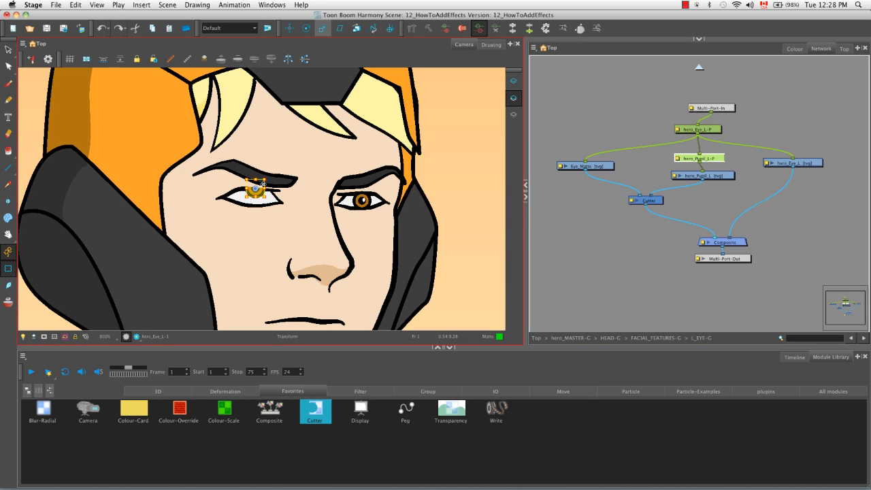
pyautogui.click(551, 224)
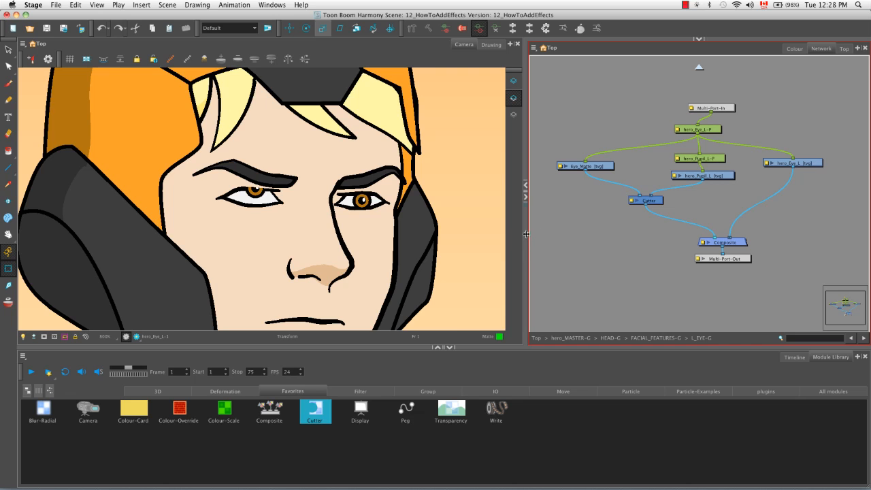
pyautogui.press('super+z')
# - Test the cut by moving the pupil down towards the lower eyelid, and undo the move
pyautogui.click(256, 197)
pyautogui.click(255, 196)
pyautogui.moveTo(255, 196)
pyautogui.mouseDown()
pyautogui.moveTo(255, 206)
pyautogui.moveTo(272, 197)
pyautogui.moveTo(237, 193)
pyautogui.moveTo(258, 201)
pyautogui.mouseUp()
pyautogui.click(563, 221)
pyautogui.press('super+z')
# - Open Eye_Matte in the Drawing view and delete the upper outline stroke from the green shape
pyautogui.click(602, 165)
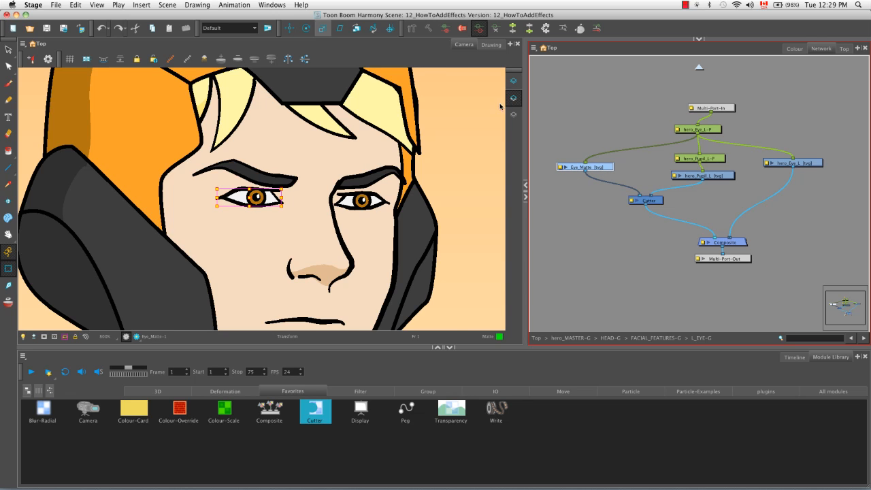
pyautogui.click(491, 44)
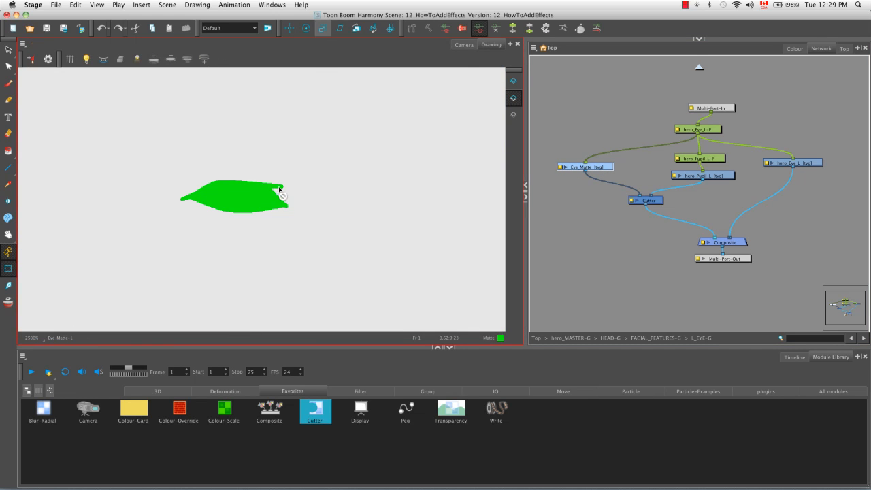
pyautogui.hotkey('alt', 's')
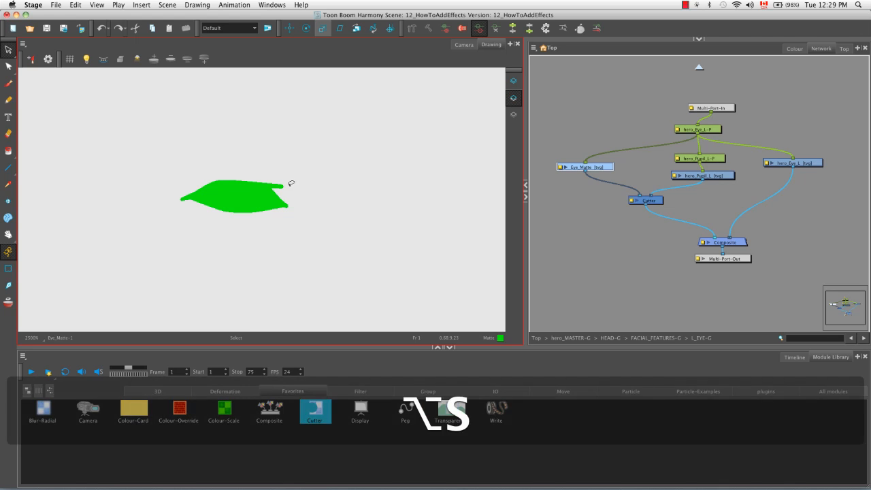
pyautogui.click(282, 182)
pyautogui.press('BackSpace')
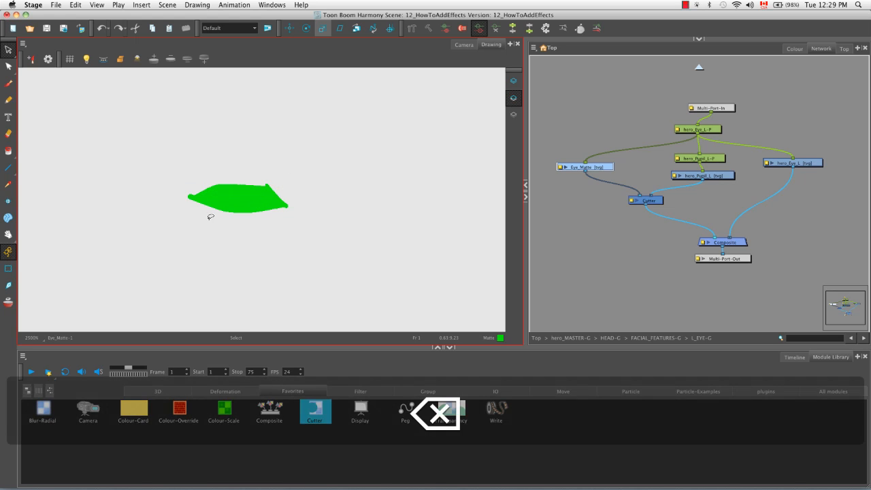
# - Delete the remaining outline strokes of the Eye_Matte drawing, keeping only its green fill
pyautogui.click(195, 190)
pyautogui.click(235, 243)
pyautogui.click(283, 197)
pyautogui.press('BackSpace')
pyautogui.click(289, 200)
pyautogui.press('BackSpace')
pyautogui.click(195, 196)
pyautogui.press('BackSpace')
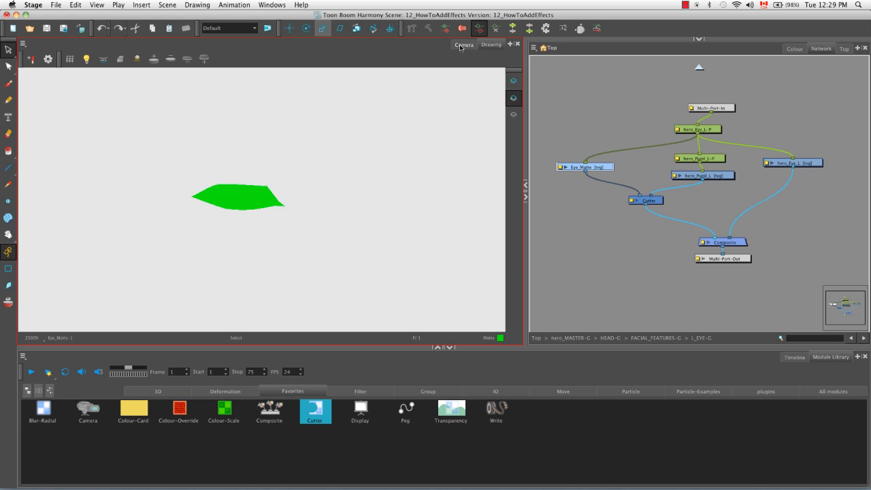
# - Back in the Camera view, test the trimmed matte by moving the hero_Pupil_L-P peg upwards, and undo the move
pyautogui.click(462, 45)
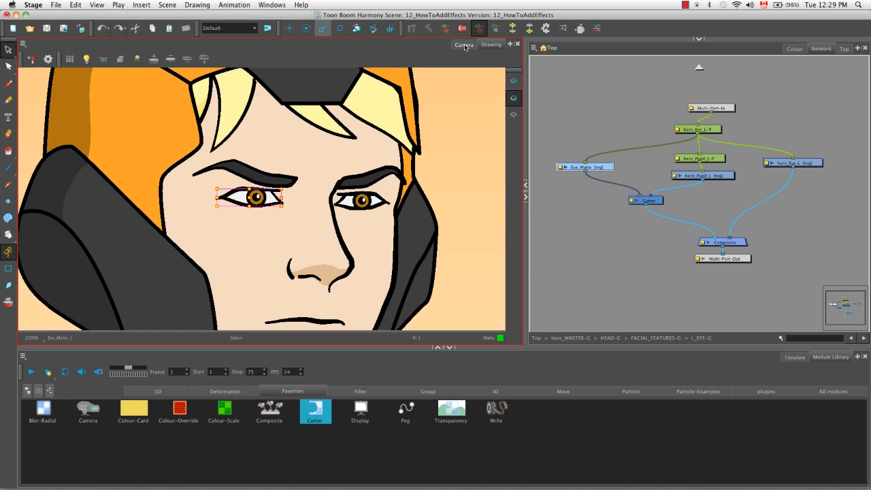
pyautogui.click(705, 159)
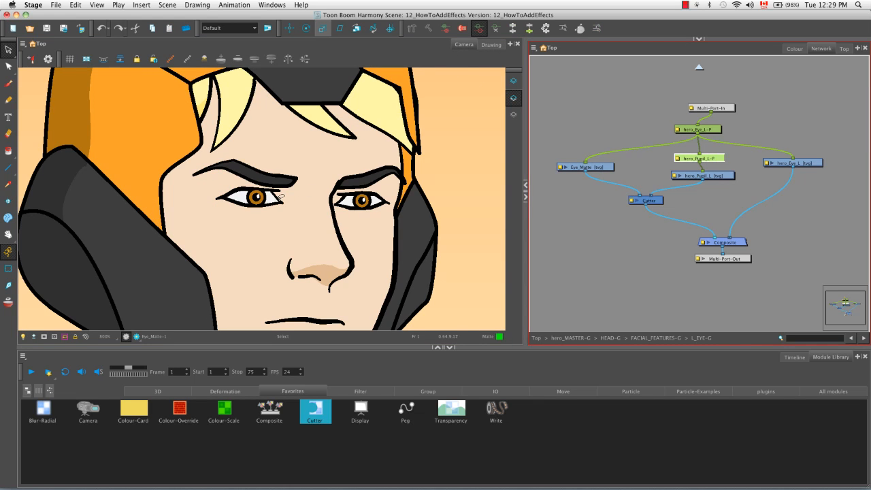
pyautogui.hotkey('shift', 't')
pyautogui.moveTo(256, 193); pyautogui.dragTo(255, 184)
pyautogui.click(553, 193)
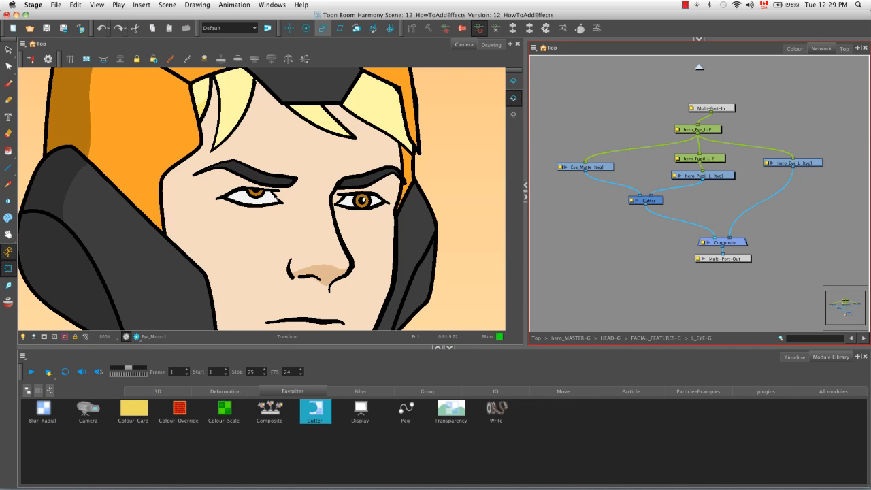
pyautogui.press('super+z')
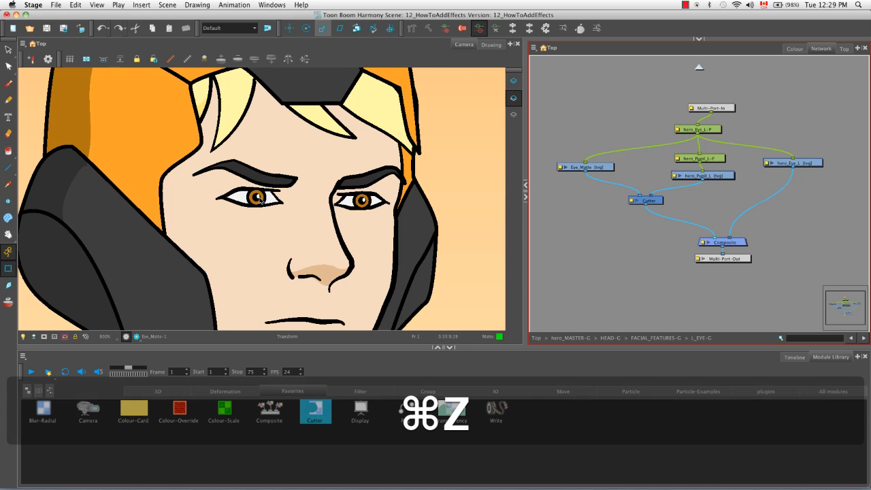
# - Move the pupil down onto the lower eyelid, inspect the cut edge up close, and undo the move
pyautogui.click(256, 196)
pyautogui.moveTo(256, 196); pyautogui.dragTo(261, 204)
pyautogui.click(546, 202)
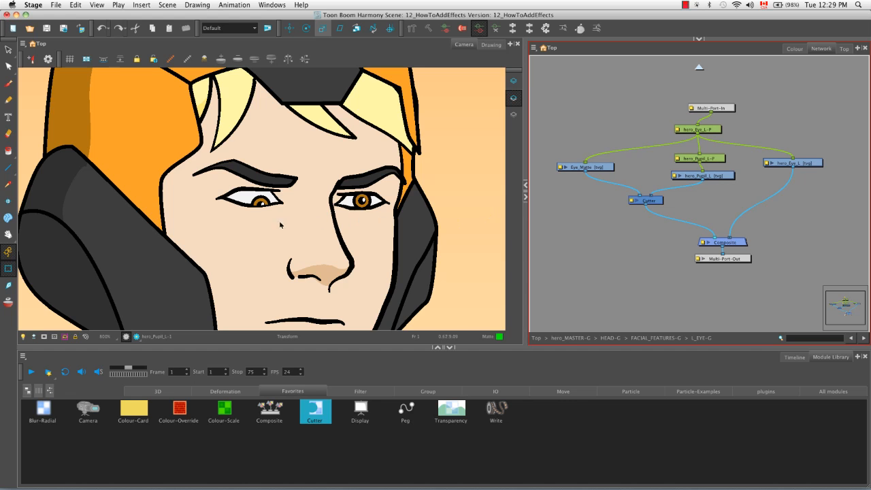
pyautogui.press('space')
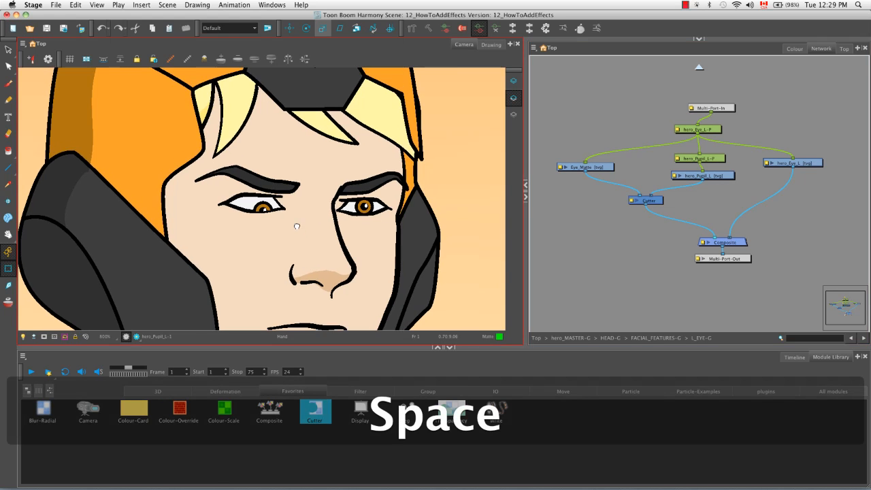
pyautogui.press('2')
pyautogui.press('2')
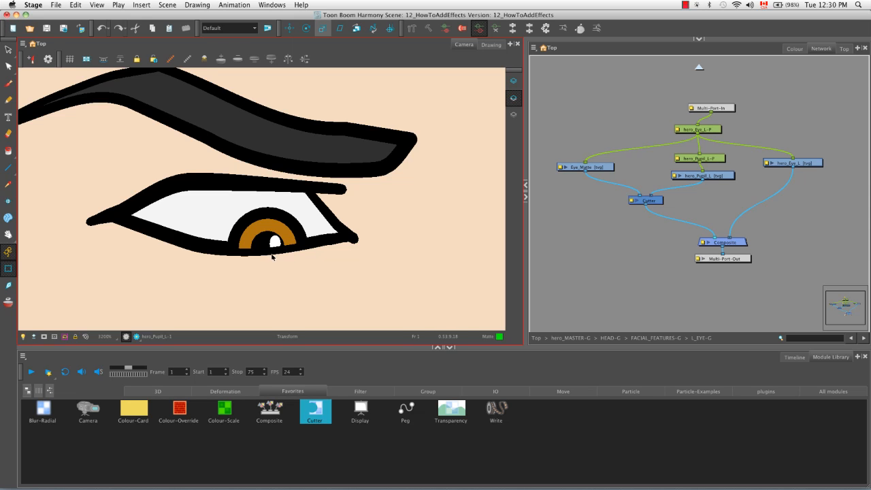
pyautogui.press('super+z')
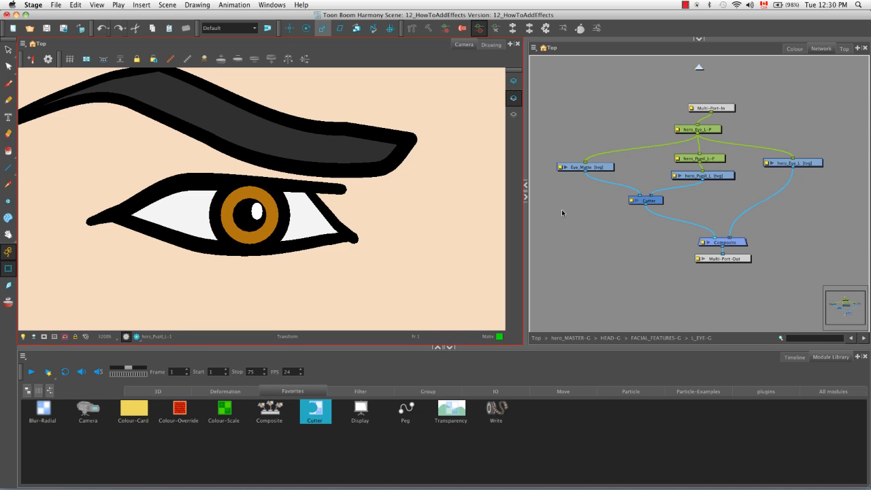
# - Open hero_Eye_L in the Drawing view and examine the centre lines of its outline with the Contour Editor
pyautogui.click(781, 164)
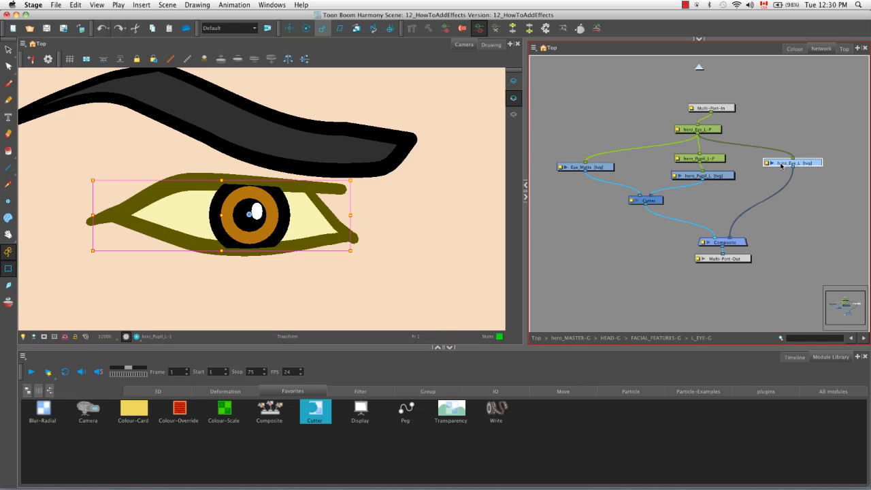
pyautogui.click(492, 45)
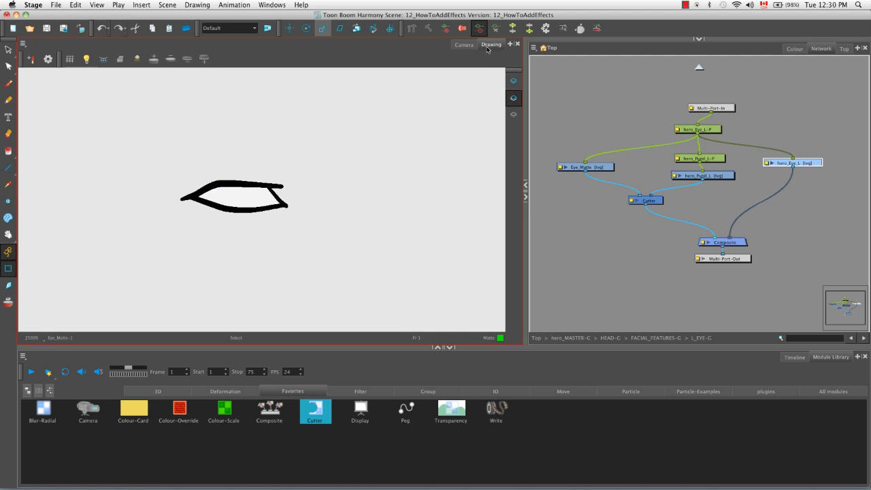
pyautogui.press('space')
pyautogui.moveTo(302, 249); pyautogui.dragTo(327, 252)
pyautogui.press('2')
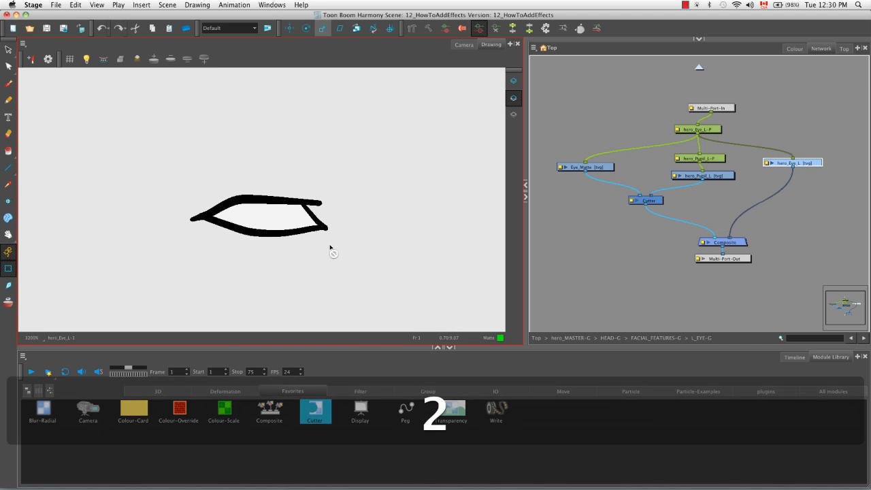
pyautogui.press('2')
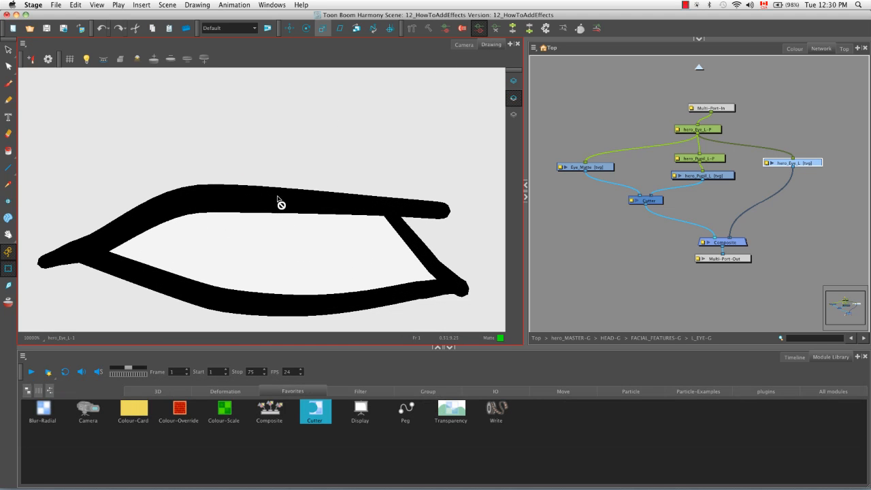
pyautogui.click(9, 66)
pyautogui.moveTo(237, 151); pyautogui.dragTo(250, 235)
pyautogui.click(249, 223)
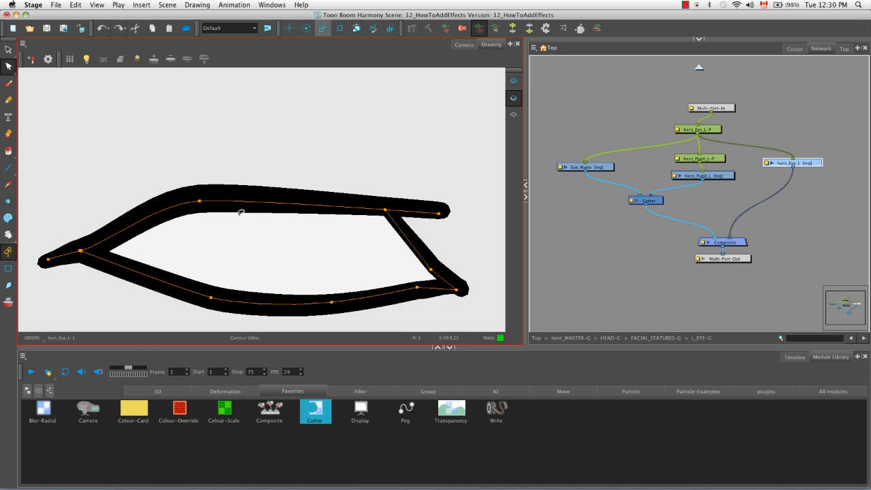
# - Convert the pencil lines of the whole hero_Eye_L drawing to brush strokes
pyautogui.hotkey('alt', 's')
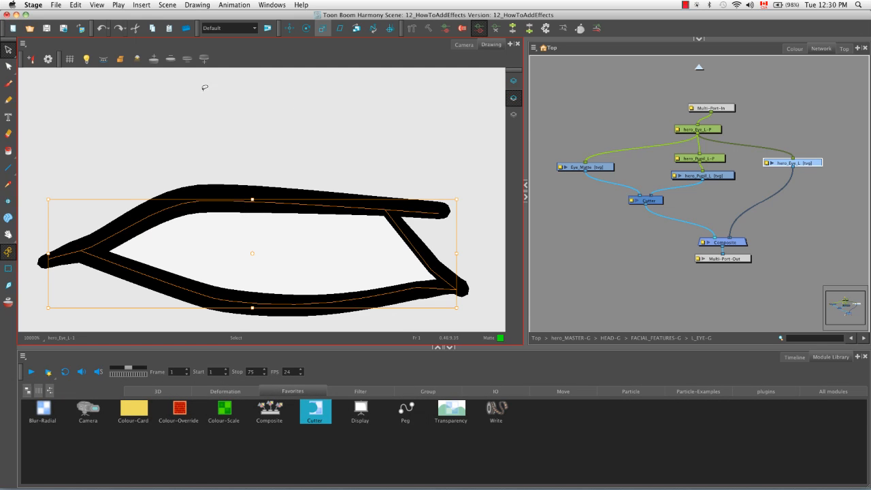
pyautogui.click(195, 6)
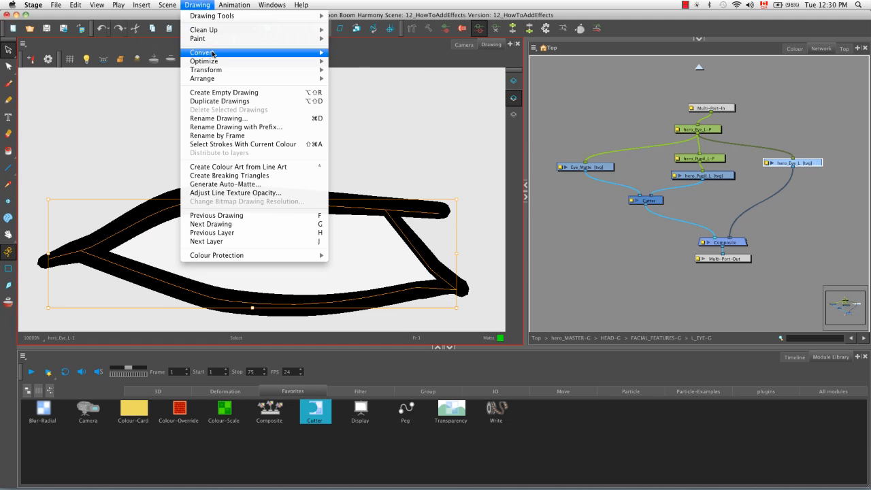
pyautogui.moveTo(240, 54)
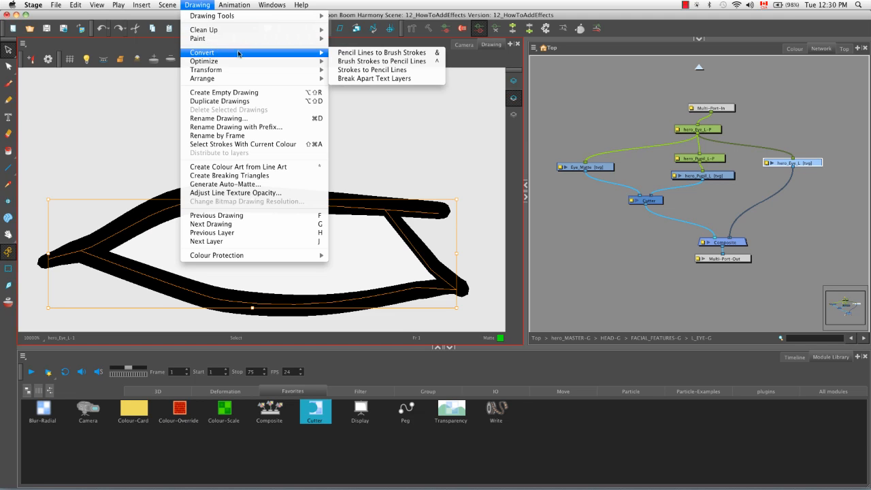
pyautogui.click(363, 53)
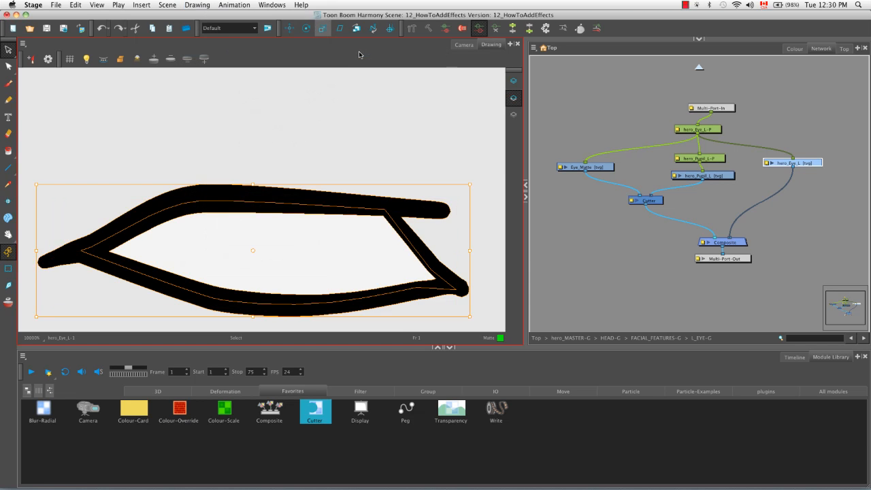
pyautogui.click(351, 128)
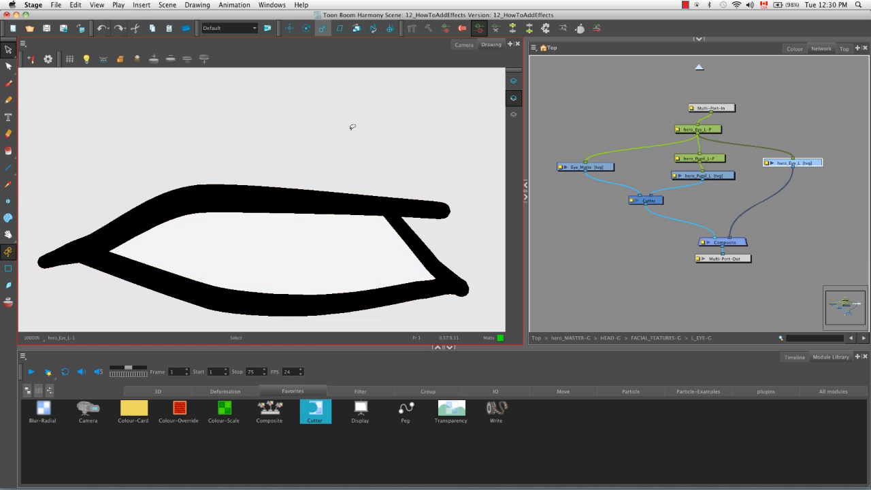
# - Pull the white fill out from under hero_Eye_L's outline and delete it, keeping only the black outline
pyautogui.click(126, 296)
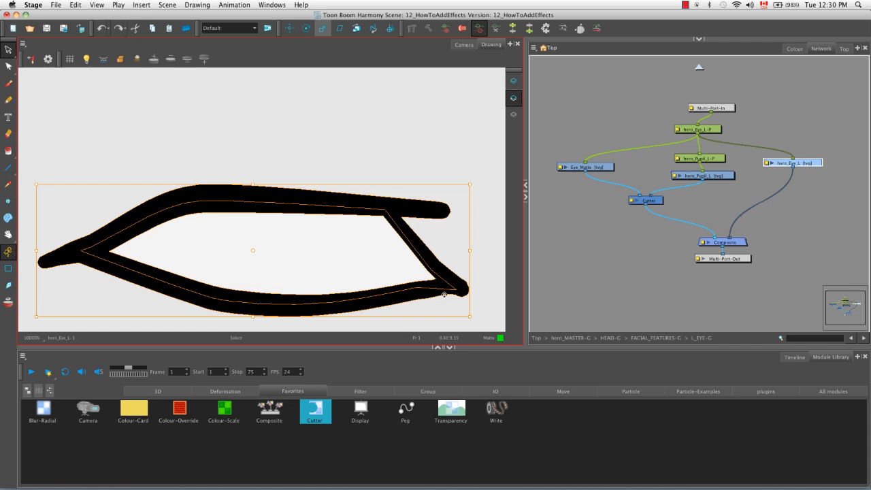
pyautogui.click(276, 247)
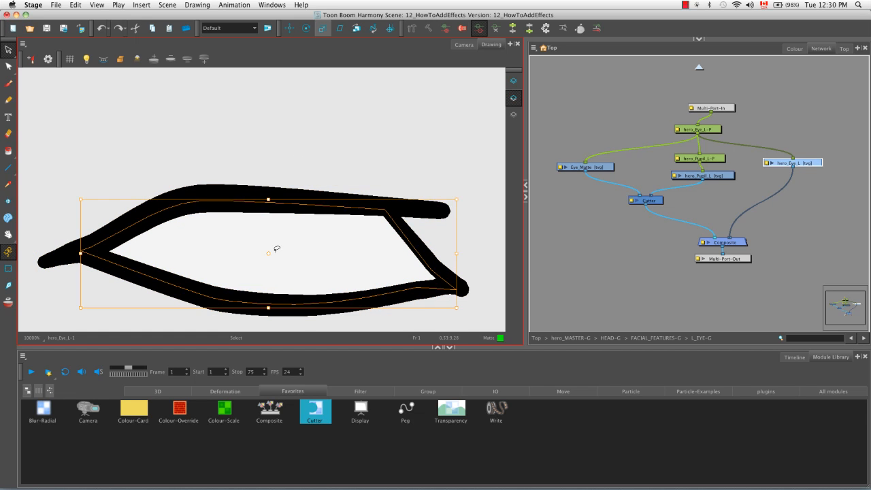
pyautogui.moveTo(270, 249); pyautogui.dragTo(281, 144)
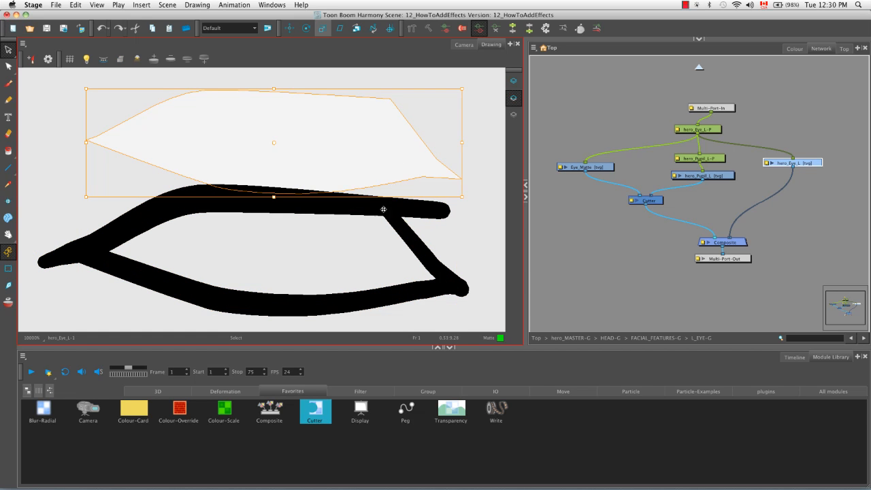
pyautogui.click(151, 294)
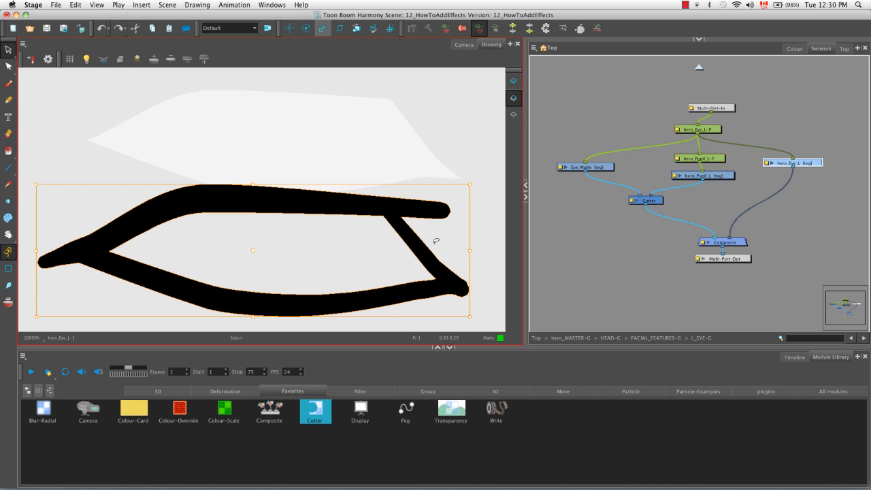
pyautogui.click(406, 160)
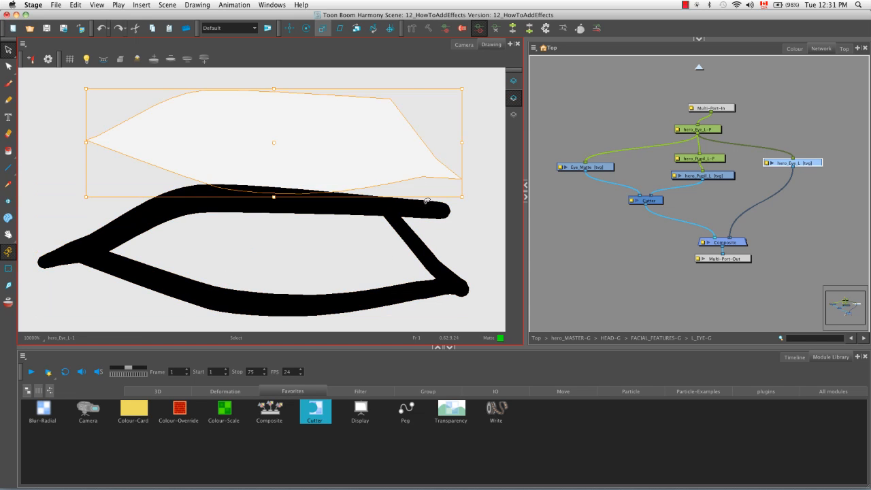
pyautogui.press('BackSpace')
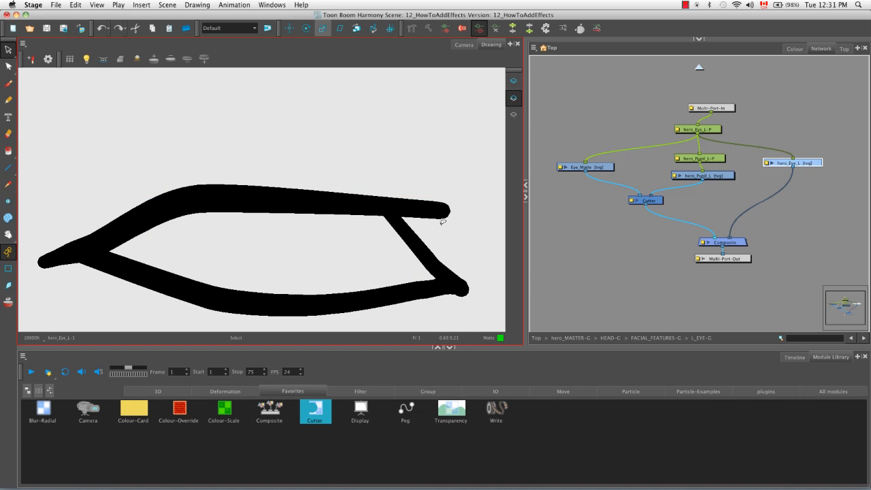
# - Paint the inside of the eye outline with the Eyelib colour, and check that fill and outline are separately selectable
pyautogui.click(794, 49)
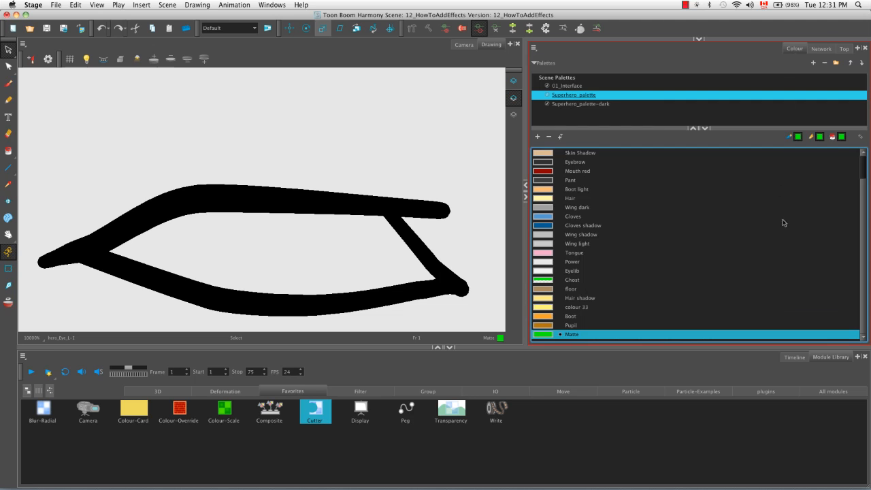
pyautogui.click(543, 272)
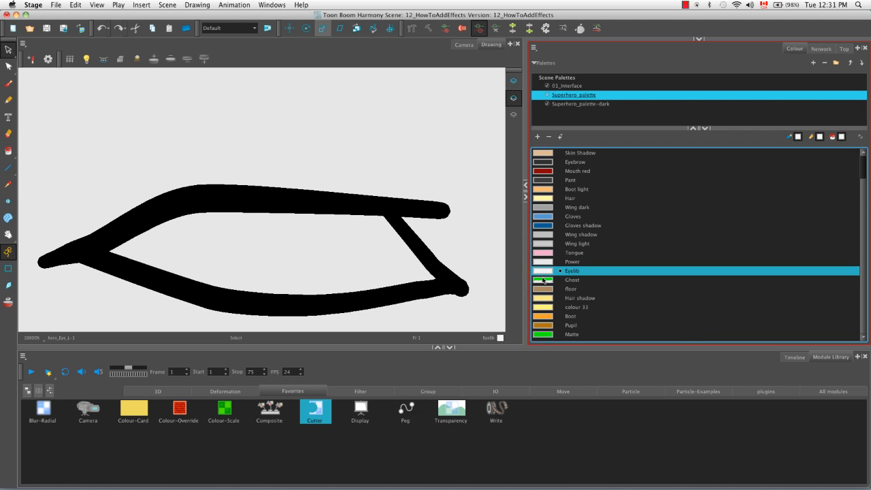
pyautogui.click(8, 151)
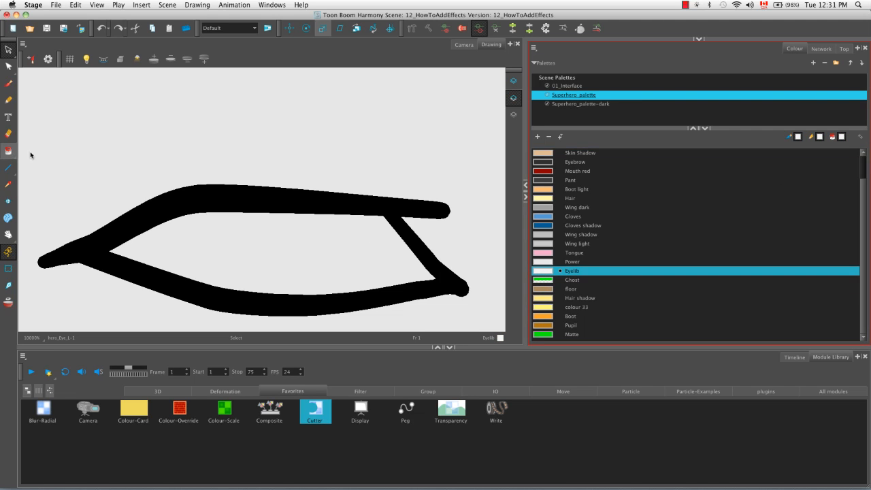
pyautogui.click(266, 254)
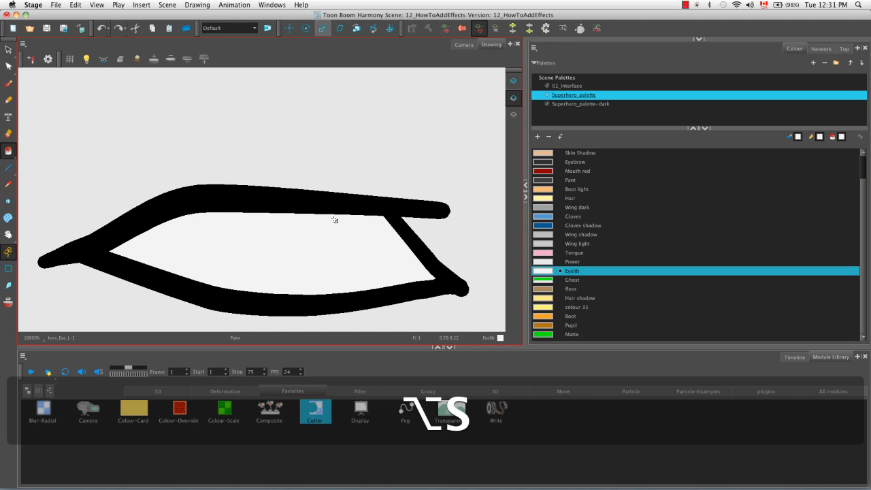
pyautogui.hotkey('alt', 's')
pyautogui.click(332, 221)
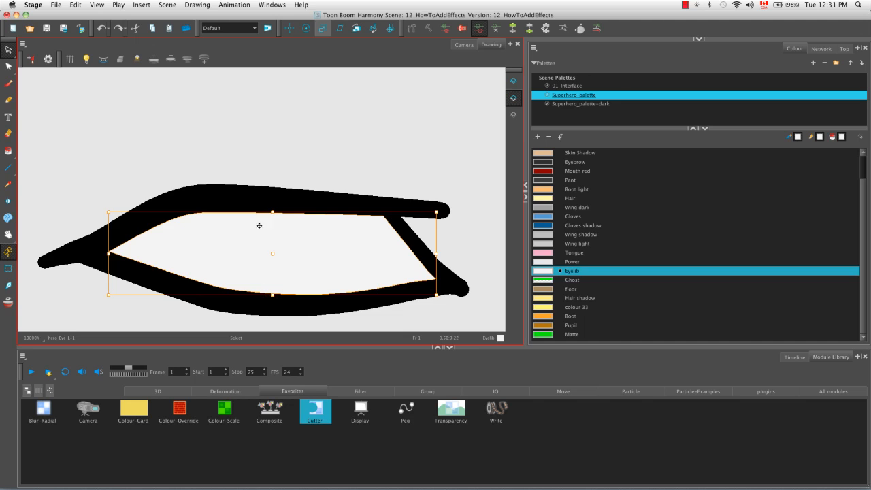
pyautogui.click(266, 188)
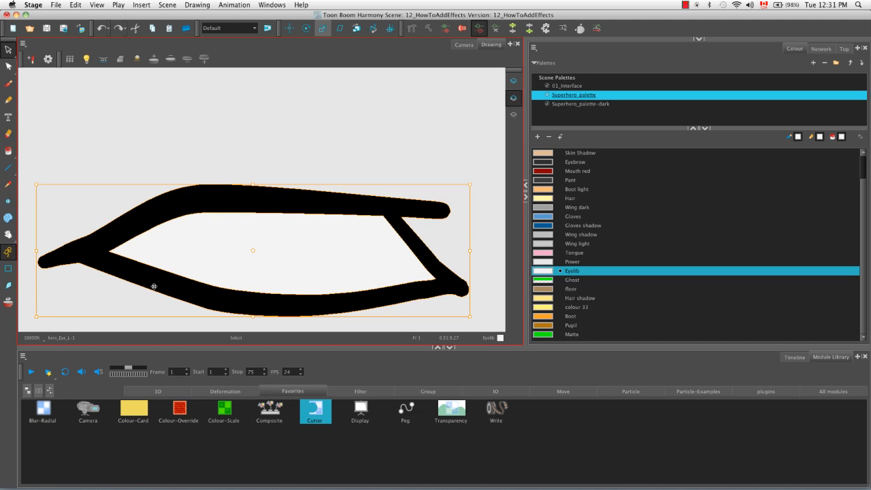
pyautogui.click(422, 149)
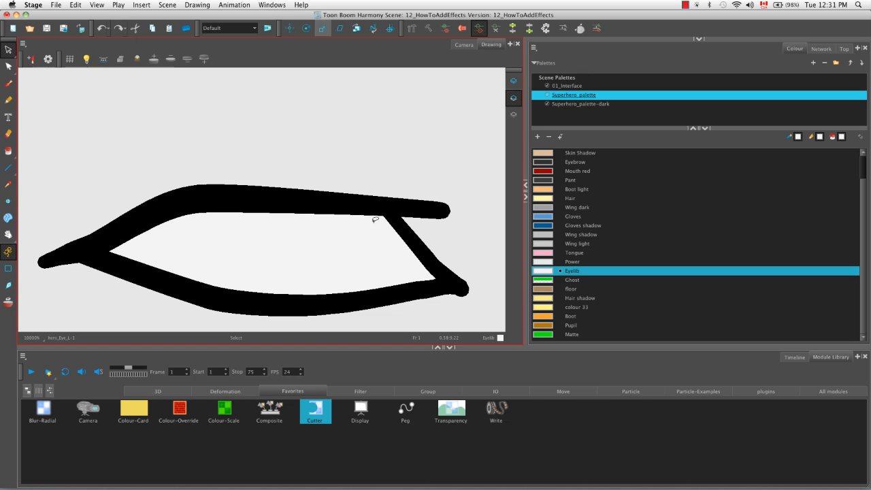
# - Replace the green shape in Eye_Matte with a copy of hero_Eye_L's new white fill, and choose the Matte colour for it
pyautogui.click(382, 261)
pyautogui.press('super+c')
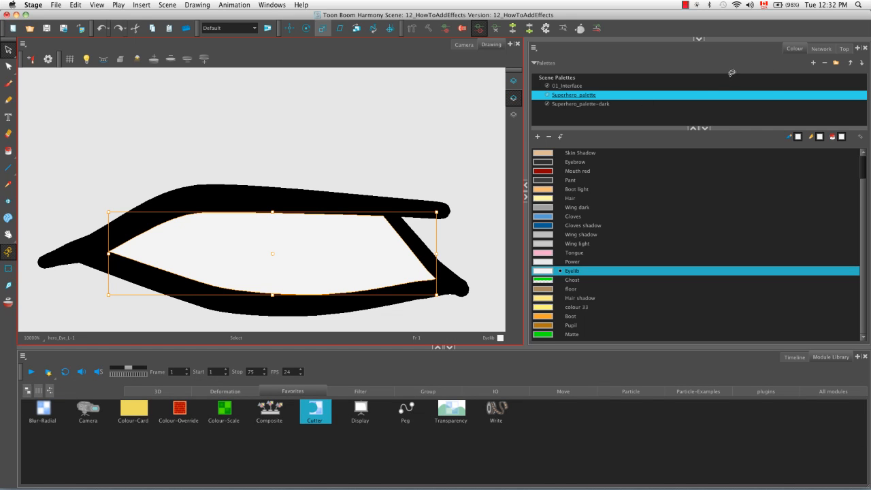
pyautogui.click(820, 48)
pyautogui.click(579, 167)
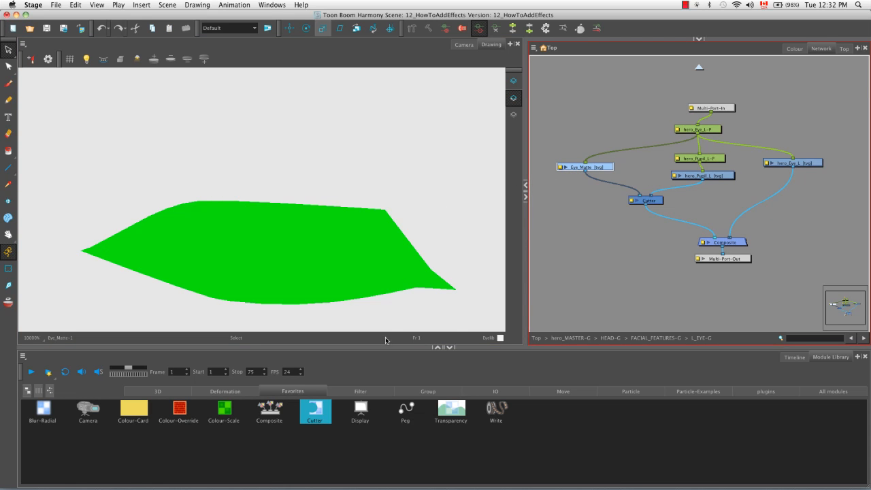
pyautogui.moveTo(422, 215)
pyautogui.mouseDown()
pyautogui.moveTo(389, 240)
pyautogui.moveTo(359, 287)
pyautogui.mouseUp()
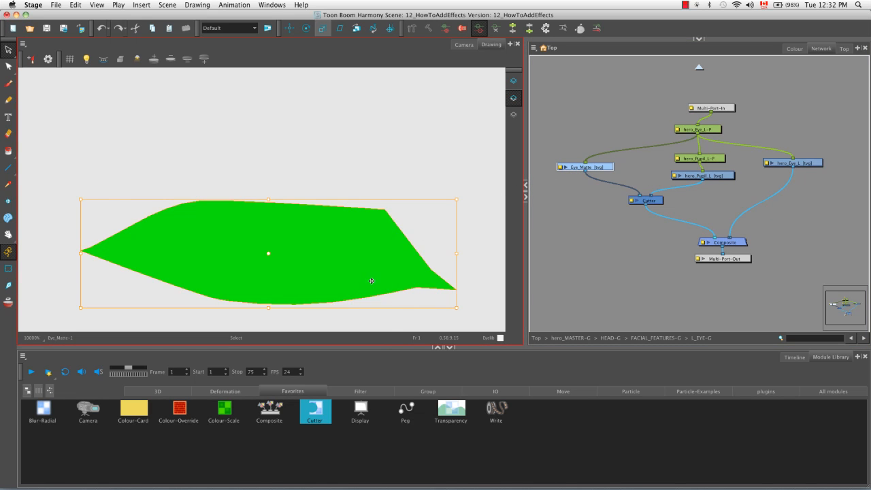
pyautogui.press('BackSpace')
pyautogui.press('super+v')
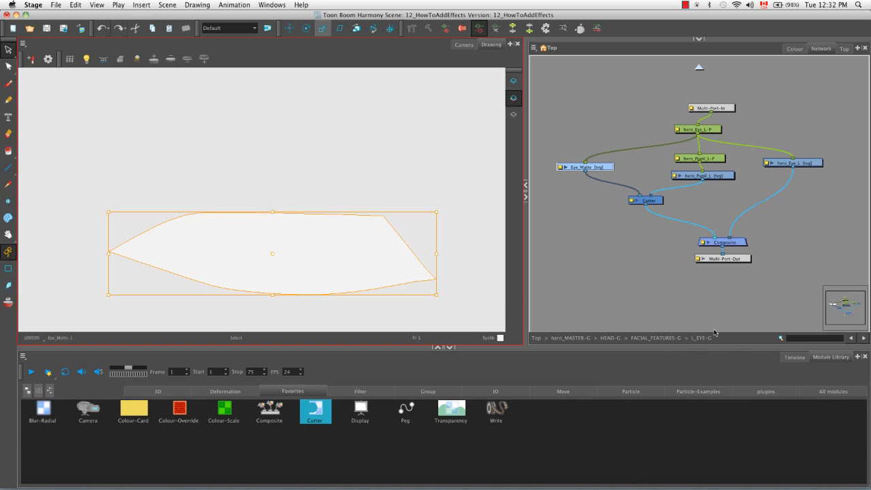
pyautogui.click(785, 49)
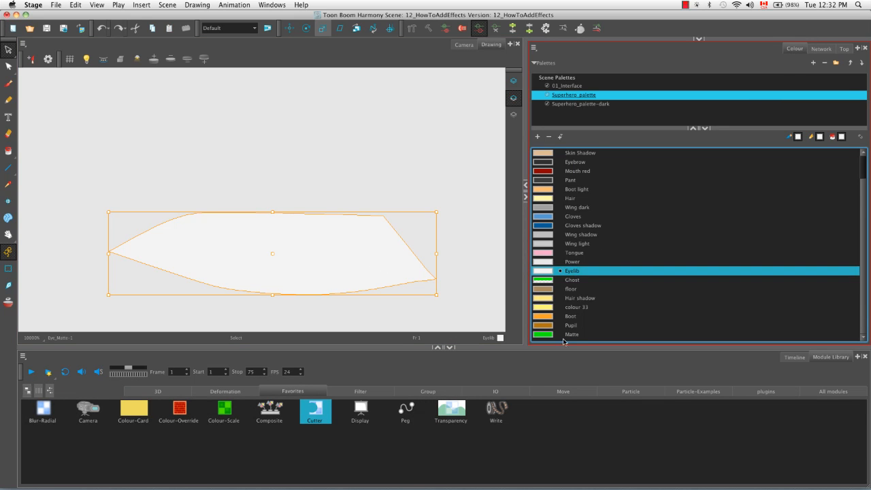
pyautogui.click(542, 334)
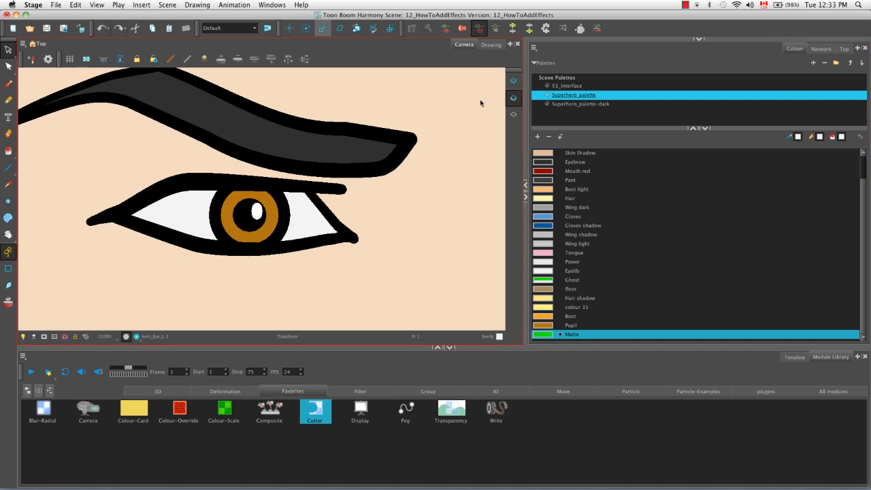
# - In the Camera view, test the new matte by moving the hero_Pupil_L-P peg up behind the upper eyelid
pyautogui.click(820, 49)
pyautogui.click(677, 163)
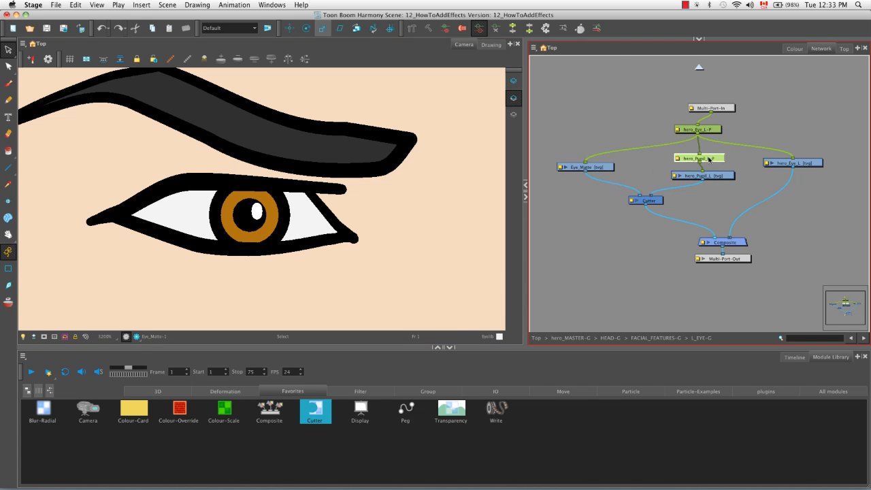
pyautogui.click(8, 268)
pyautogui.moveTo(271, 222); pyautogui.dragTo(269, 195)
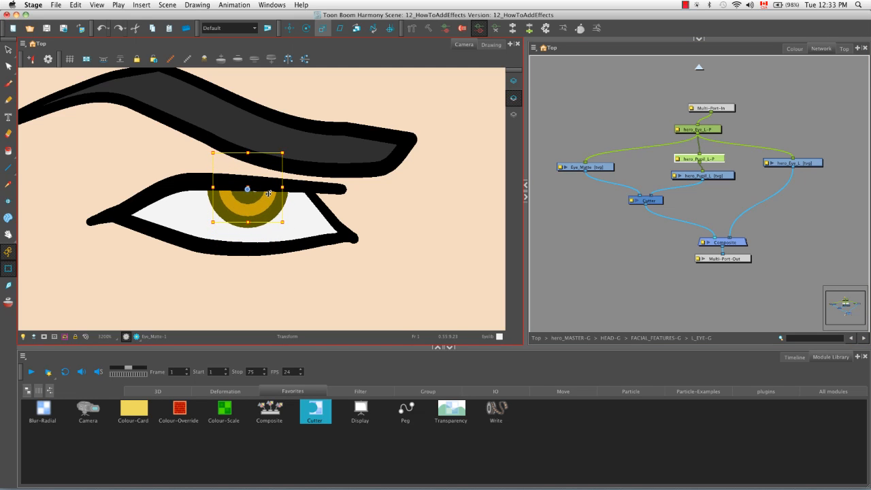
pyautogui.click(371, 198)
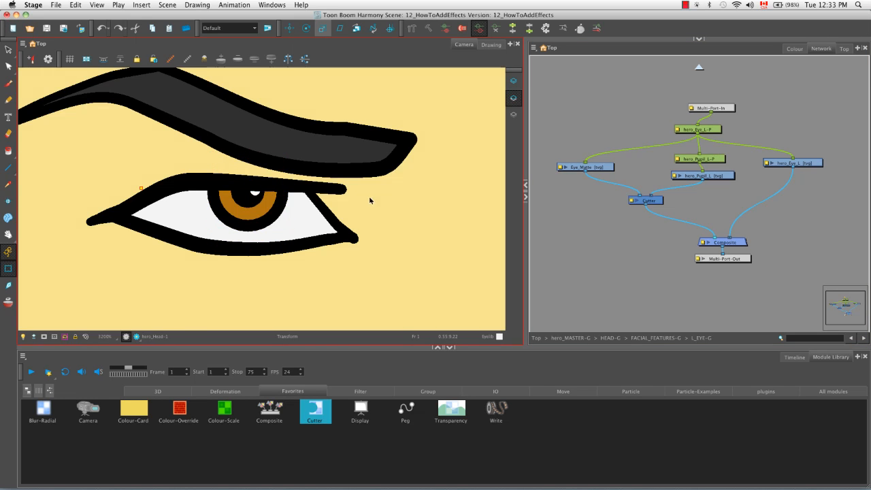
# - Move the pupil down onto the lower eyelid, inspect the eye zoomed out to the whole face, and undo both pupil moves
pyautogui.click(259, 210)
pyautogui.moveTo(256, 217); pyautogui.dragTo(261, 262)
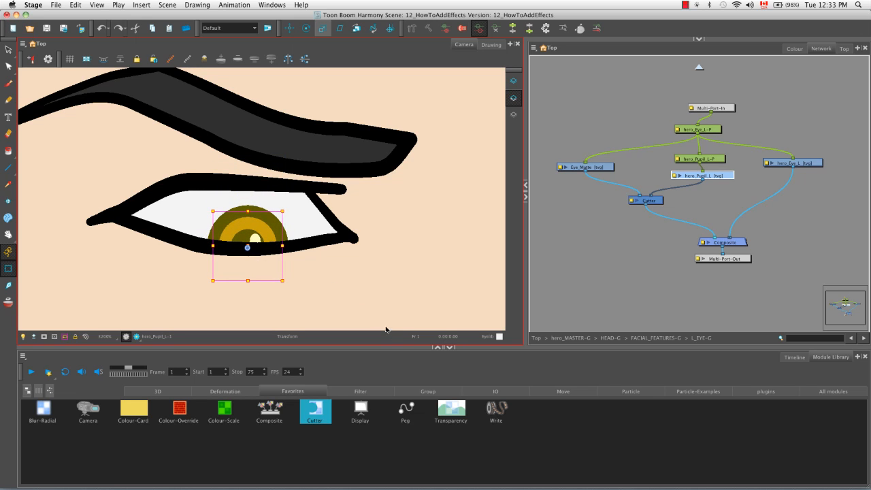
pyautogui.click(389, 303)
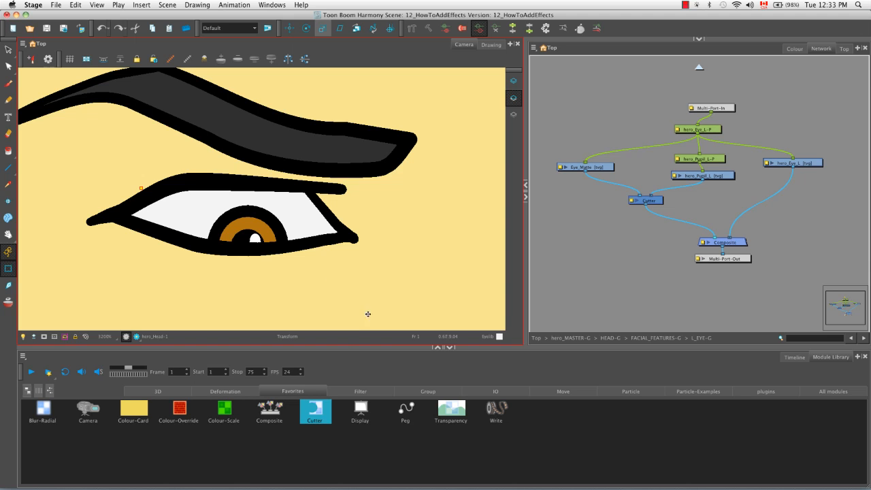
pyautogui.press('2')
pyautogui.press('2')
pyautogui.press('2')
pyautogui.press('2')
pyautogui.press('2')
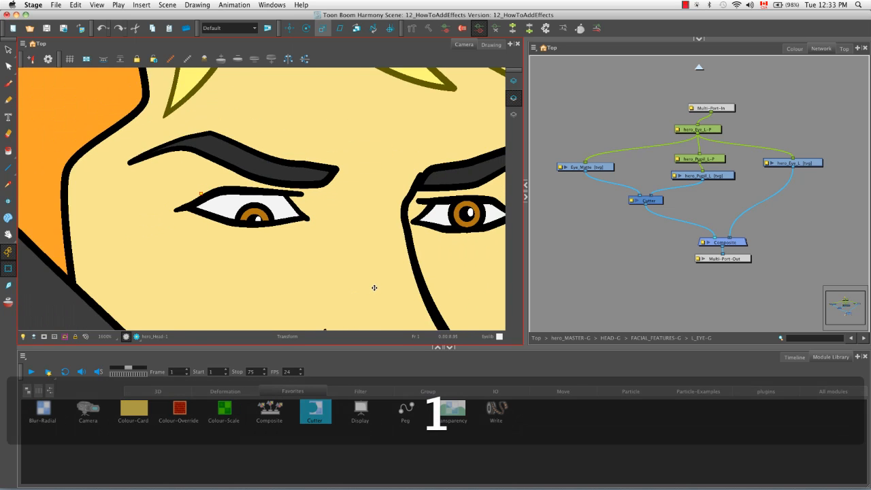
pyautogui.click(411, 249)
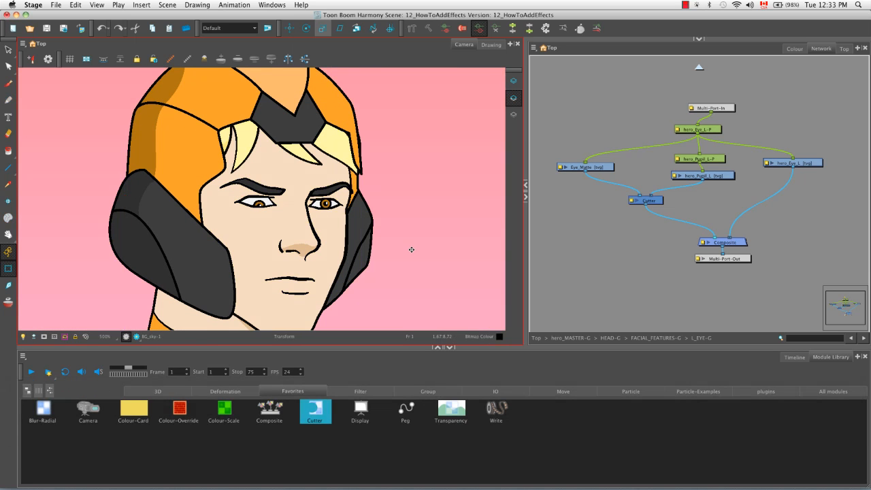
pyautogui.press('super+z')
pyautogui.press('super+z')
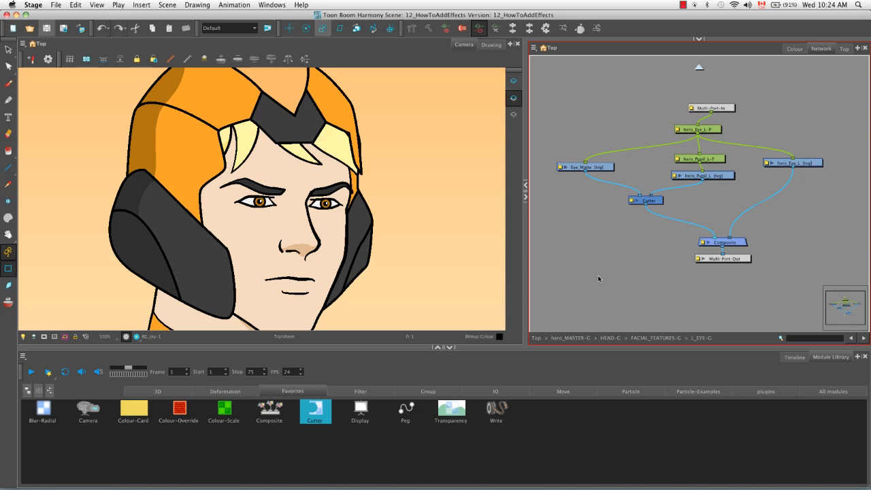
# - Show the Timeline in place of the Module Library
pyautogui.click(786, 360)
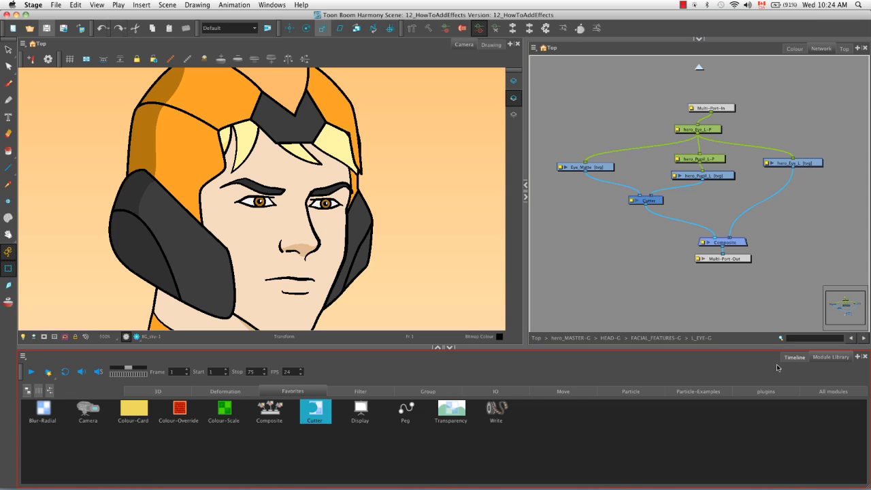
pyautogui.click(774, 361)
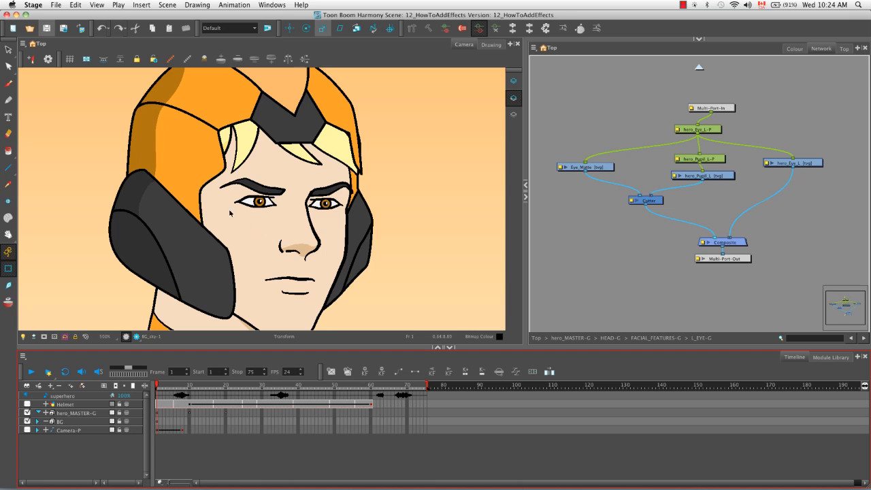
# - Try moving the left pupil upwards at frame 1, compare the following frames, undo the move and return to frame 1
pyautogui.click(260, 203)
pyautogui.moveTo(259, 203); pyautogui.dragTo(258, 196)
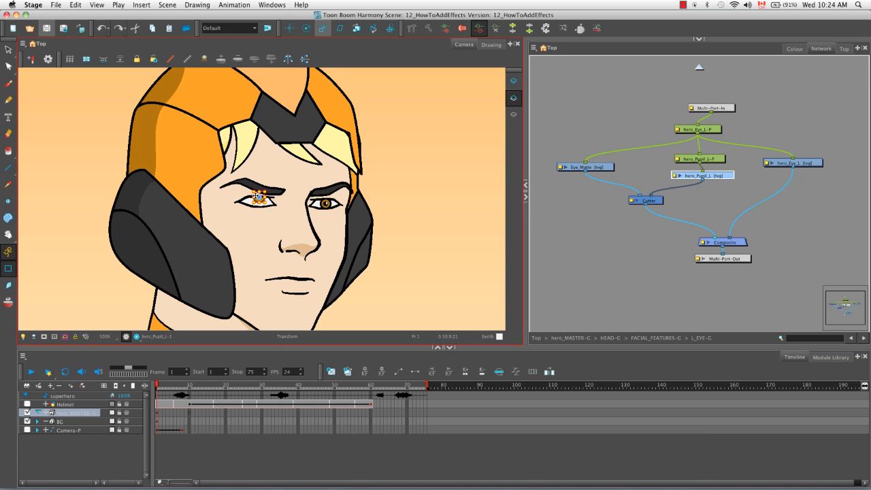
pyautogui.click(549, 245)
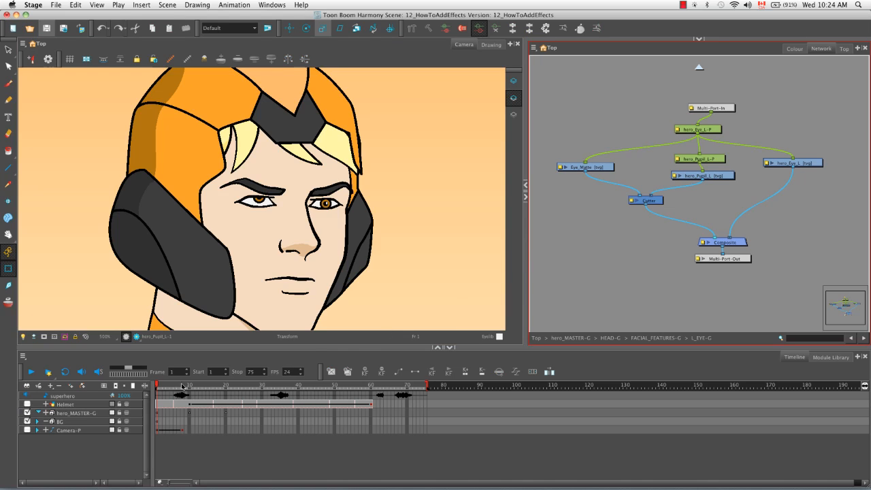
pyautogui.click(159, 386)
pyautogui.click(164, 385)
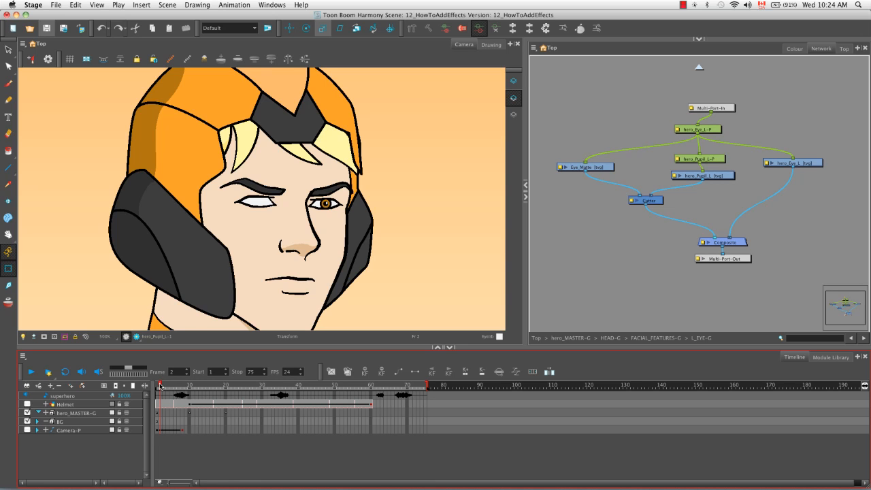
pyautogui.press('super+z')
pyautogui.click(155, 385)
# - Locate the Eye_Matte node's layer in the Timeline and widen the layer list to read its full name
pyautogui.click(582, 168)
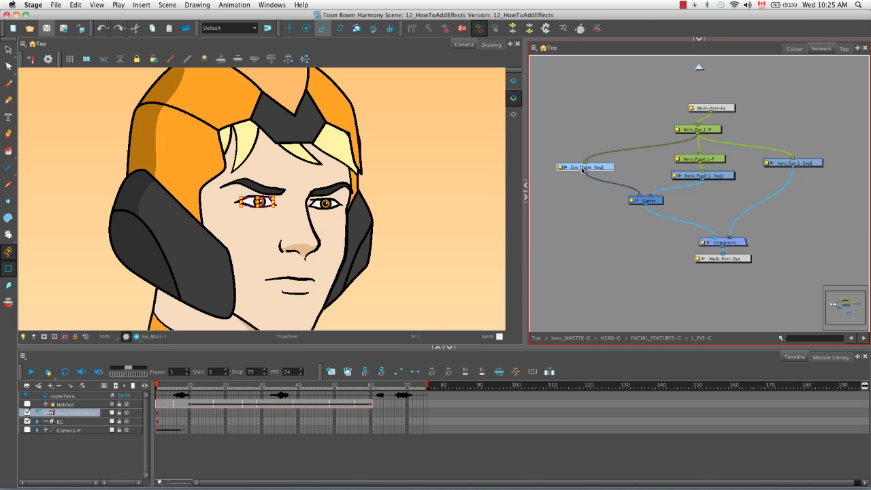
pyautogui.click(575, 362)
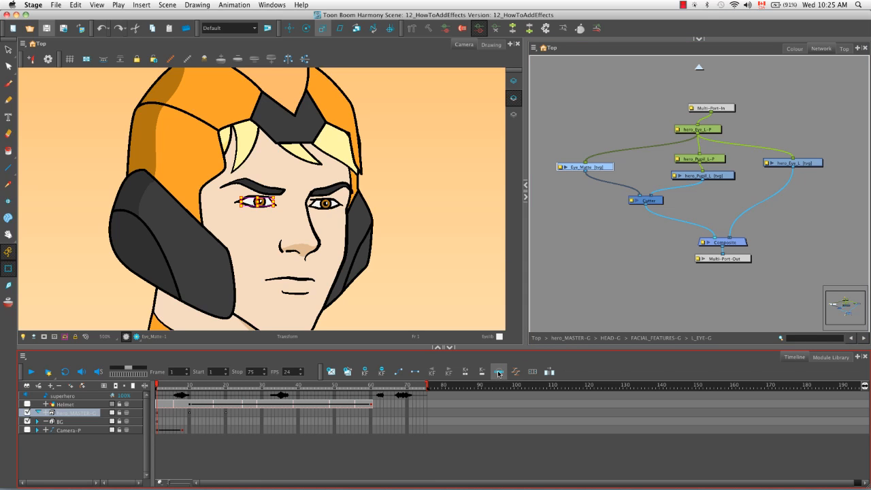
pyautogui.click(498, 372)
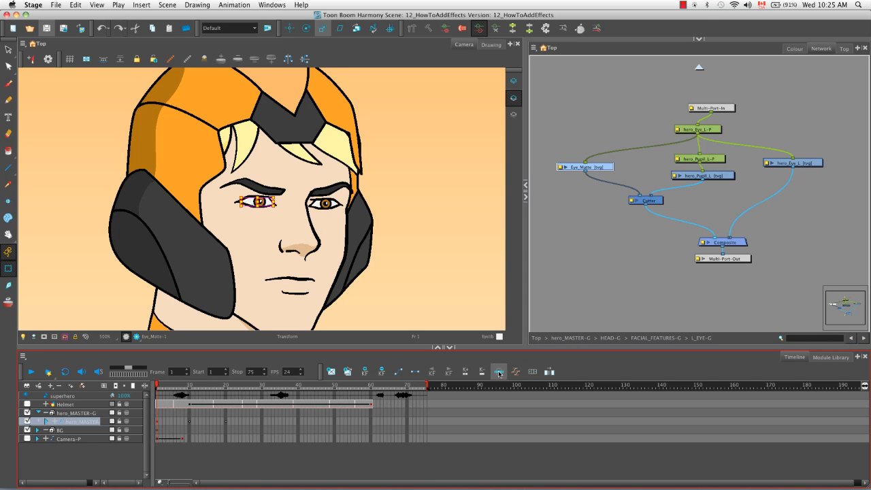
pyautogui.click(500, 372)
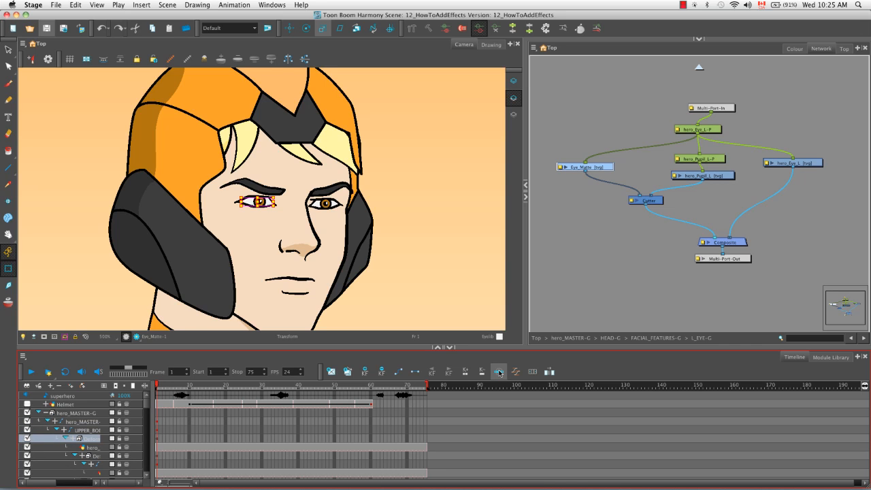
pyautogui.click(499, 373)
pyautogui.moveTo(141, 386); pyautogui.dragTo(258, 387)
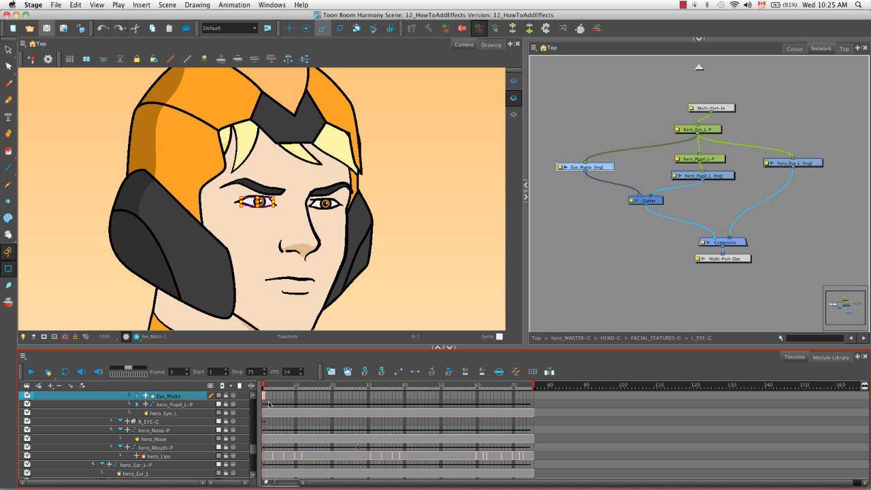
# - Extend the Eye_Matte drawing's exposure through frame 75, return to frame 1 and deselect the matte
pyautogui.press('2')
pyautogui.press('2')
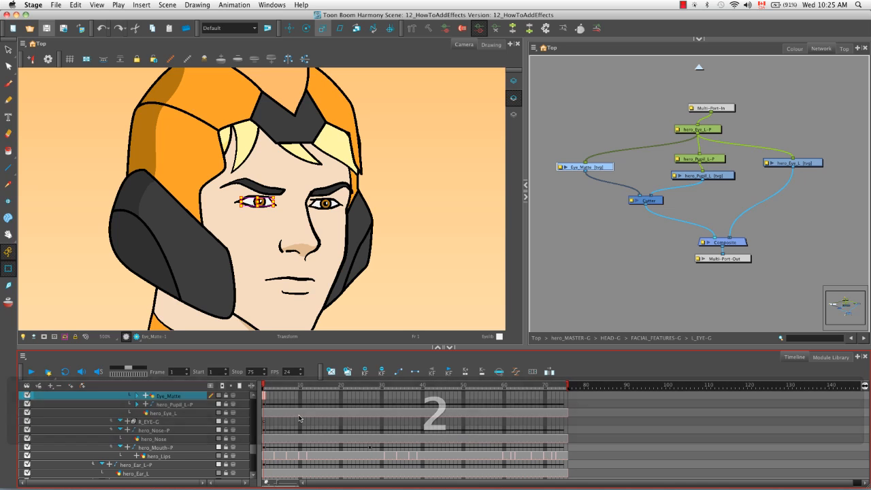
pyautogui.press('2')
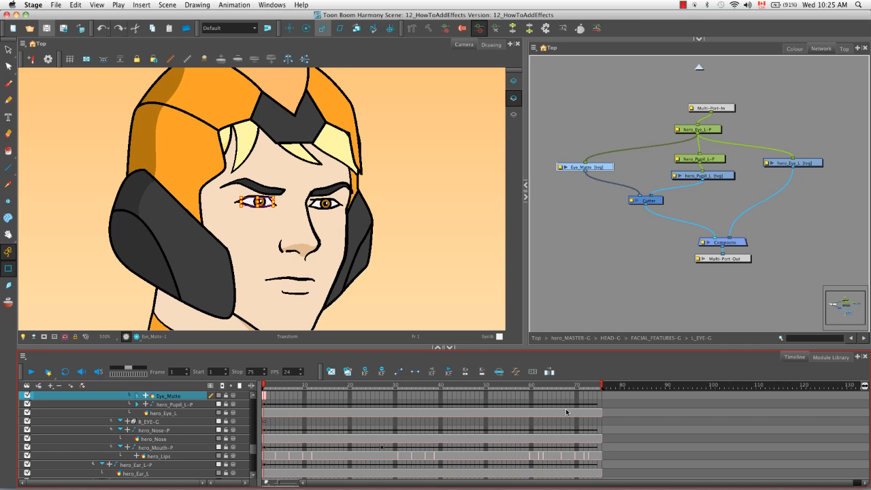
pyautogui.click(599, 397)
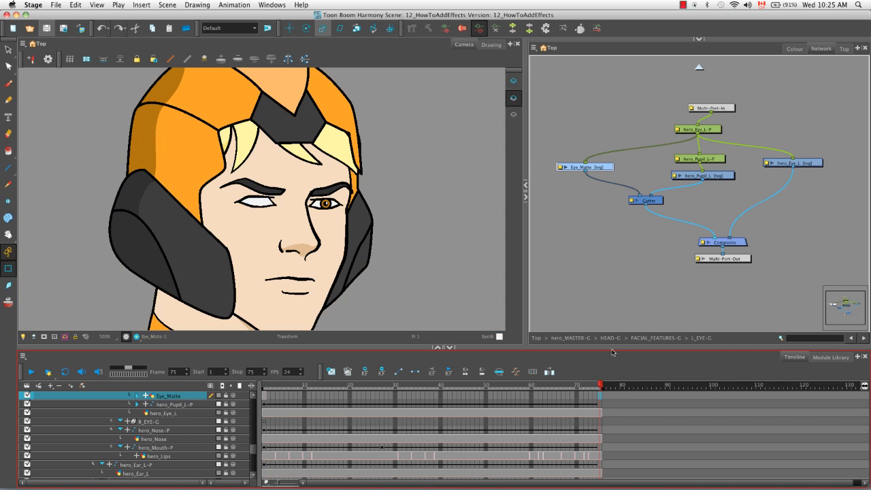
pyautogui.rightClick(599, 398)
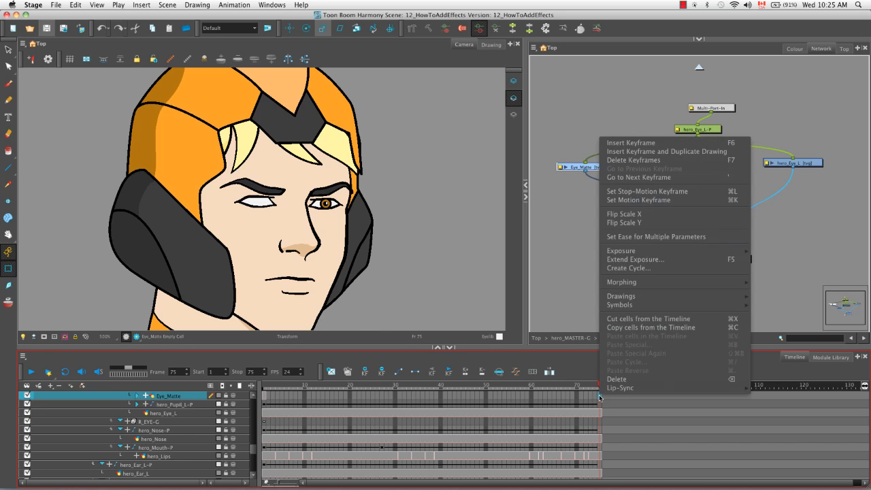
pyautogui.click(636, 263)
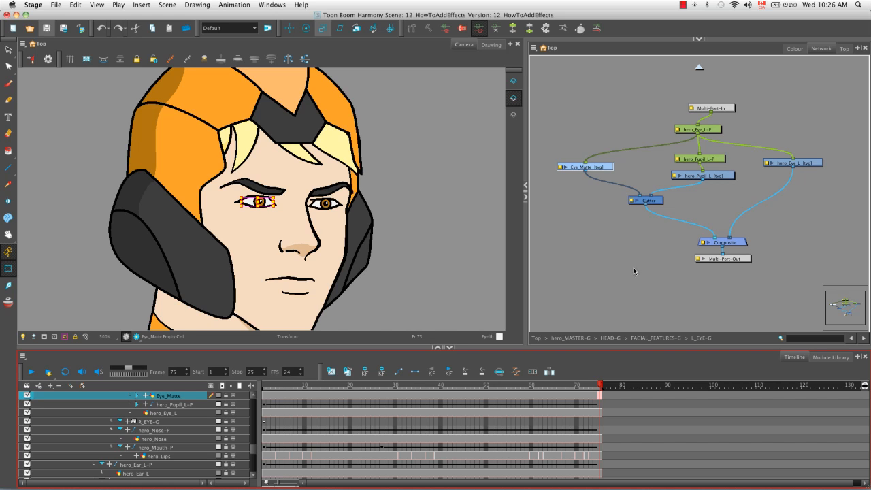
pyautogui.click(266, 384)
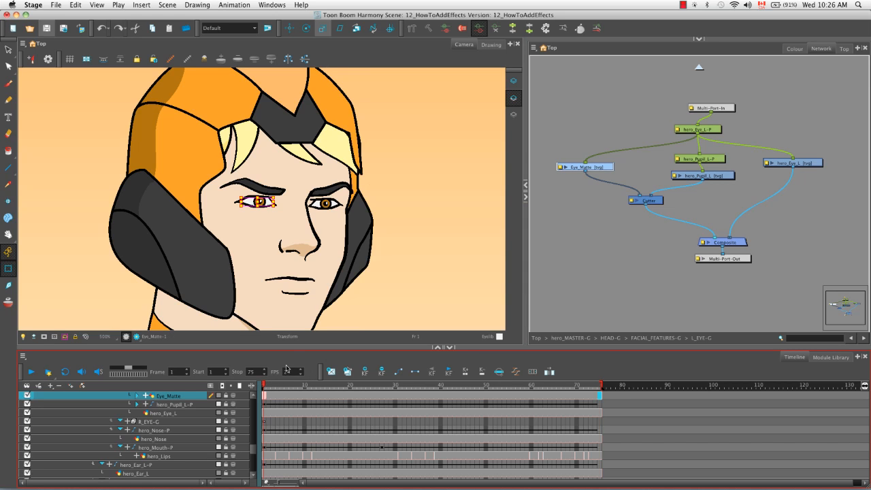
pyautogui.click(573, 270)
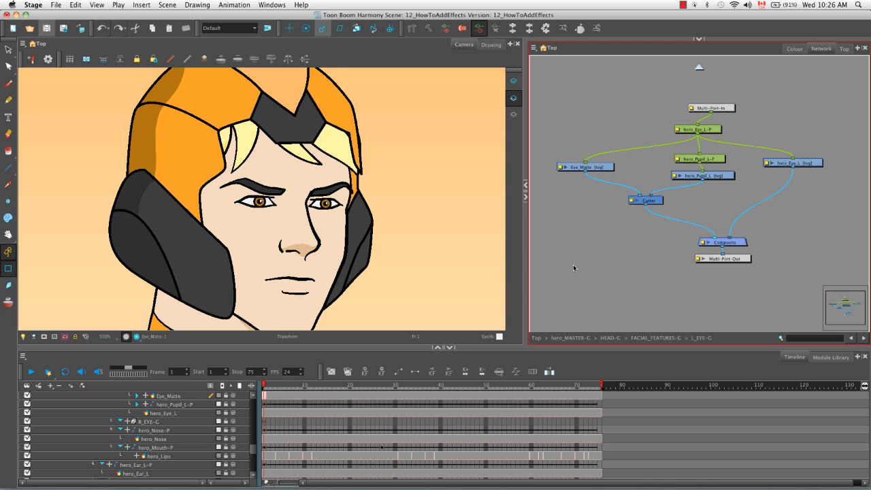
pyautogui.click(448, 300)
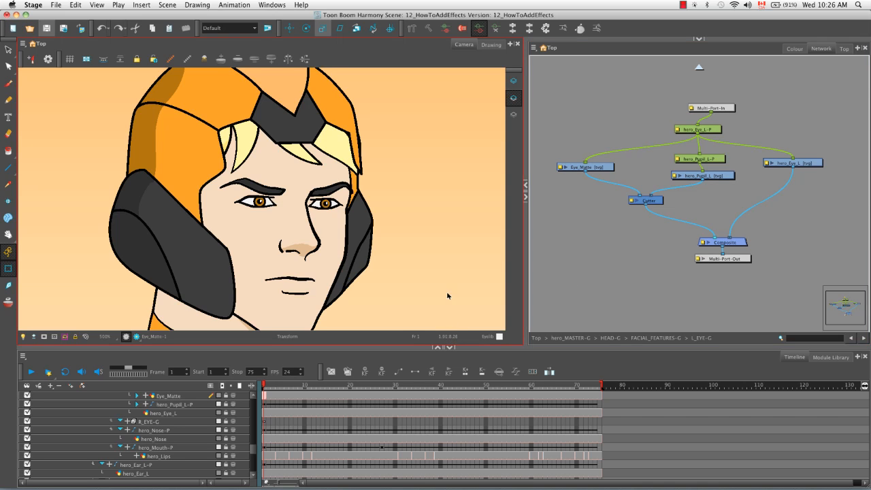
# - Reset the Camera view to the full character, go up to the hero_MASTER-G group and select its hero_Torso node
pyautogui.hotkey('shift', 'm')
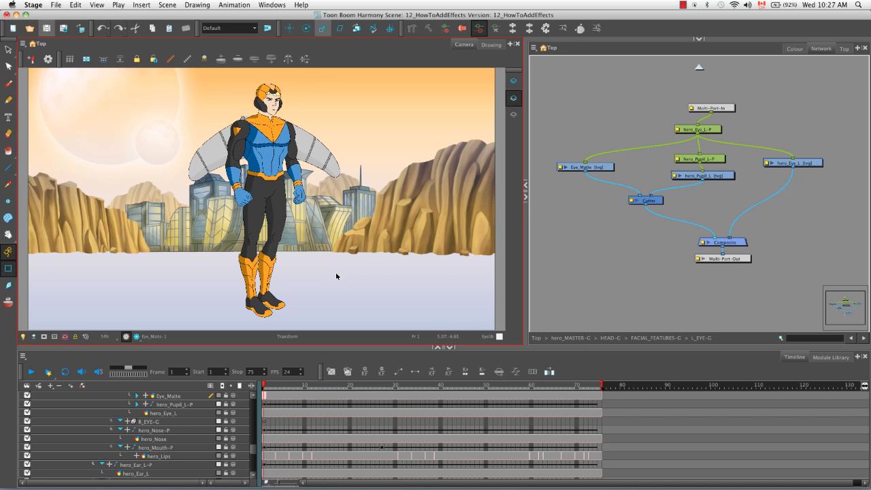
pyautogui.click(699, 68)
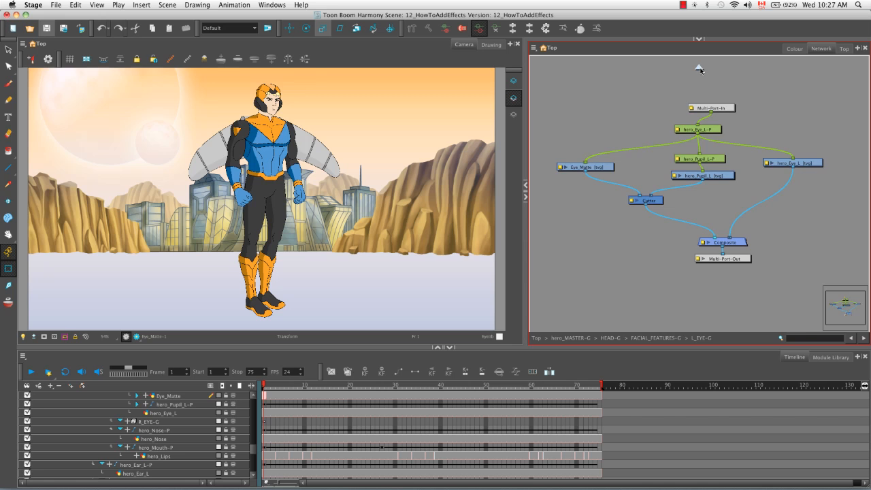
pyautogui.click(698, 68)
pyautogui.click(698, 68)
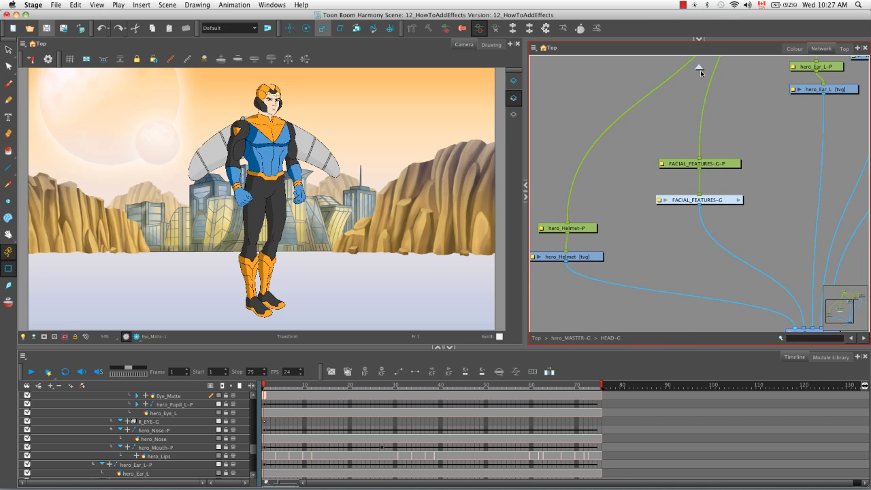
pyautogui.click(570, 337)
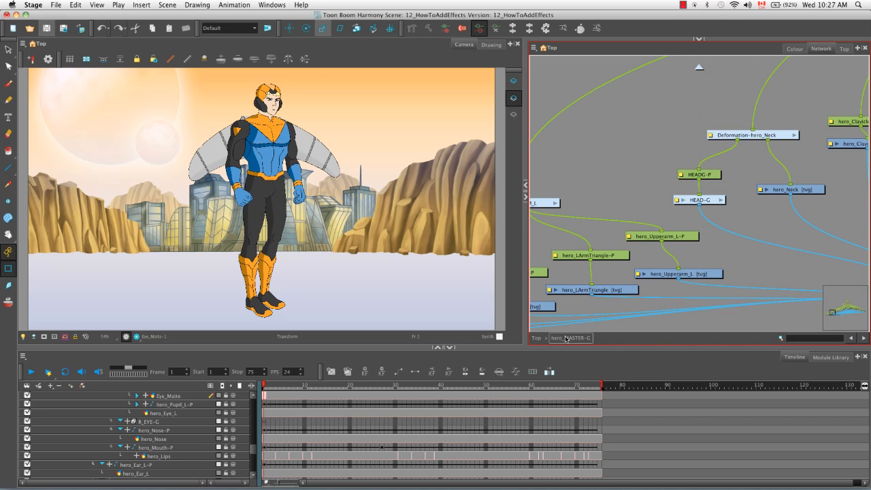
pyautogui.press('space')
pyautogui.moveTo(839, 225); pyautogui.dragTo(649, 238)
pyautogui.moveTo(749, 232); pyautogui.dragTo(579, 285)
pyautogui.moveTo(778, 202); pyautogui.dragTo(560, 260)
pyautogui.moveTo(750, 174); pyautogui.dragTo(693, 280)
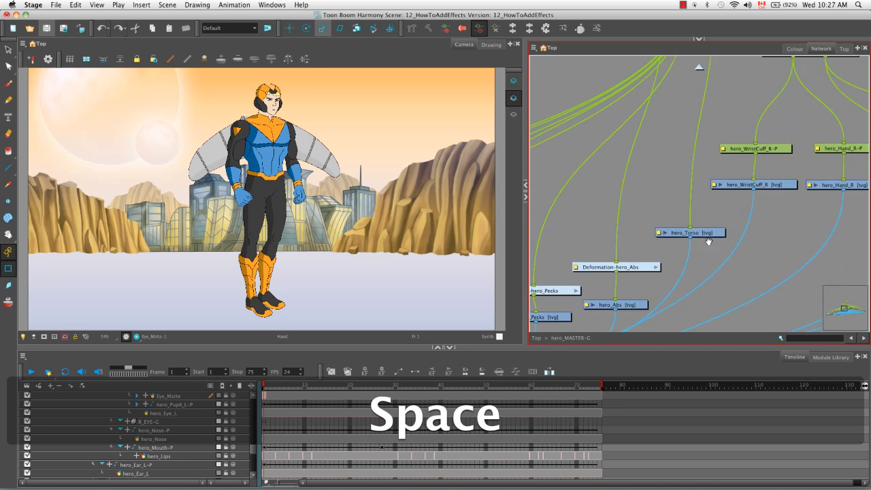
pyautogui.click(710, 234)
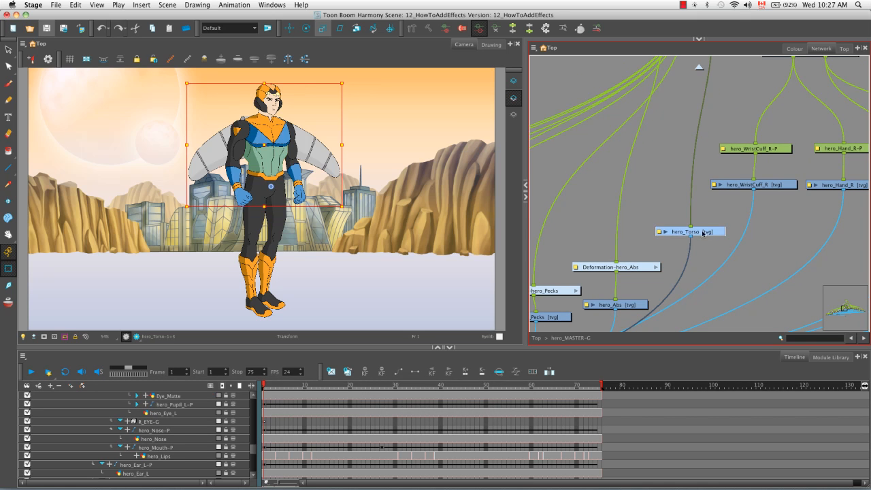
# - Show the hero_Torso artwork in the Drawing view and enlarge it to examine its painted shading
pyautogui.click(490, 45)
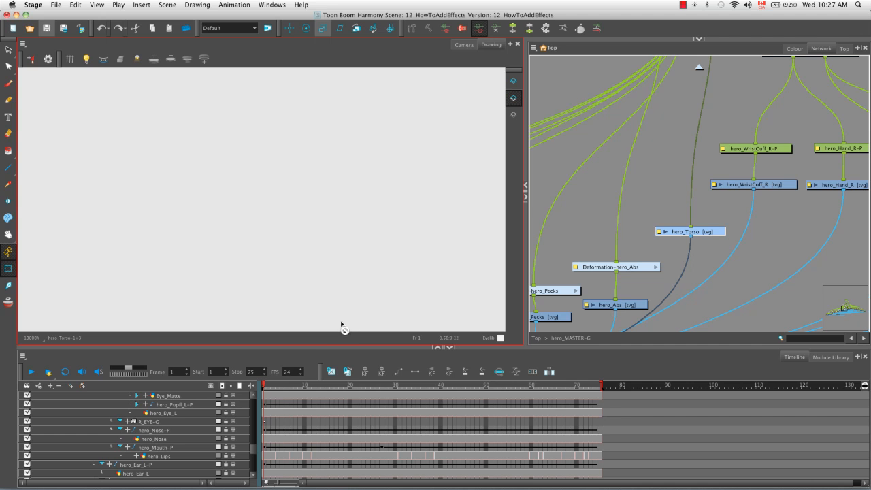
pyautogui.hotkey('shift', 'm')
pyautogui.press('space')
pyautogui.press('2')
pyautogui.press('2')
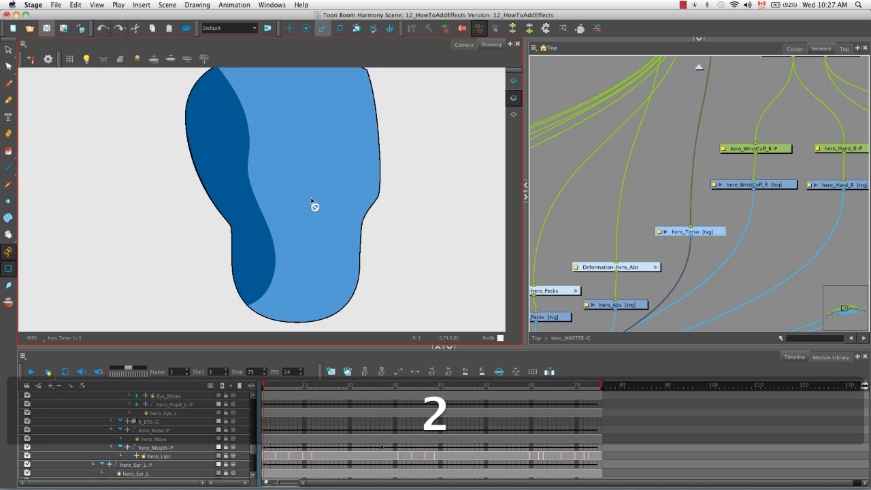
pyautogui.press('space')
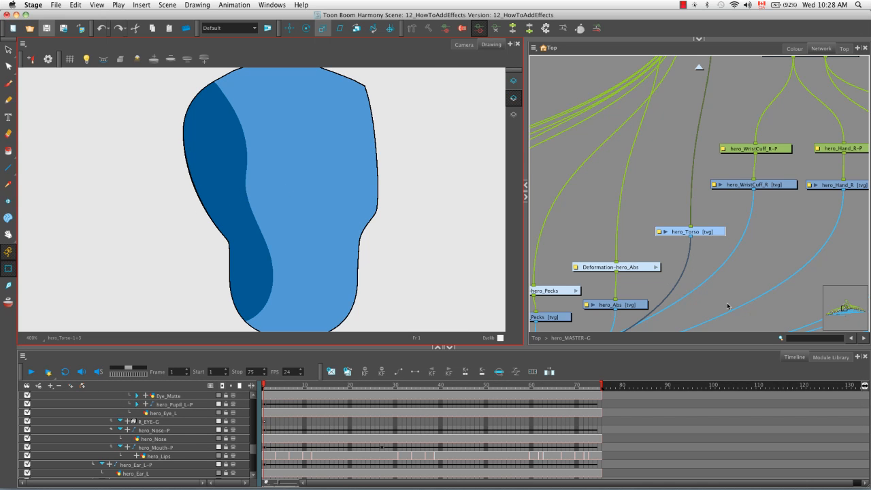
# - Add a Tone module from the complete module list to the network, below and beside the hero_Torso node
pyautogui.click(823, 357)
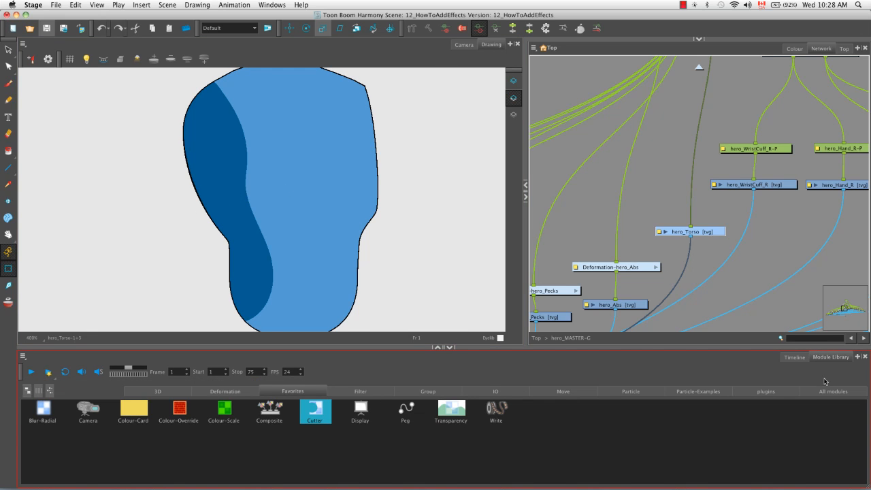
pyautogui.click(832, 391)
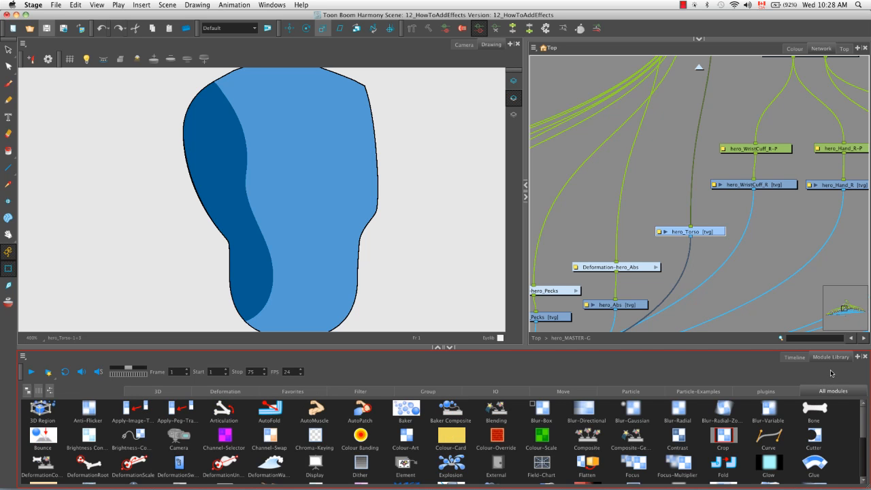
pyautogui.moveTo(861, 419); pyautogui.dragTo(861, 461)
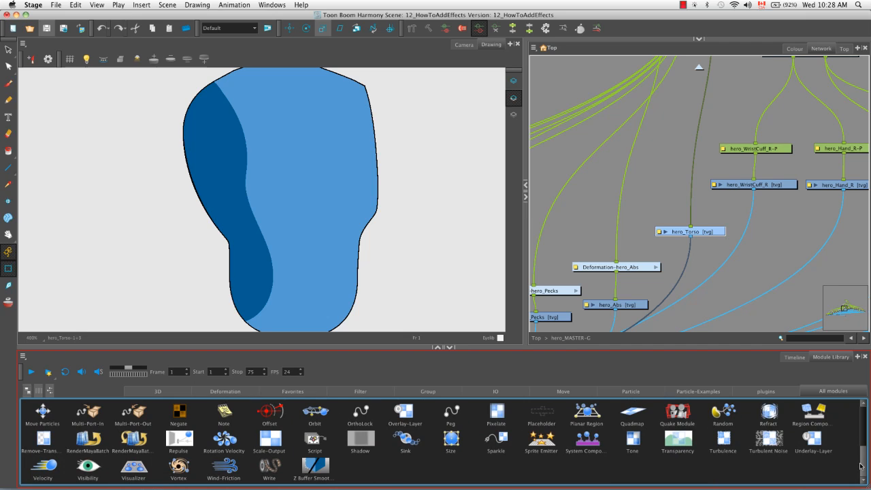
pyautogui.click(632, 441)
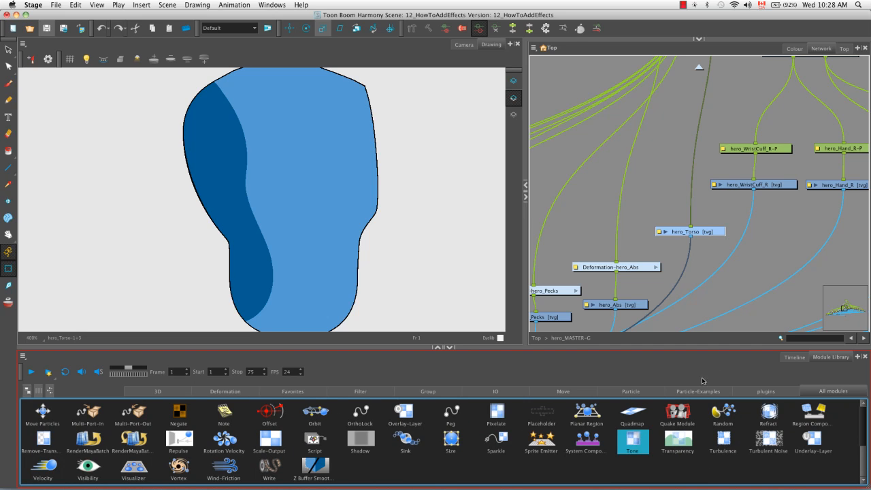
pyautogui.moveTo(757, 261); pyautogui.dragTo(758, 261)
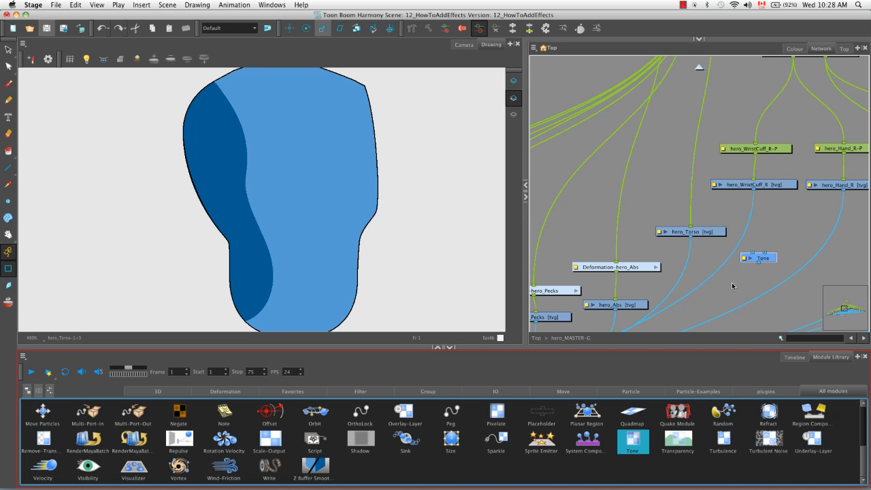
pyautogui.moveTo(772, 260); pyautogui.dragTo(745, 284)
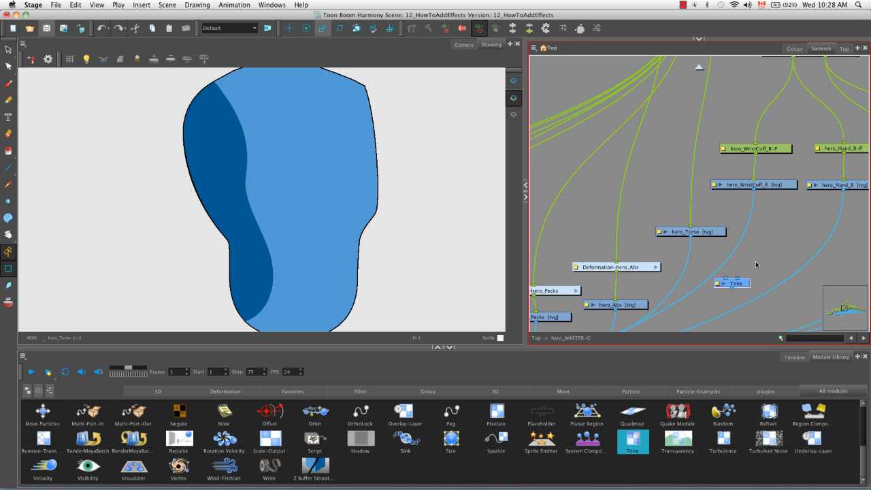
# - Create a new vector drawing layer named Torso_ToneMatte
pyautogui.press('super')
pyautogui.press('super+r')
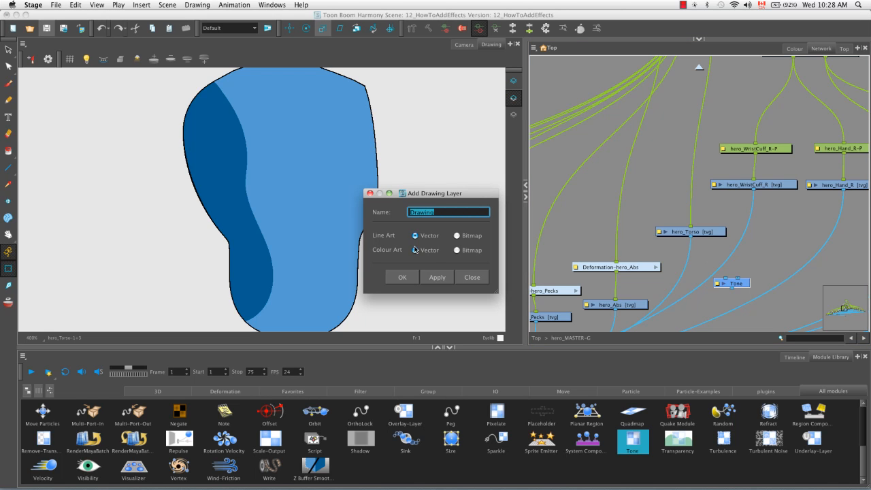
pyautogui.press('BackSpace')
pyautogui.write('To')
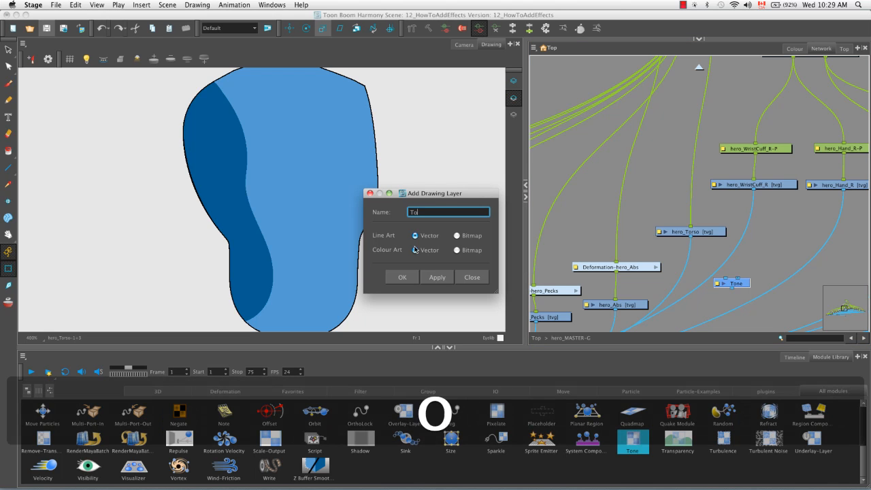
pyautogui.write('rso')
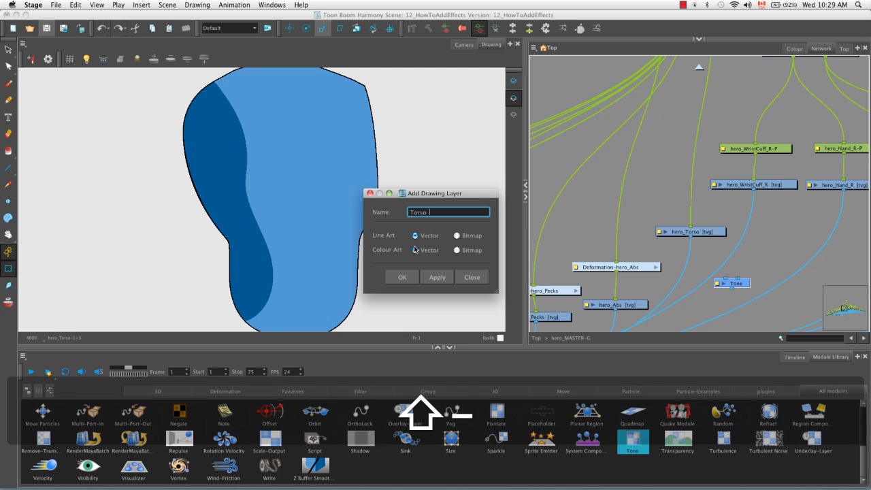
pyautogui.write('_Tone')
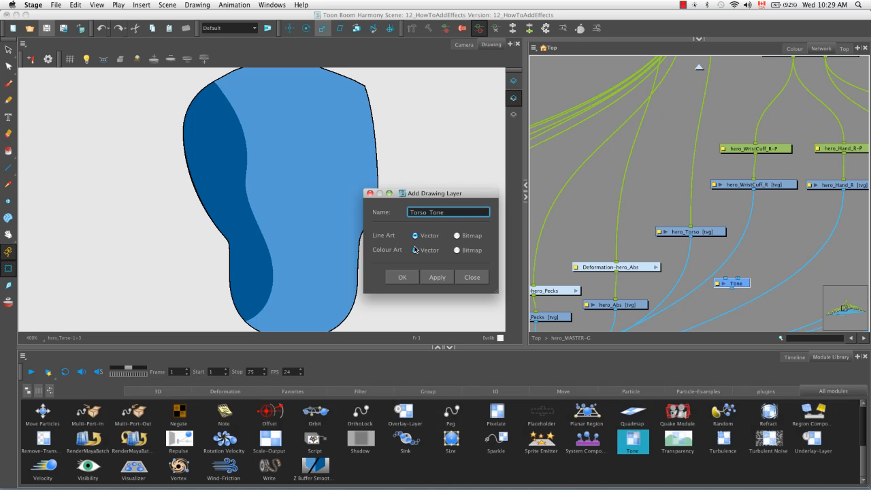
pyautogui.write('Matte')
pyautogui.click(403, 278)
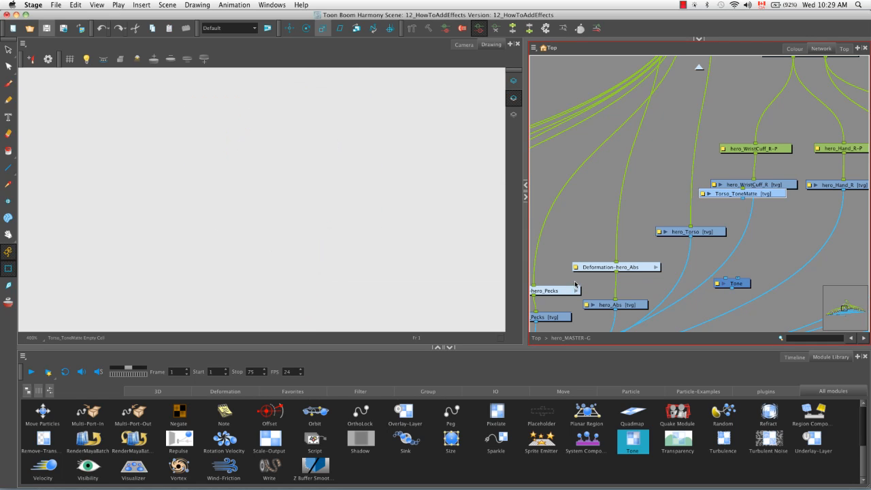
# - Arrange the Torso_ToneMatte and hero_Torso nodes side by side above the Tone module, leaving hero_Torso selected
pyautogui.moveTo(760, 196); pyautogui.dragTo(646, 223)
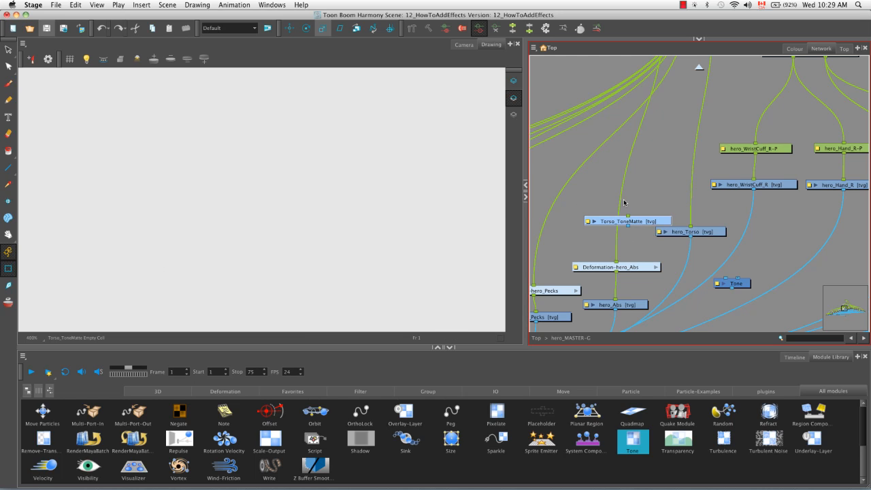
pyautogui.moveTo(708, 232); pyautogui.dragTo(759, 228)
pyautogui.moveTo(669, 224); pyautogui.dragTo(696, 234)
pyautogui.click(725, 232)
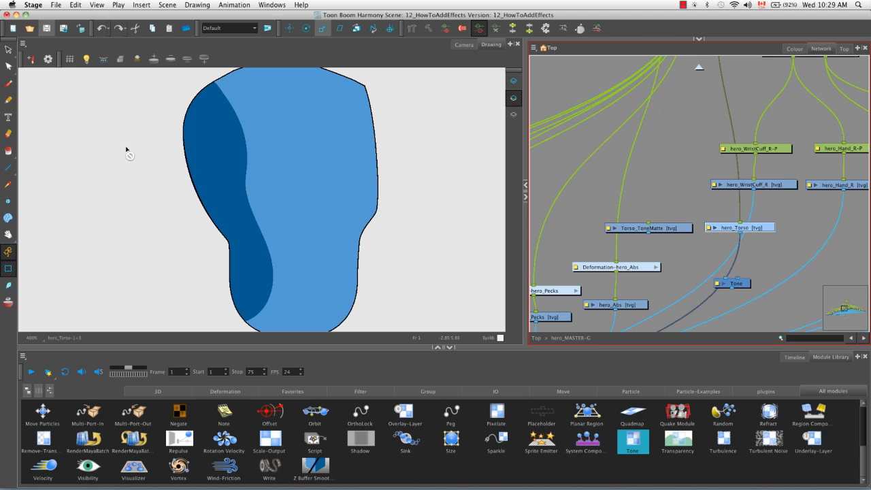
# - Copy the dark blue shadow shape from the hero_Torso drawing and paste it into the Torso_ToneMatte drawing
pyautogui.hotkey('alt', 's')
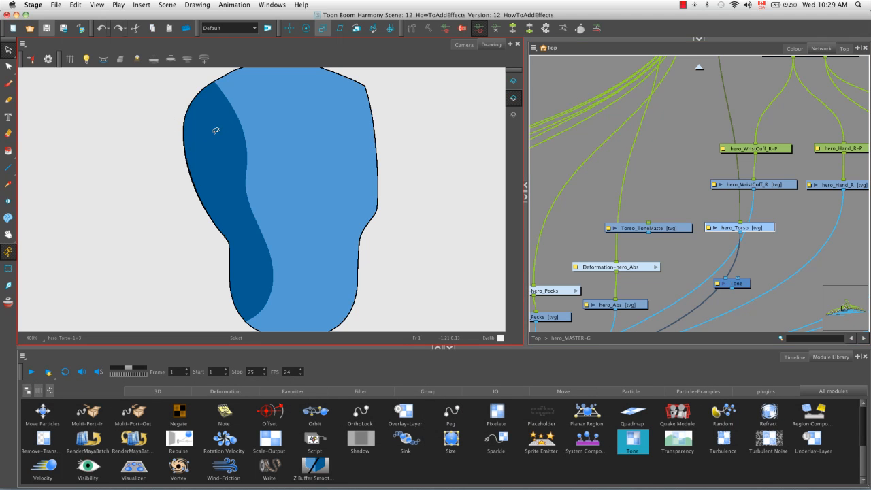
pyautogui.click(217, 131)
pyautogui.press('super+c')
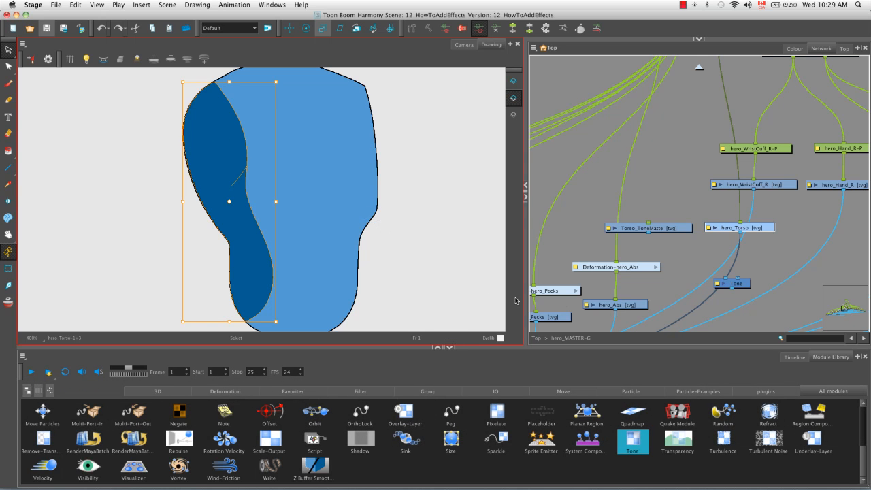
pyautogui.click(658, 227)
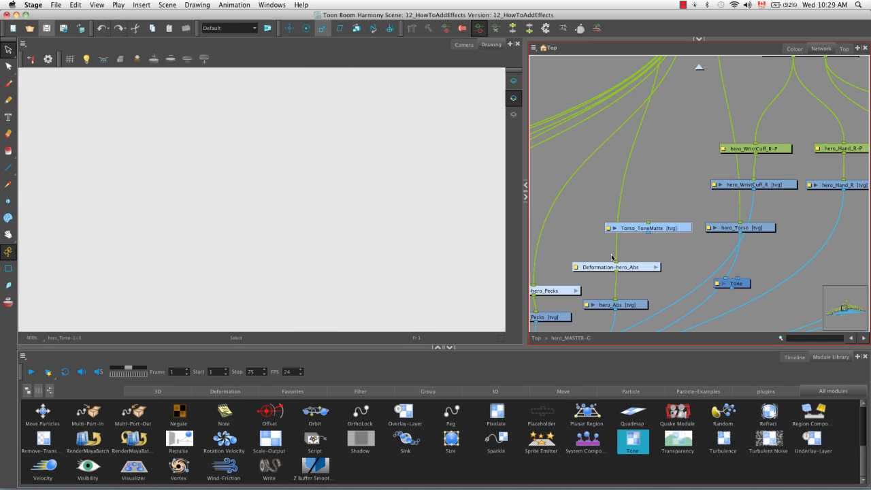
pyautogui.click(350, 337)
pyautogui.press('super+v')
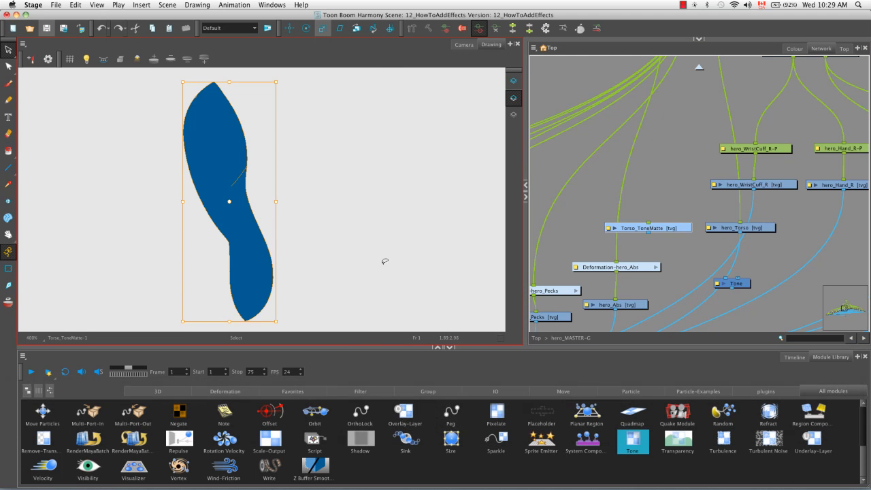
# - Turn on the light table and shift the contour points along the matte's outer left edge outward past the torso
pyautogui.click(87, 61)
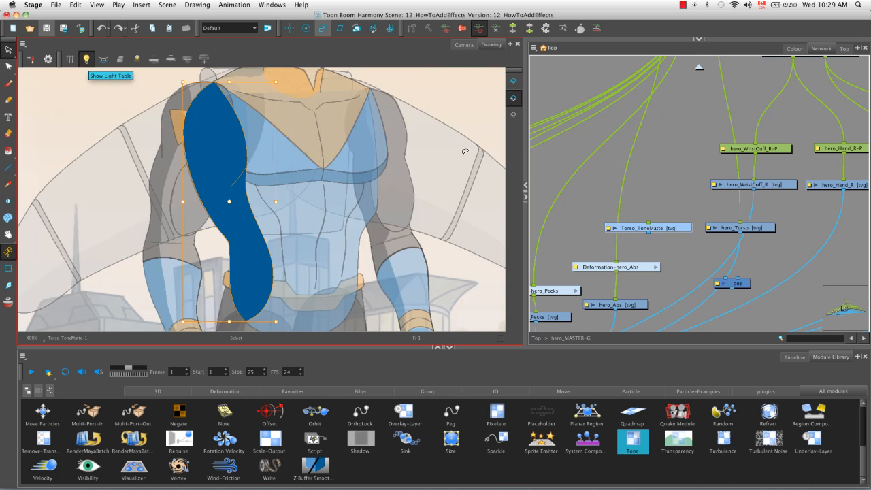
pyautogui.click(9, 66)
pyautogui.moveTo(189, 86)
pyautogui.mouseDown()
pyautogui.moveTo(169, 101)
pyautogui.moveTo(164, 198)
pyautogui.moveTo(222, 274)
pyautogui.moveTo(231, 310)
pyautogui.moveTo(245, 321)
pyautogui.moveTo(252, 311)
pyautogui.moveTo(238, 221)
pyautogui.moveTo(224, 197)
pyautogui.moveTo(217, 101)
pyautogui.moveTo(199, 79)
pyautogui.moveTo(145, 116)
pyautogui.mouseUp()
pyautogui.press('Left')
pyautogui.press('Left')
pyautogui.press('Left')
pyautogui.press('Left')
pyautogui.press('Left')
pyautogui.press('Left')
pyautogui.press('Left')
pyautogui.press('Left')
pyautogui.press('Left')
pyautogui.press('Left')
pyautogui.press('Left')
pyautogui.press('Left')
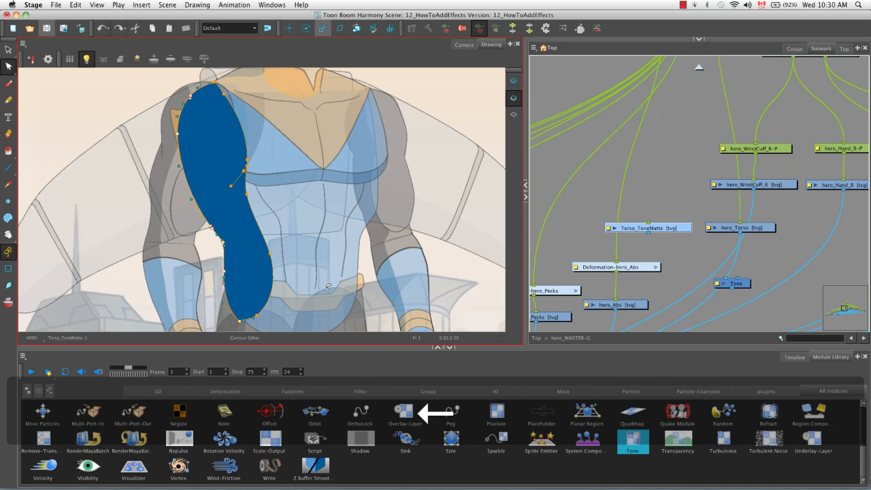
pyautogui.press('Left')
pyautogui.press('Left')
pyautogui.press('Left')
pyautogui.press('Left')
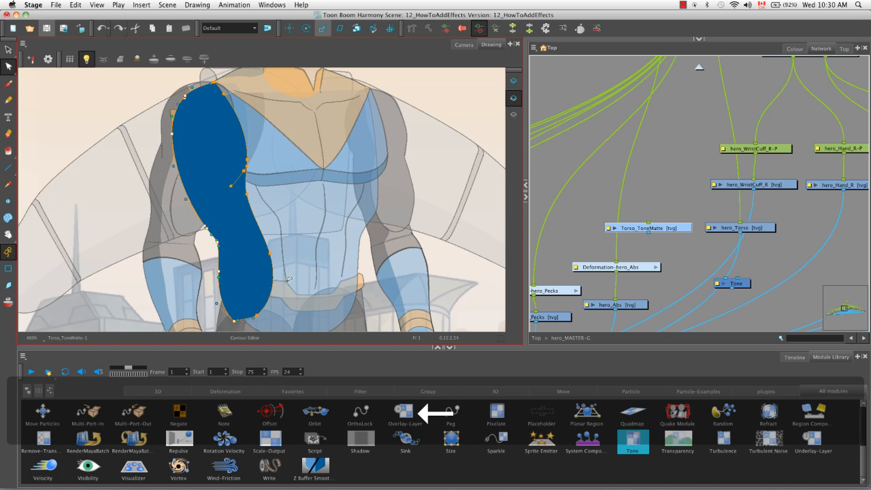
# - Delete the surplus contour points on the matte's outer and lower edge and bend the remaining curves into a smooth outline
pyautogui.click(198, 240)
pyautogui.click(215, 223)
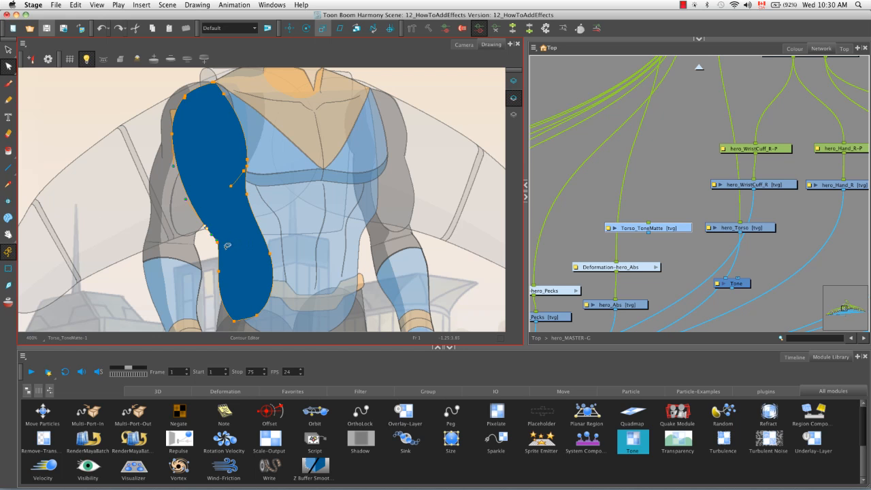
pyautogui.press('BackSpace')
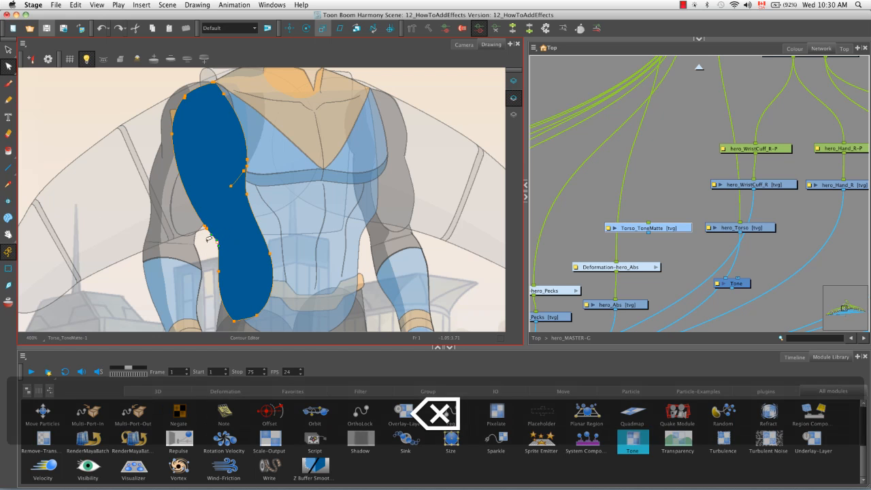
pyautogui.press('BackSpace')
pyautogui.press('BackSpace')
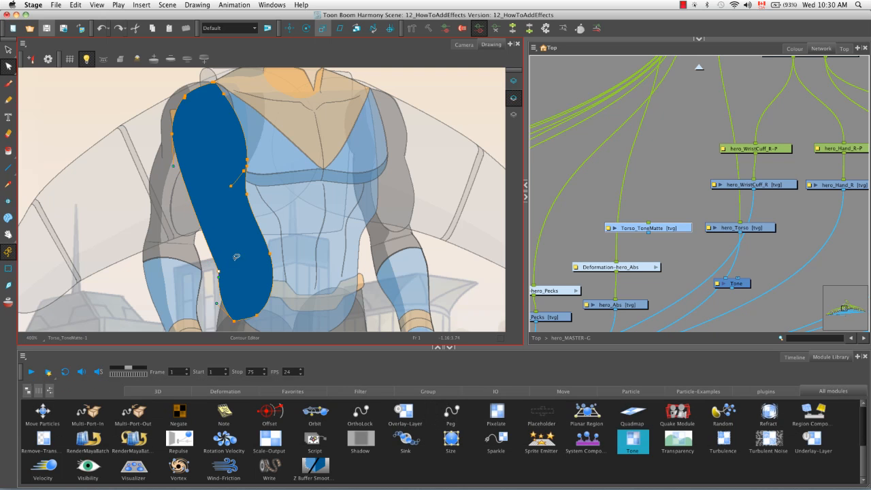
pyautogui.press('BackSpace')
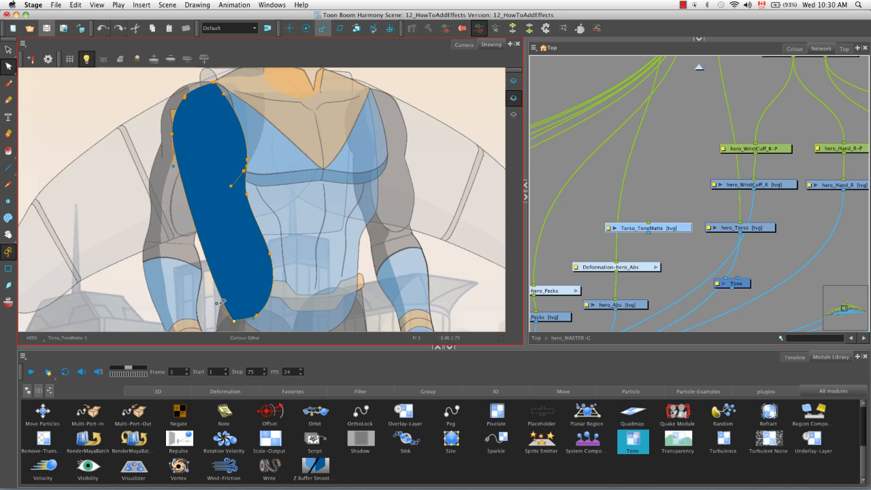
pyautogui.moveTo(218, 304); pyautogui.dragTo(182, 291)
pyautogui.click(246, 325)
pyautogui.press('BackSpace')
pyautogui.moveTo(224, 93); pyautogui.dragTo(229, 91)
pyautogui.click(235, 82)
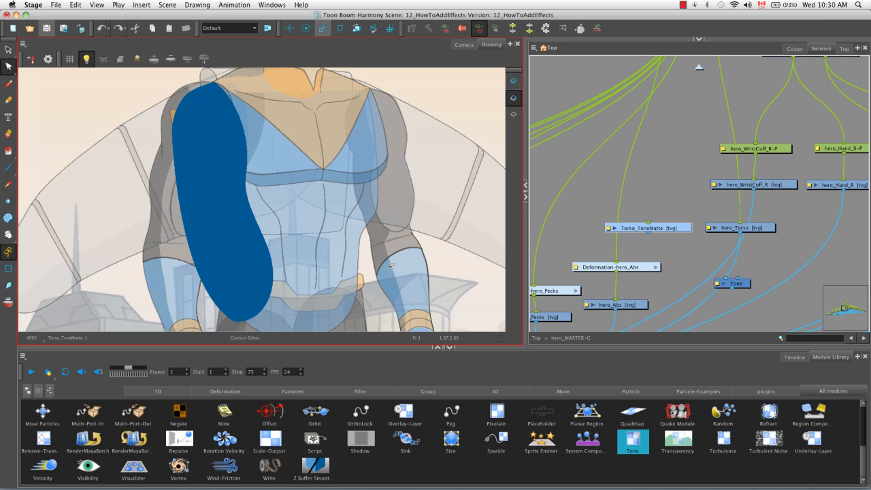
# - Repaint the Torso_ToneMatte shape with the green Matte colour from Superhero_palette
pyautogui.click(793, 49)
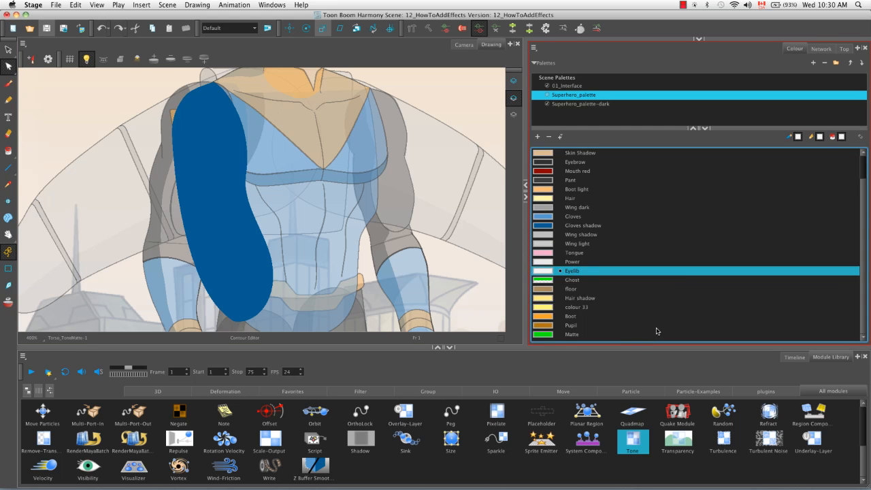
pyautogui.click(550, 334)
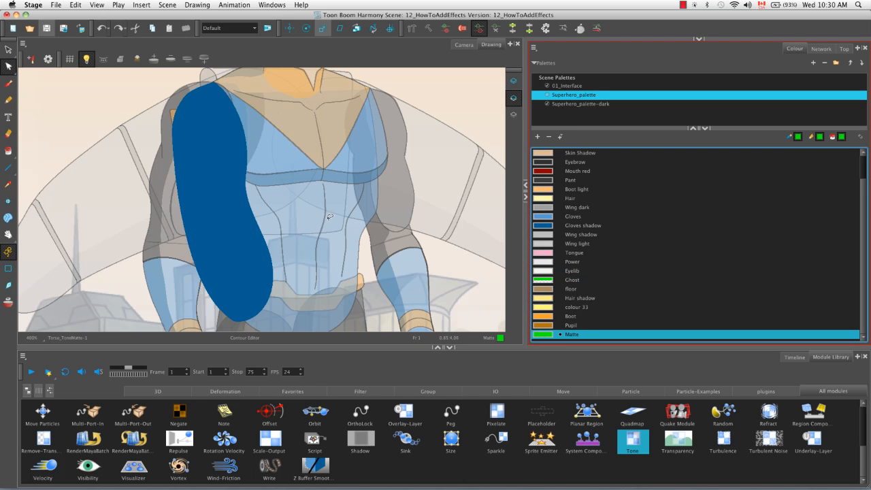
pyautogui.hotkey('alt', 'i')
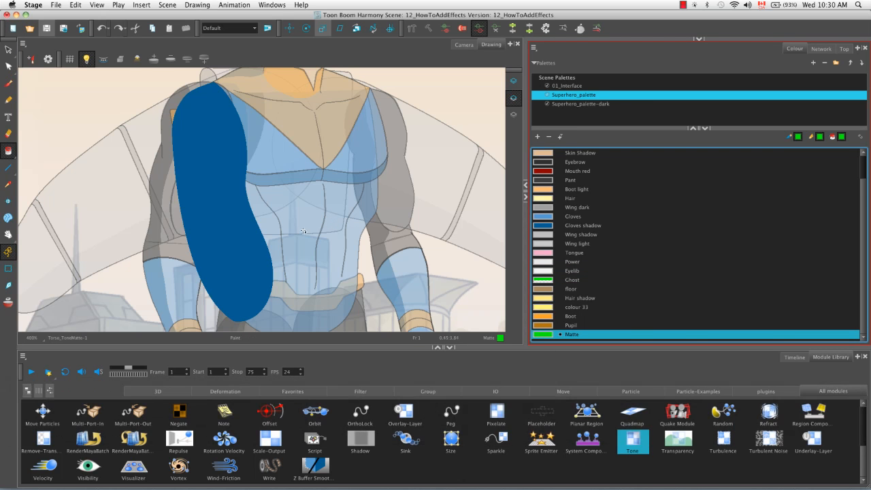
pyautogui.click(232, 231)
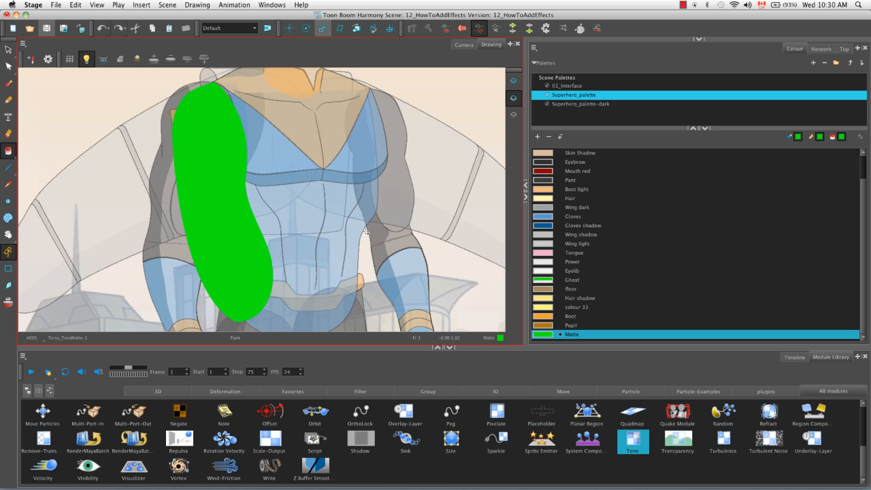
# - Turn off the light table and repaint hero_Torso's dark shadow zone with the Gloves colour sampled from the torso
pyautogui.click(821, 51)
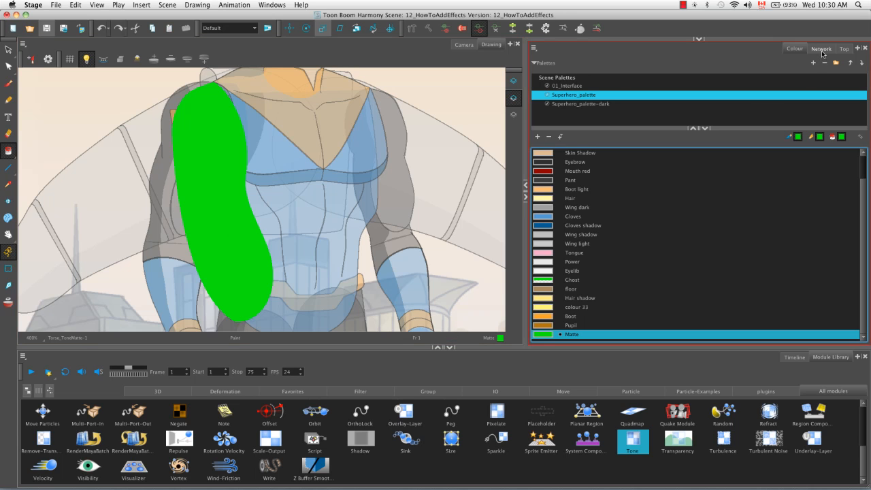
pyautogui.click(821, 53)
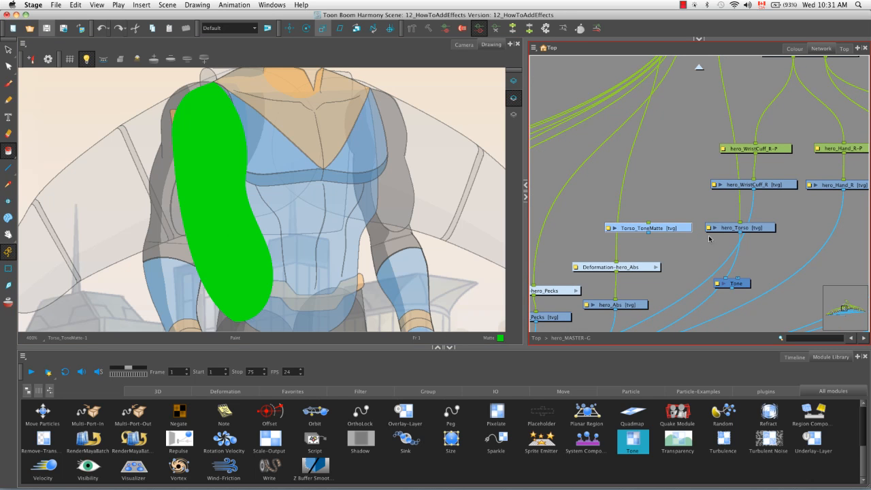
pyautogui.click(728, 227)
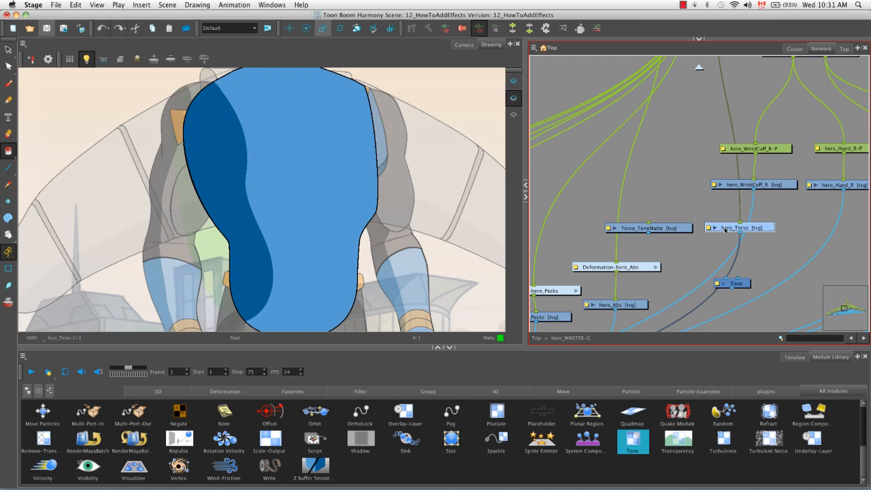
pyautogui.click(87, 58)
pyautogui.hotkey('alt', 's')
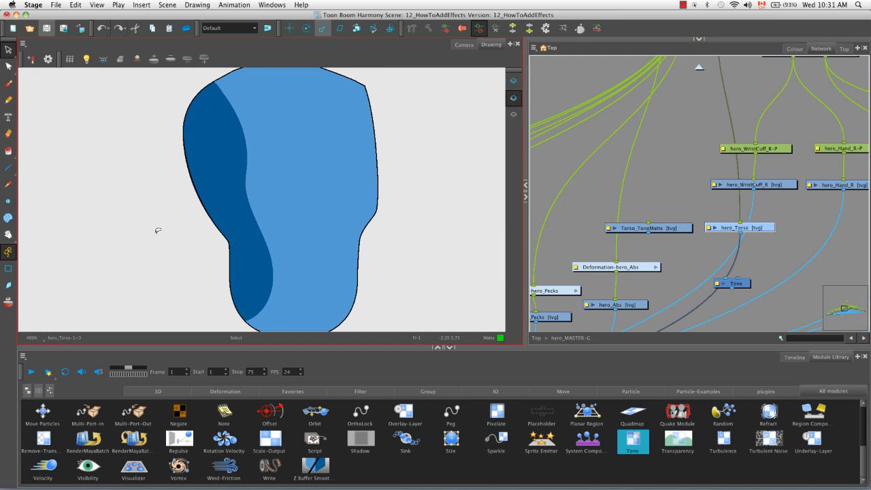
pyautogui.click(8, 185)
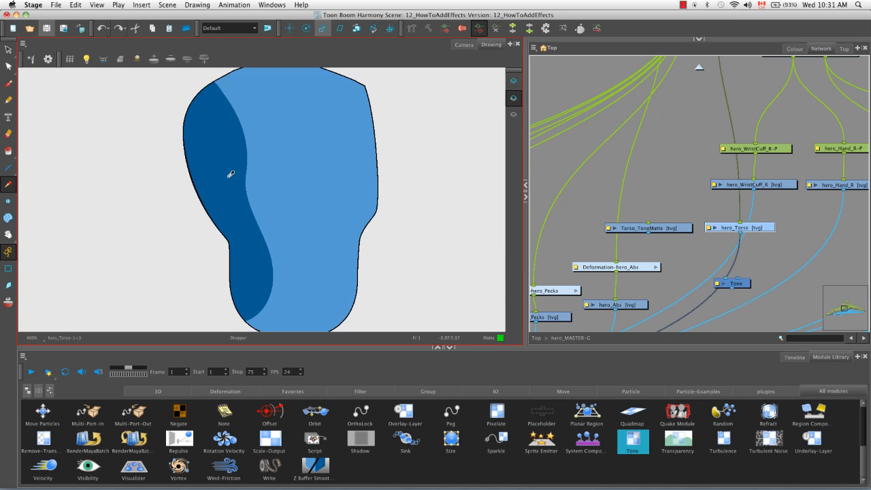
pyautogui.click(314, 150)
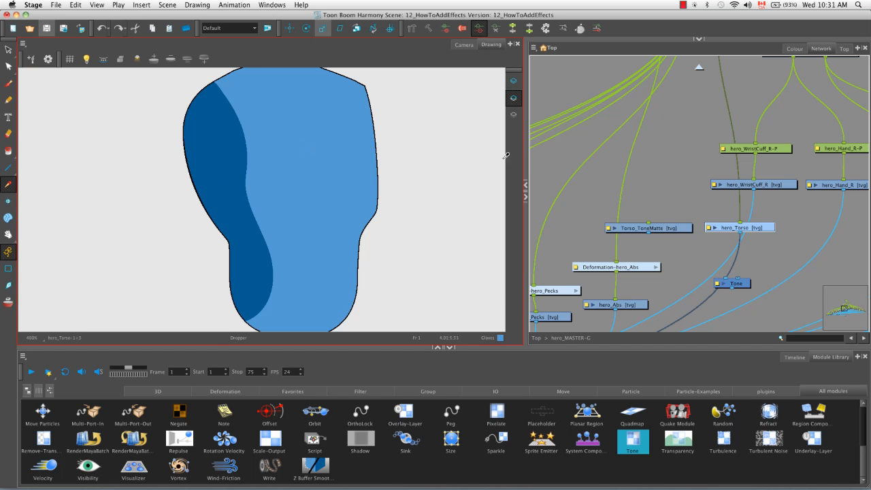
pyautogui.click(792, 49)
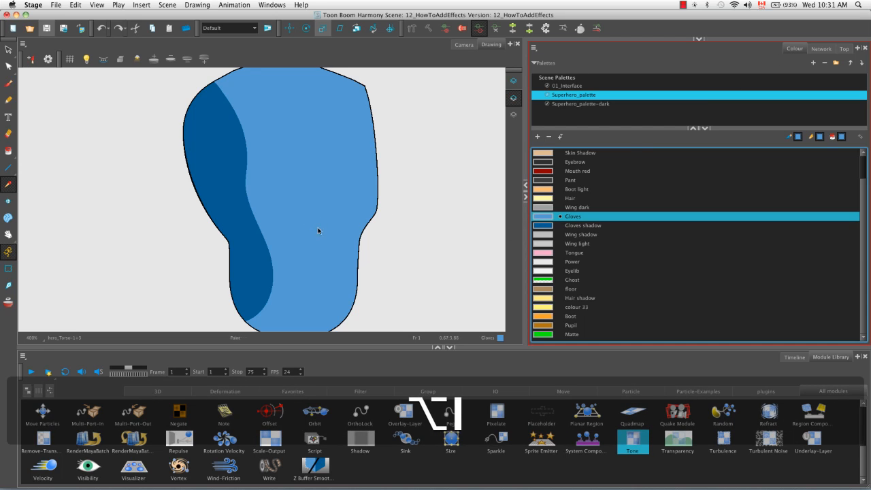
pyautogui.hotkey('alt', 'i')
pyautogui.click(251, 250)
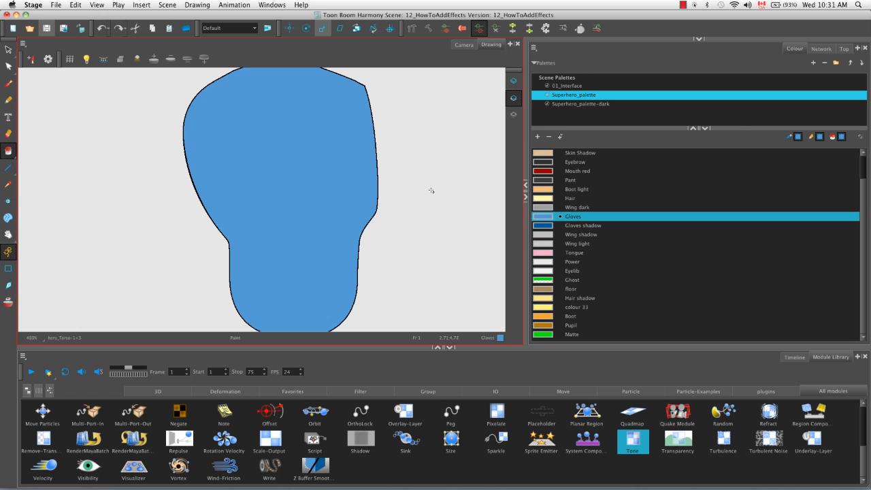
# - Insert the Tone module into hero_Torso's output cable and connect Torso_ToneMatte to the module's left matte port
pyautogui.click(821, 49)
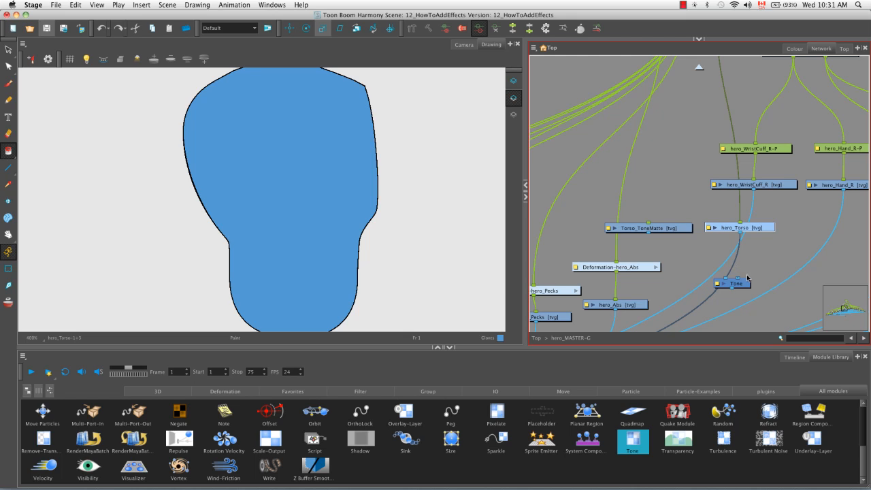
pyautogui.moveTo(745, 283); pyautogui.dragTo(736, 287)
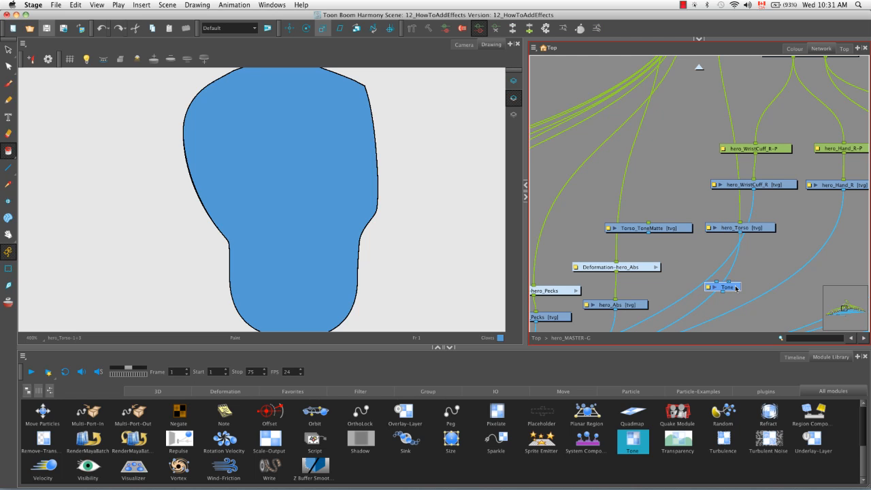
pyautogui.moveTo(735, 287); pyautogui.dragTo(735, 287)
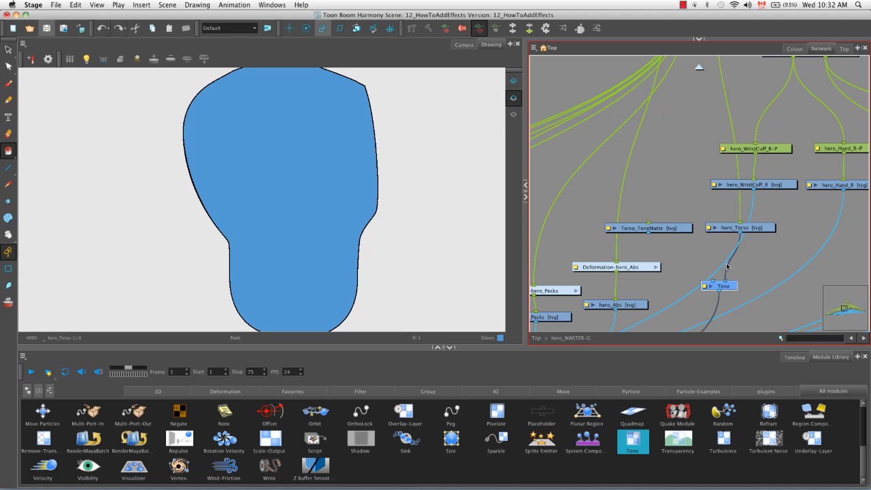
pyautogui.moveTo(747, 263); pyautogui.dragTo(789, 204)
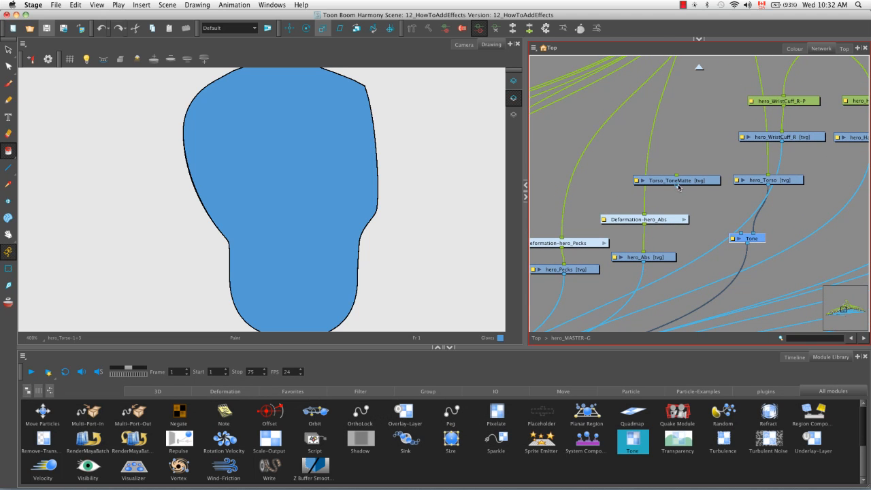
pyautogui.moveTo(718, 212); pyautogui.dragTo(740, 234)
# - Connect Torso_ToneMatte's input to the same Deformation-hero_TORSO output port that drives hero_Torso
pyautogui.moveTo(721, 139); pyautogui.dragTo(675, 282)
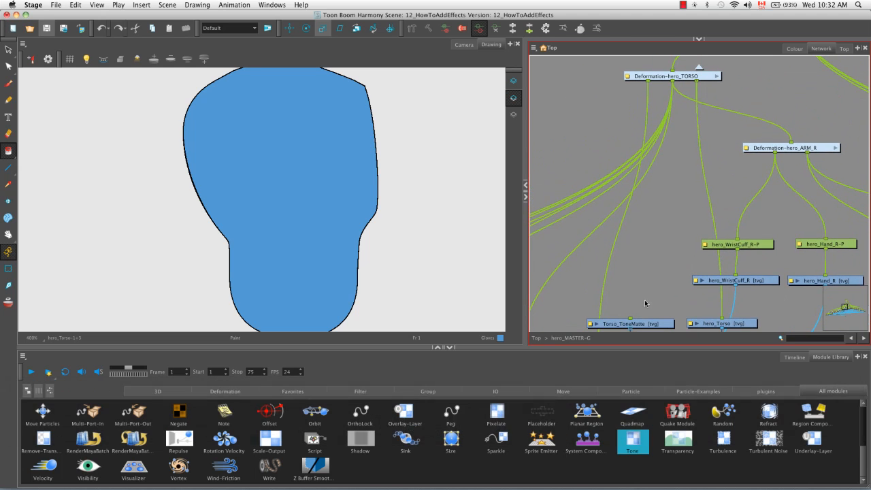
pyautogui.moveTo(630, 319); pyautogui.dragTo(685, 124)
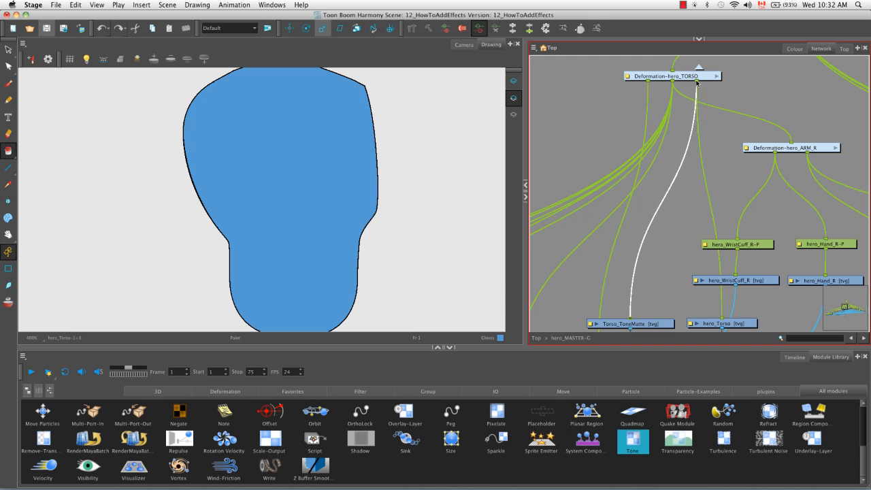
pyautogui.moveTo(696, 82); pyautogui.dragTo(697, 82)
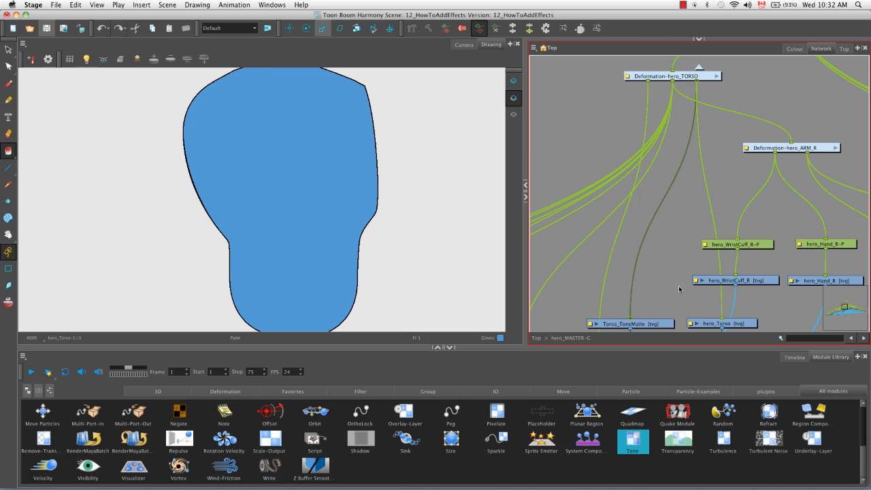
pyautogui.press('space')
pyautogui.moveTo(676, 307); pyautogui.dragTo(631, 233)
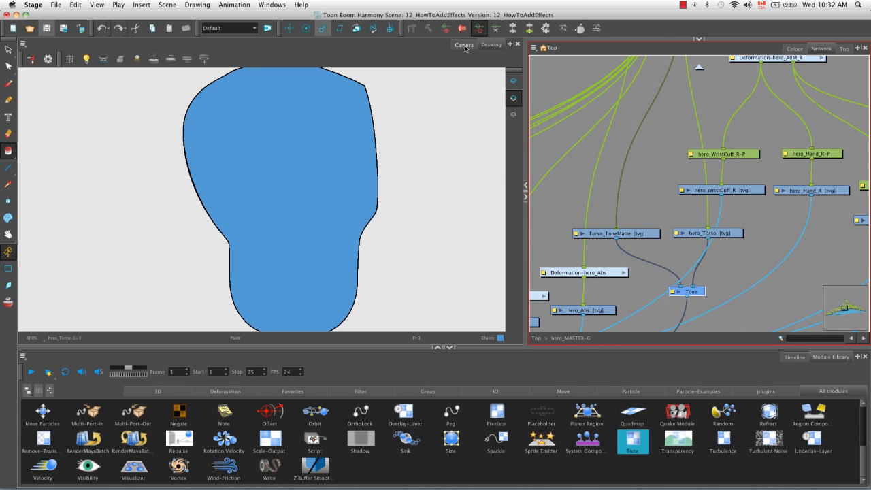
# - Show the scene in the Camera view and enlarge the superhero's torso to examine its shading
pyautogui.click(464, 45)
pyautogui.click(371, 155)
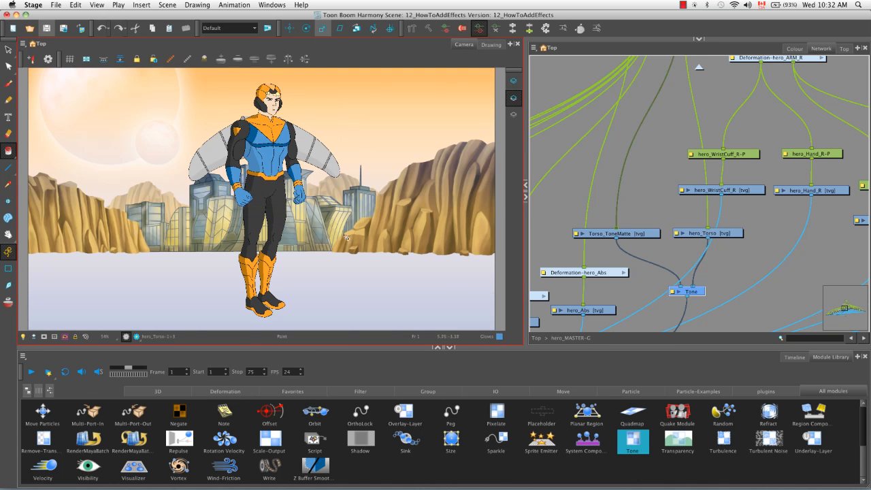
pyautogui.press('space')
pyautogui.moveTo(330, 148); pyautogui.dragTo(337, 180)
pyautogui.press('2')
pyautogui.press('2')
pyautogui.press('2')
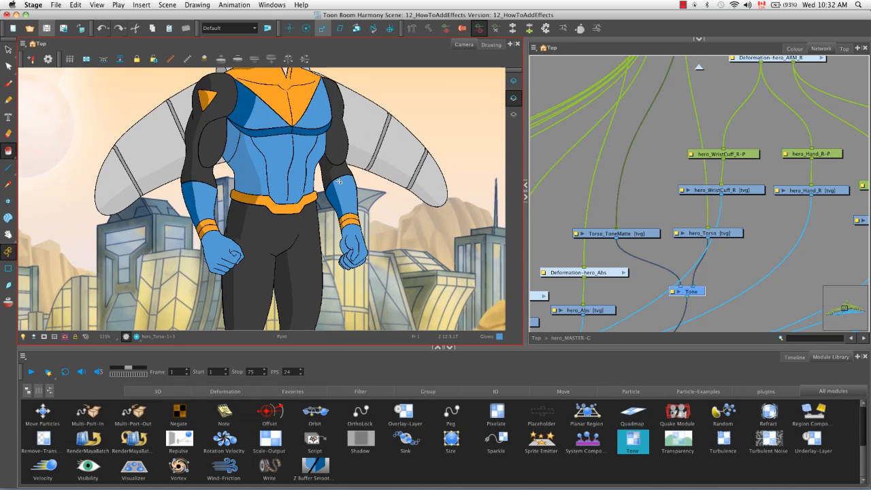
pyautogui.press('2')
pyautogui.press('2')
pyautogui.press('2')
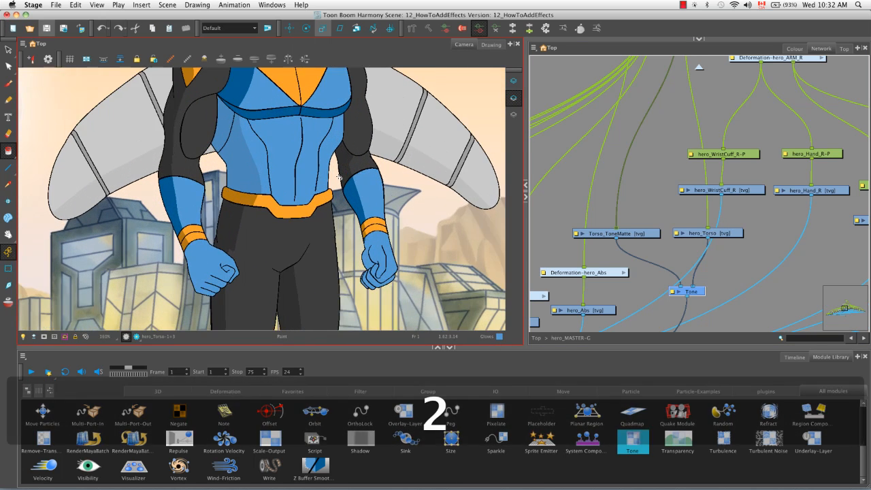
# - Open the Tone module's properties and place the dialog clear of the enlarged superhero torso, keeping the blur type Radial
pyautogui.press('space')
pyautogui.moveTo(325, 158); pyautogui.dragTo(307, 275)
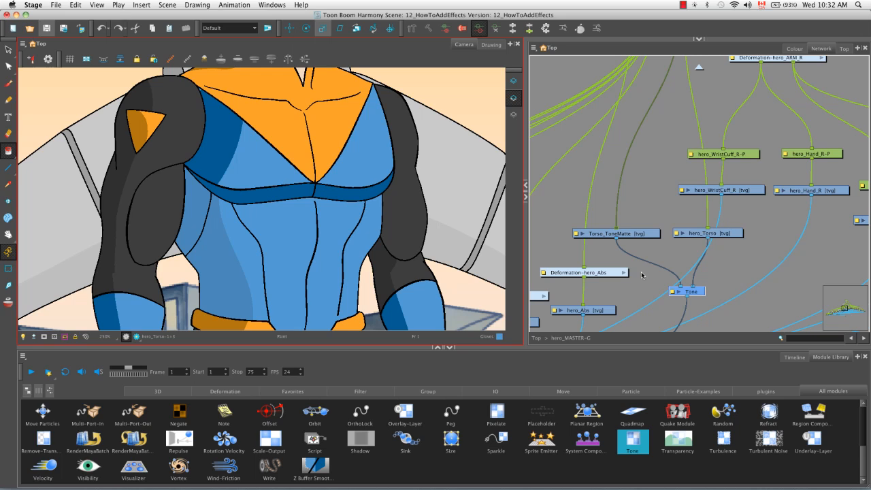
pyautogui.click(672, 292)
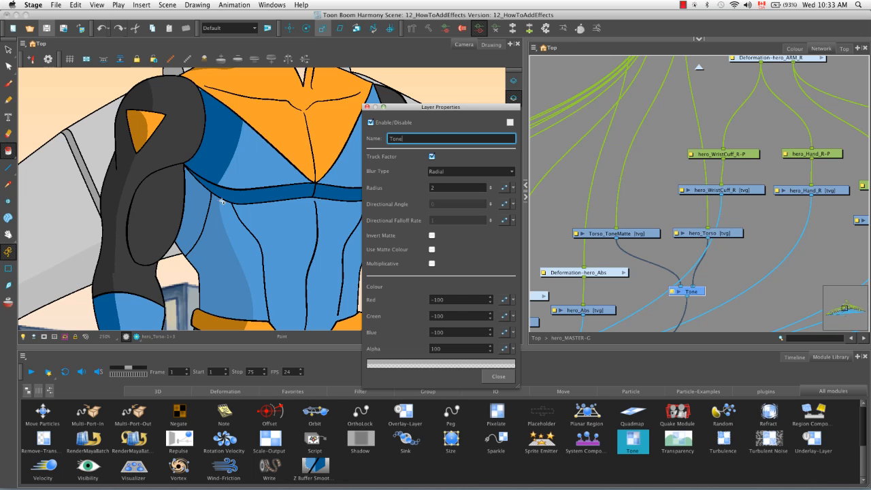
pyautogui.click(512, 173)
pyautogui.click(513, 171)
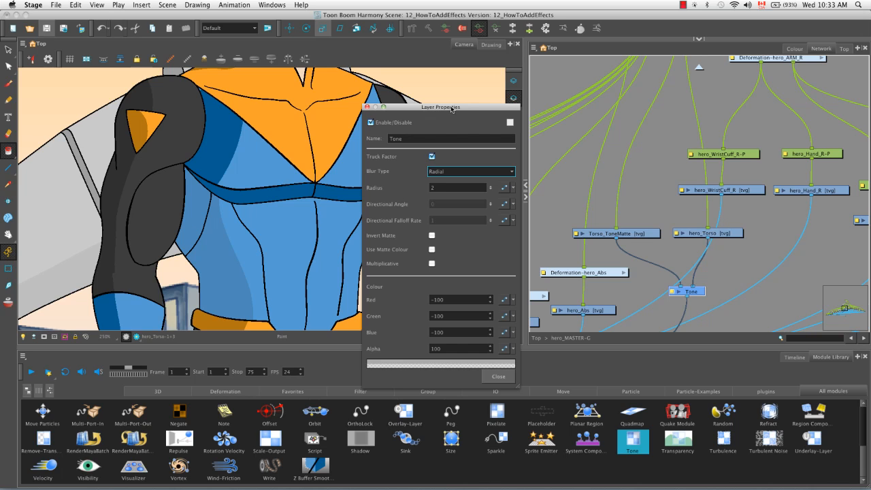
pyautogui.moveTo(450, 107); pyautogui.dragTo(630, 64)
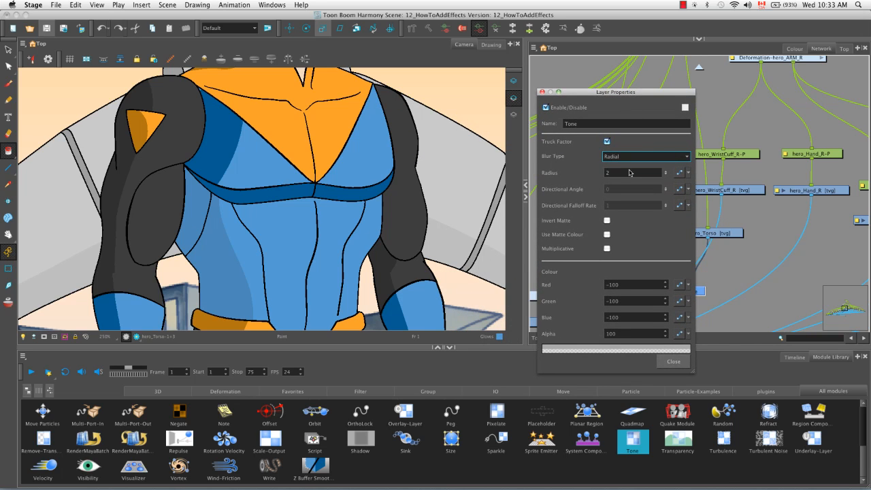
# - Switch the Camera view to Render View and set the Tone module's blur radius to 5
pyautogui.click(136, 338)
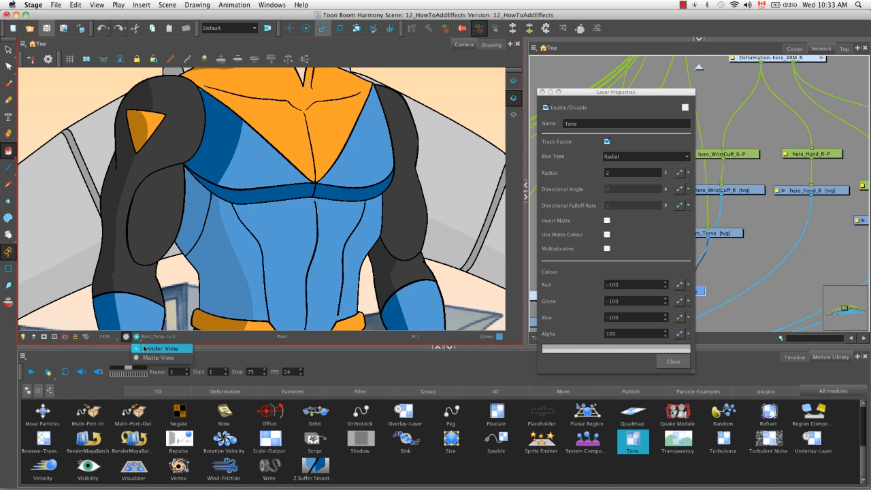
pyautogui.click(147, 348)
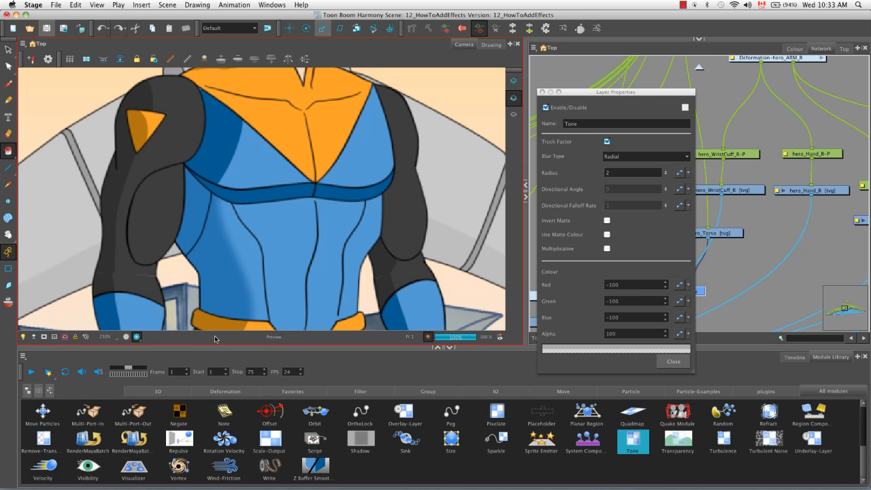
pyautogui.click(138, 338)
pyautogui.click(607, 172)
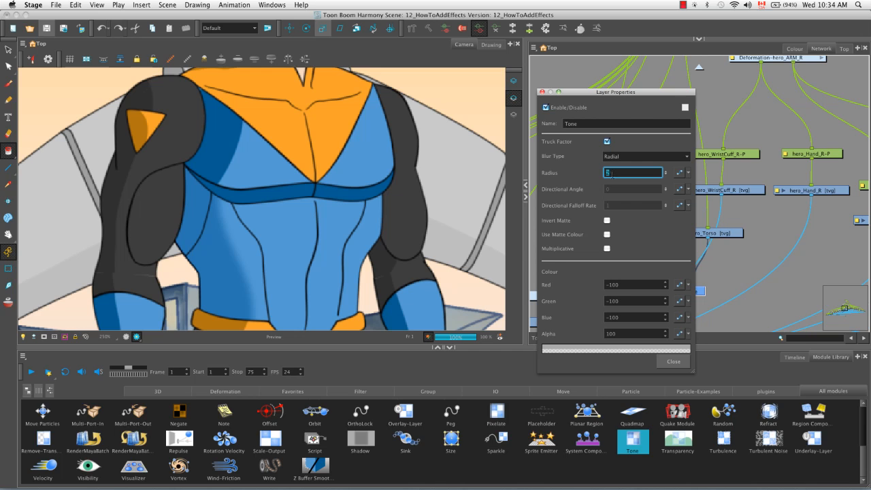
pyautogui.write('5')
pyautogui.press('Return')
# - Try the Tone module's Invert Matte, Use Matte Colour and Multiplicative options one at a time, switching each off again
pyautogui.click(606, 220)
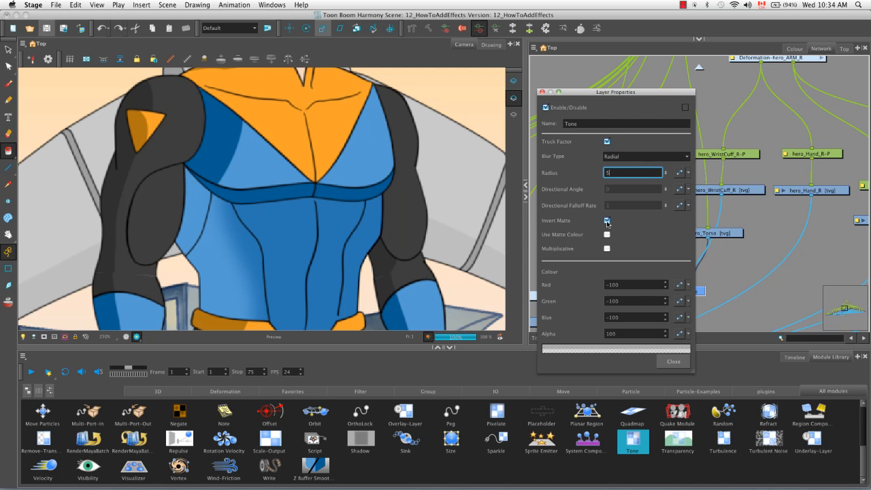
pyautogui.click(606, 221)
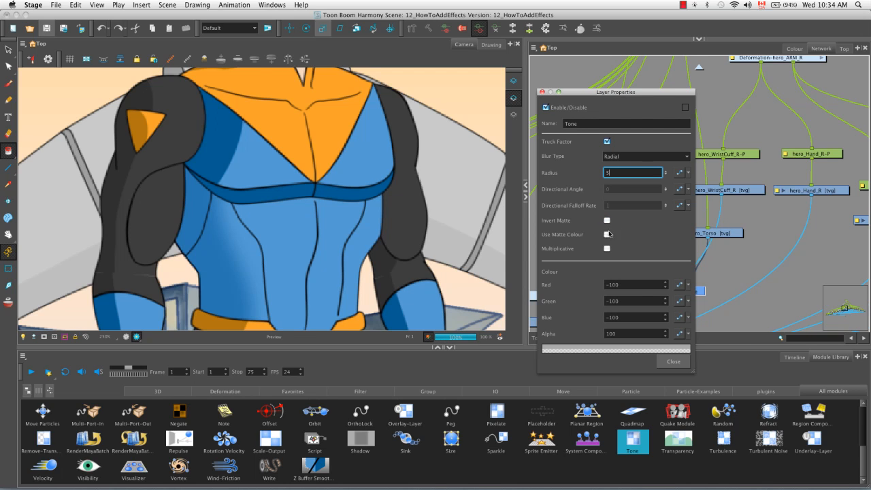
pyautogui.click(607, 234)
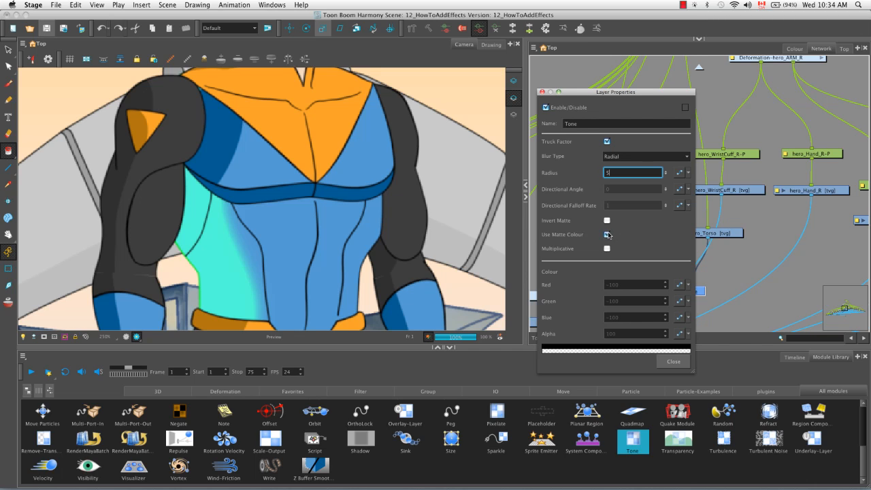
pyautogui.click(606, 234)
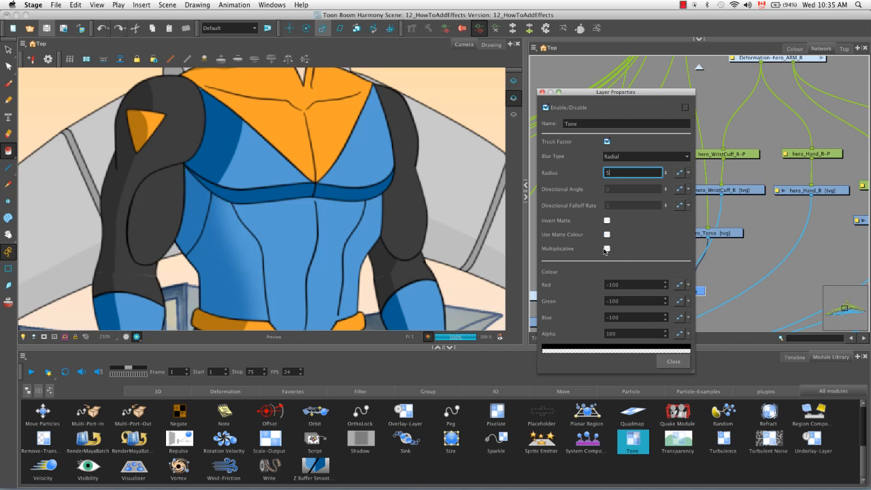
pyautogui.click(607, 248)
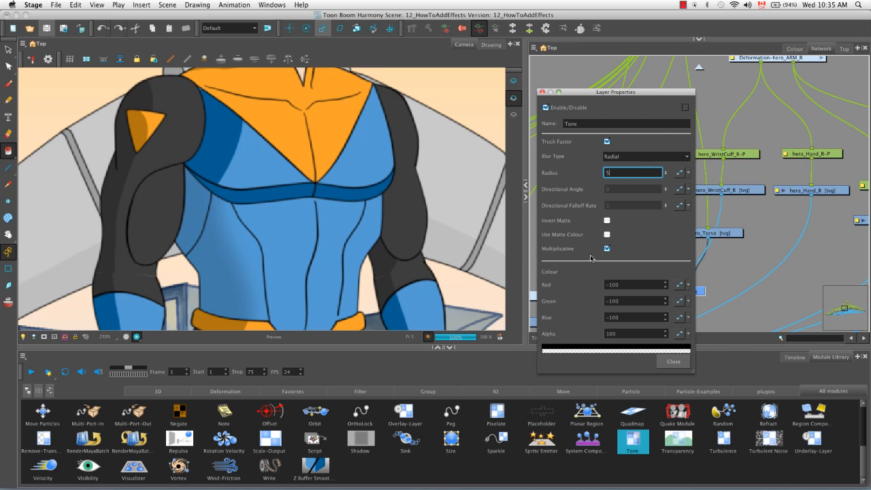
pyautogui.click(607, 248)
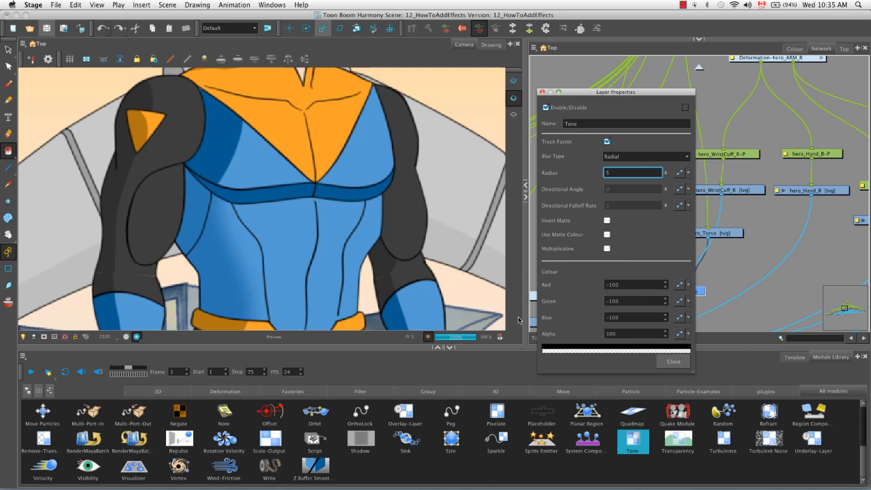
# - Set the Tone colour to a neutral grey with red, green and blue at -127 and alpha 109, then close the properties
pyautogui.doubleClick(573, 350)
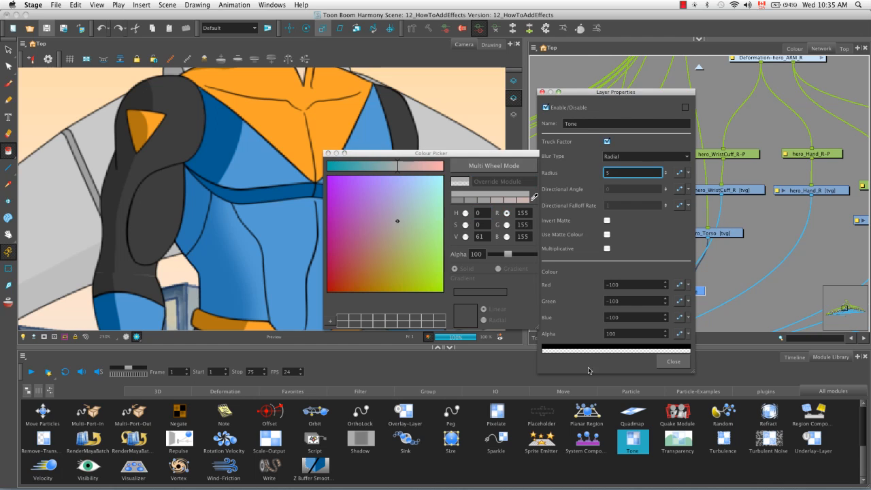
pyautogui.moveTo(507, 254)
pyautogui.mouseDown()
pyautogui.moveTo(547, 251)
pyautogui.moveTo(510, 255)
pyautogui.mouseUp()
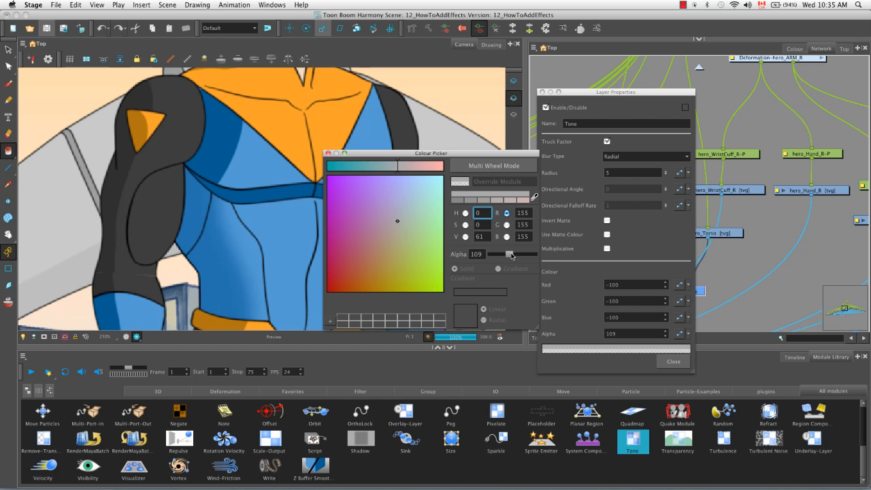
pyautogui.click(465, 212)
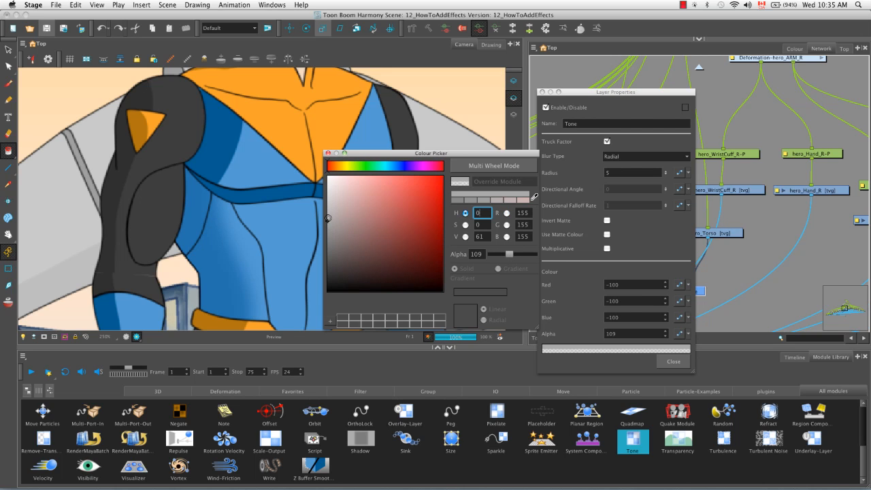
pyautogui.click(410, 210)
pyautogui.moveTo(407, 210); pyautogui.dragTo(412, 208)
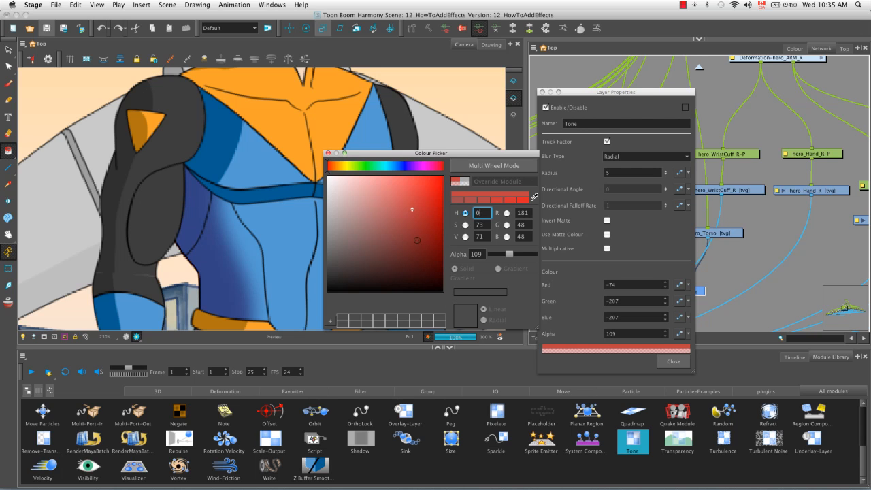
pyautogui.moveTo(413, 211); pyautogui.dragTo(323, 232)
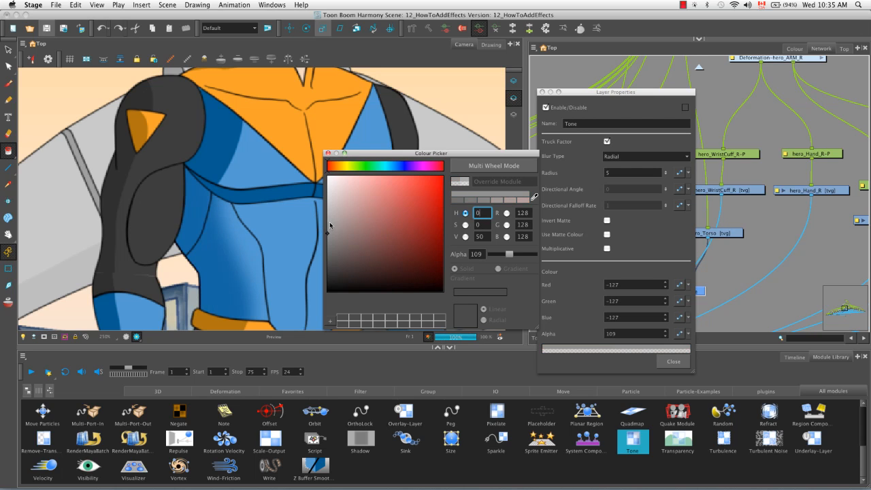
pyautogui.click(327, 153)
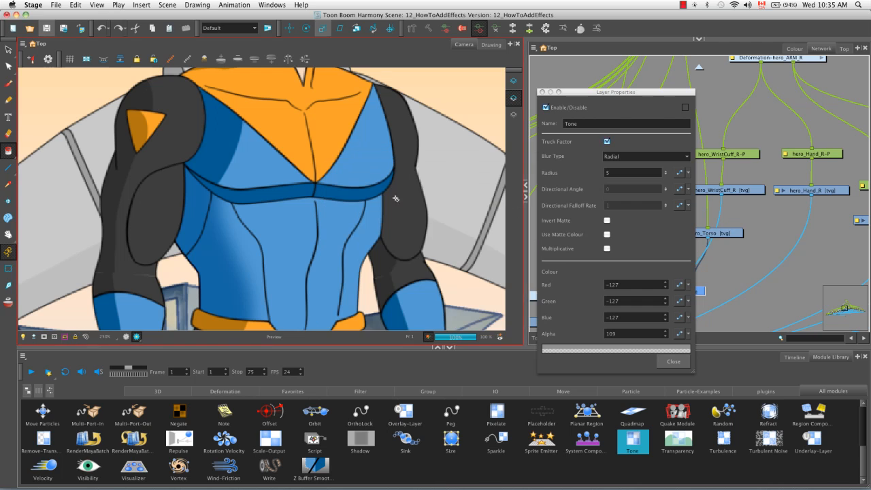
pyautogui.click(673, 361)
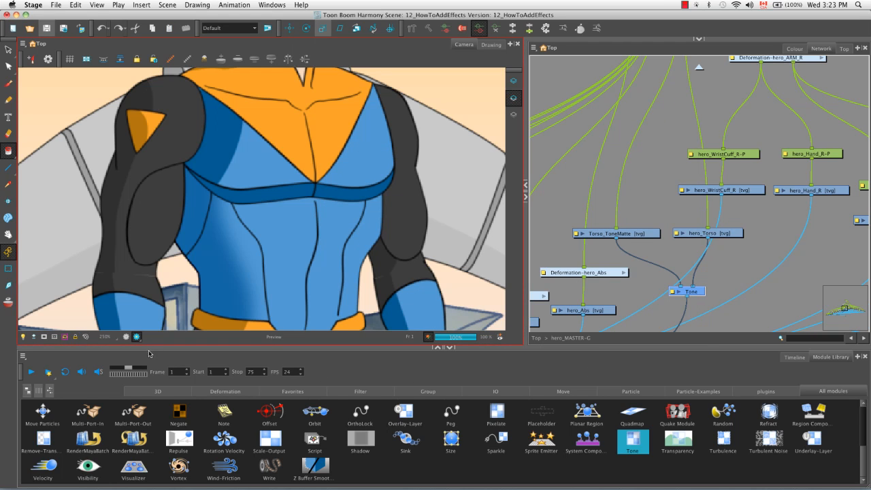
# - Return the Camera view to OpenGL mode and compare the Torso_ToneMatte and hero_Torso drawing thumbnails in the network
pyautogui.click(125, 337)
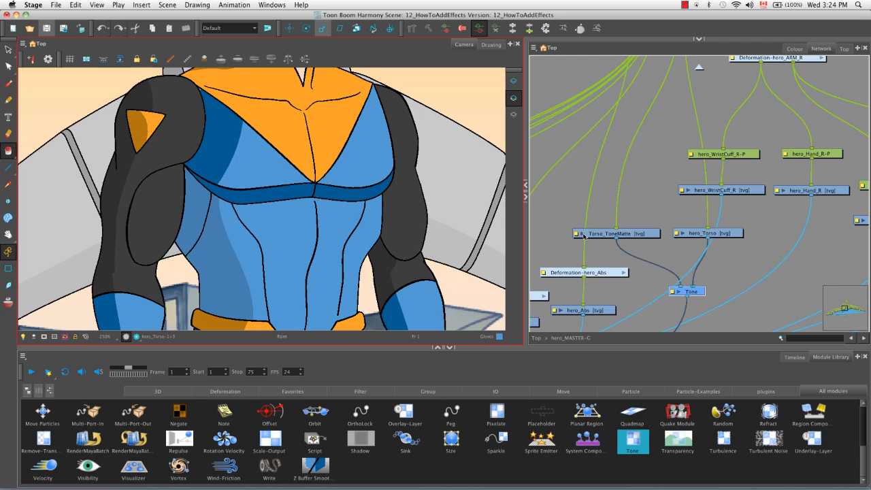
pyautogui.click(585, 234)
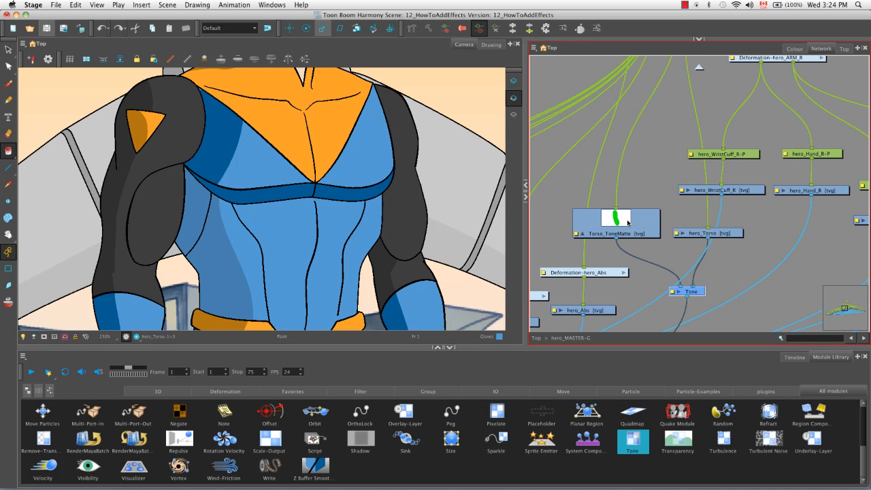
pyautogui.click(683, 234)
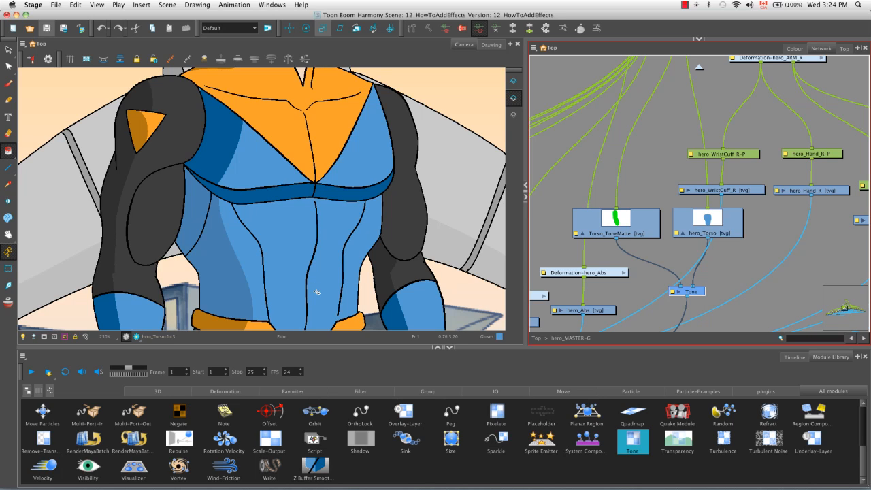
pyautogui.click(201, 313)
pyautogui.click(682, 233)
pyautogui.click(582, 234)
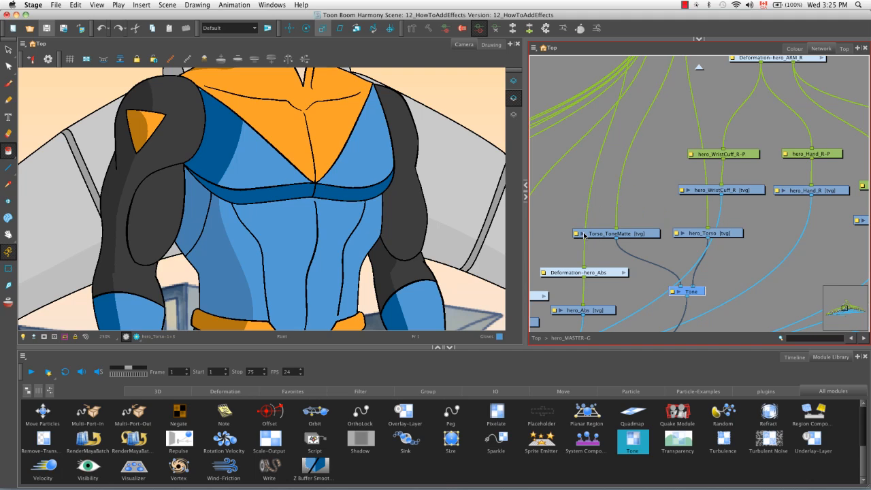
# - Locate the Torso_ToneMatte layer in the Timeline and extend its drawing exposure to frame 75
pyautogui.press('b')
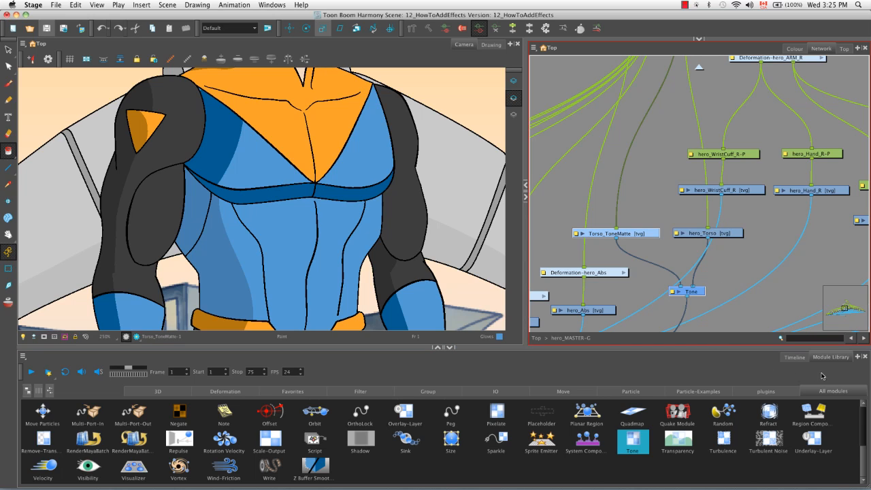
pyautogui.click(795, 357)
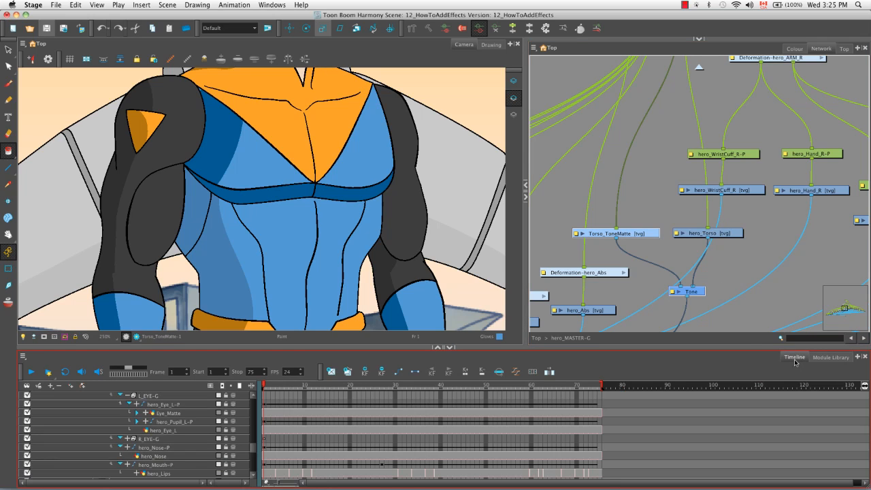
pyautogui.click(622, 235)
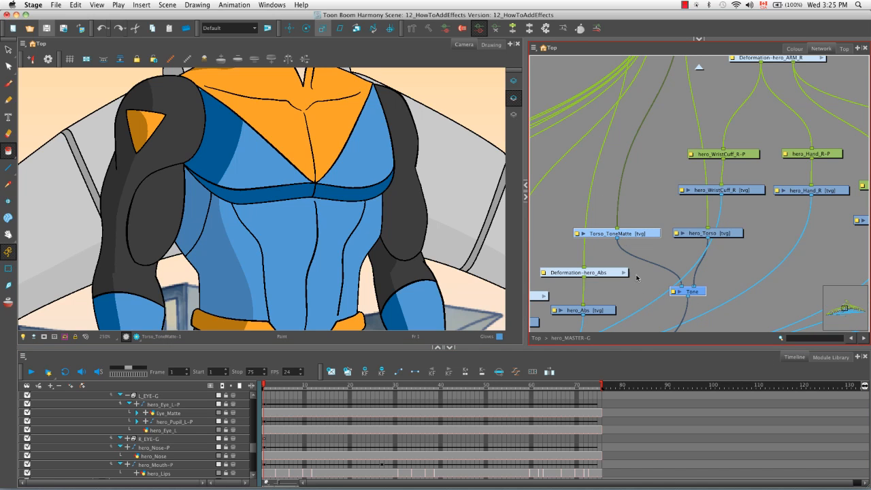
pyautogui.click(649, 361)
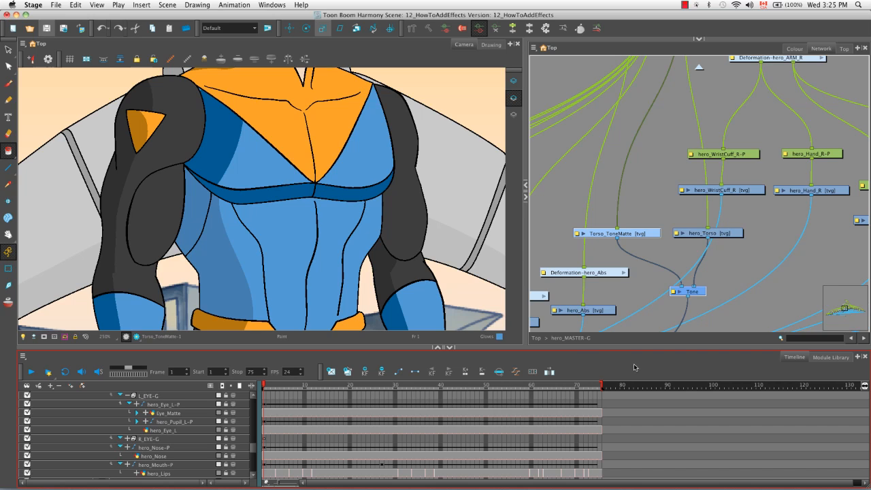
pyautogui.click(500, 372)
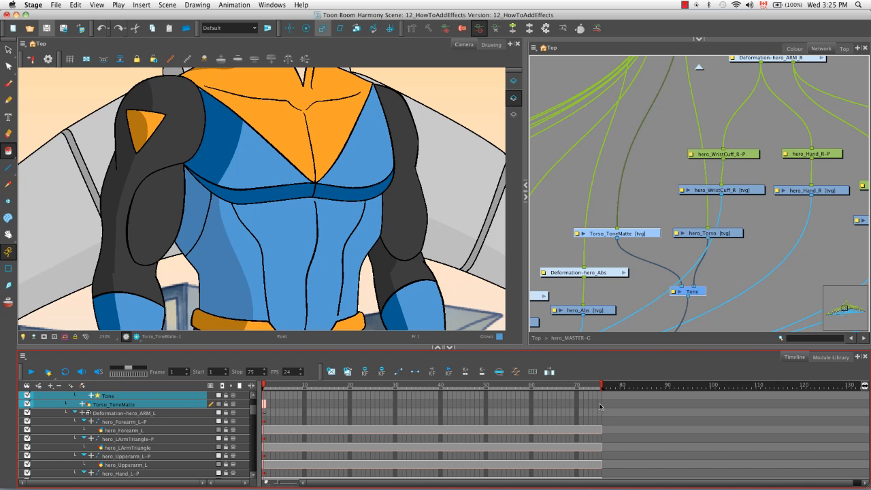
pyautogui.click(600, 406)
pyautogui.rightClick(601, 404)
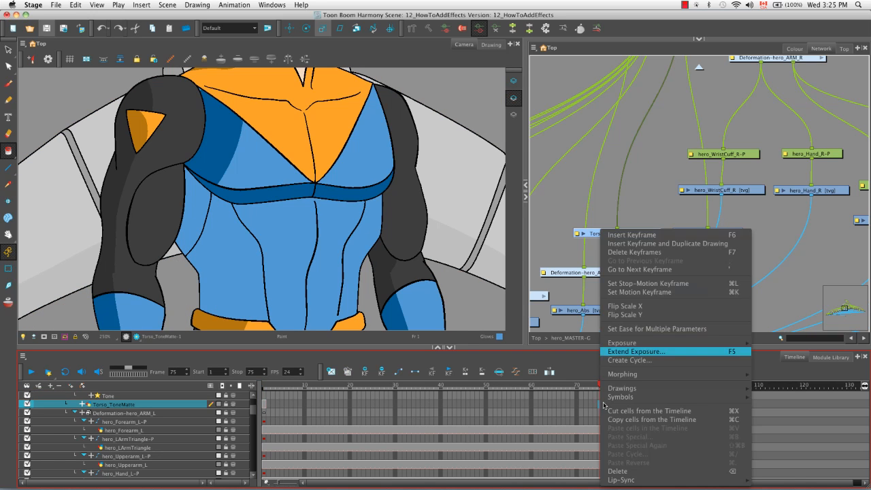
pyautogui.click(626, 351)
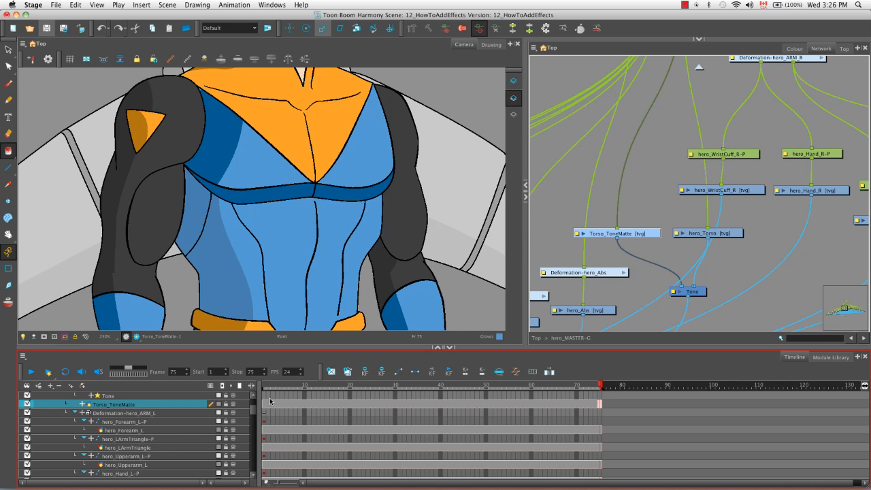
# - Expand the Tone layer's parameters in the Timeline and add keyframes at frames 1 and 50
pyautogui.click(157, 397)
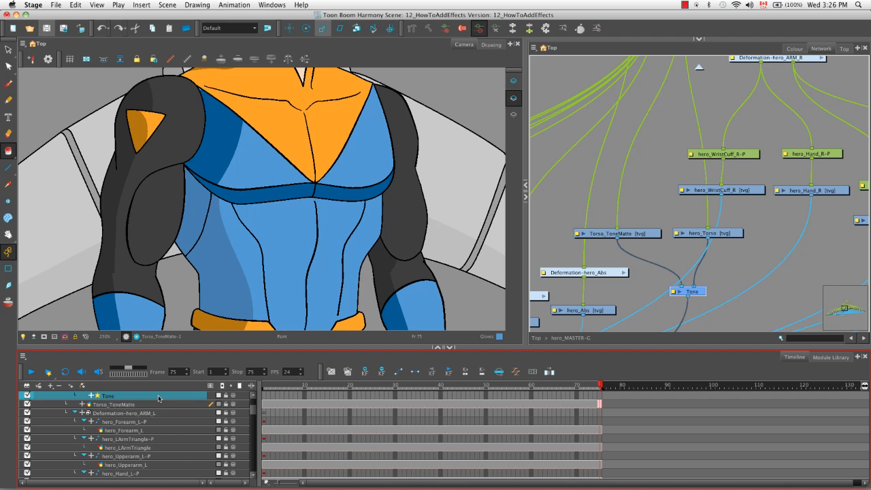
pyautogui.click(264, 386)
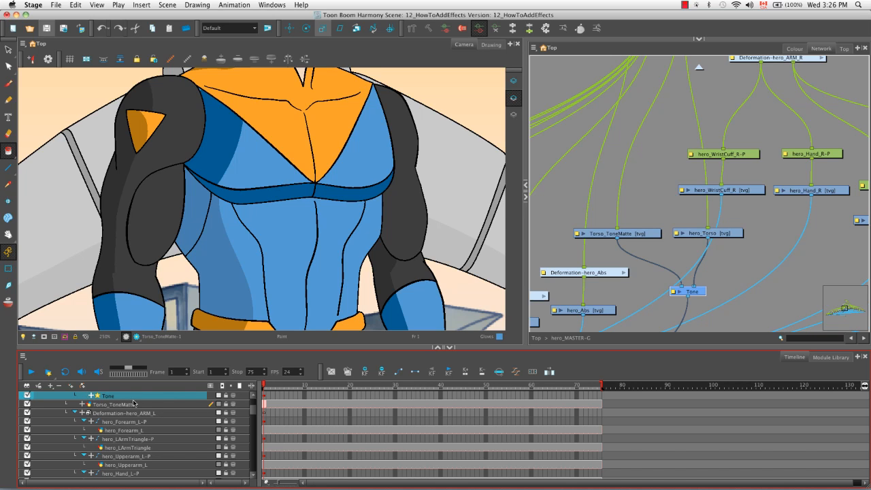
pyautogui.click(91, 396)
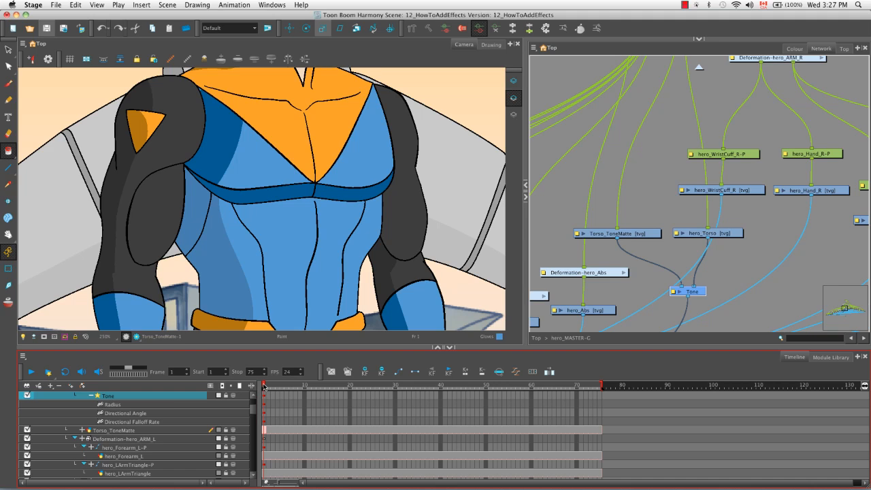
pyautogui.click(317, 385)
pyautogui.moveTo(317, 385); pyautogui.dragTo(487, 390)
pyautogui.click(365, 371)
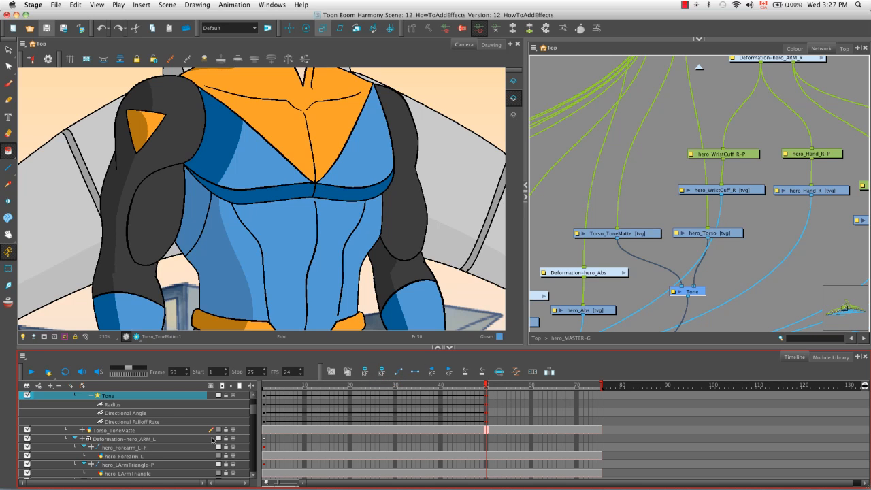
# - Open the Tone effect's Alpha function curve and pull out the easing handles of its frame 50 and frame 1 keyframes
pyautogui.doubleClick(169, 403)
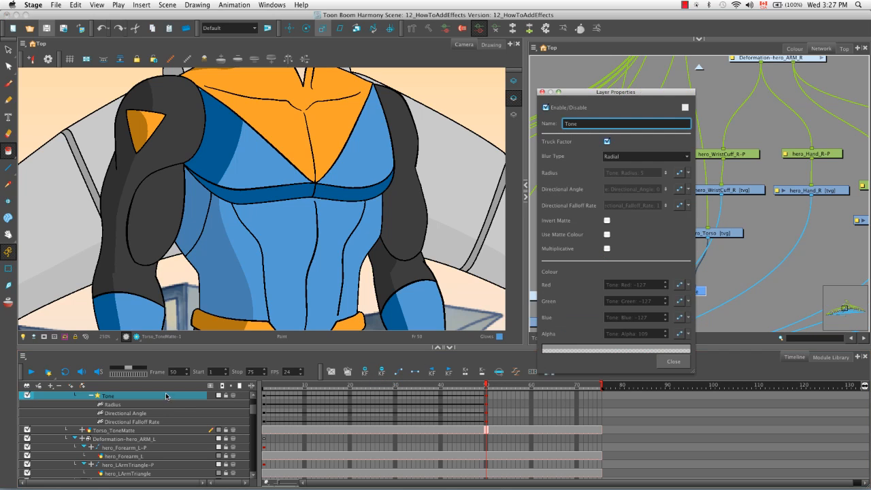
pyautogui.click(678, 338)
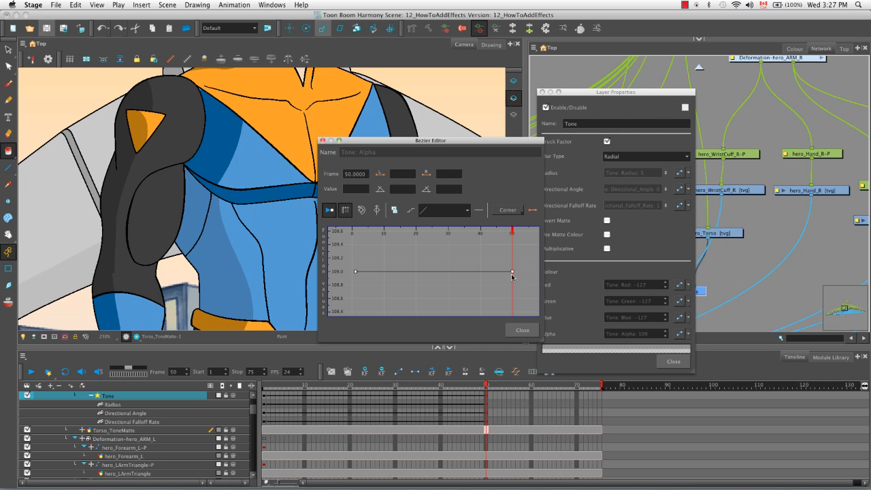
pyautogui.moveTo(512, 274); pyautogui.dragTo(441, 242)
pyautogui.moveTo(355, 271); pyautogui.dragTo(393, 253)
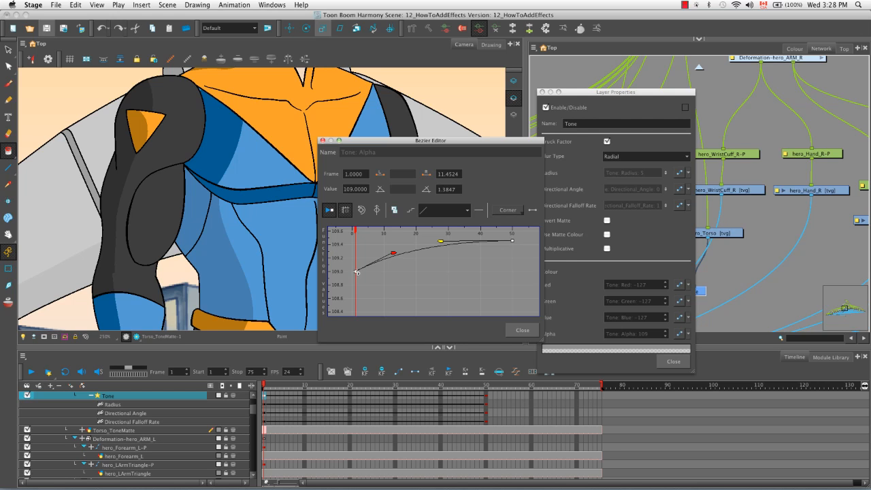
# - Set the Tone Alpha keyframe at frame 1 to 0, steepen its outgoing easing handle, and close the curve editor
pyautogui.moveTo(355, 272); pyautogui.dragTo(353, 327)
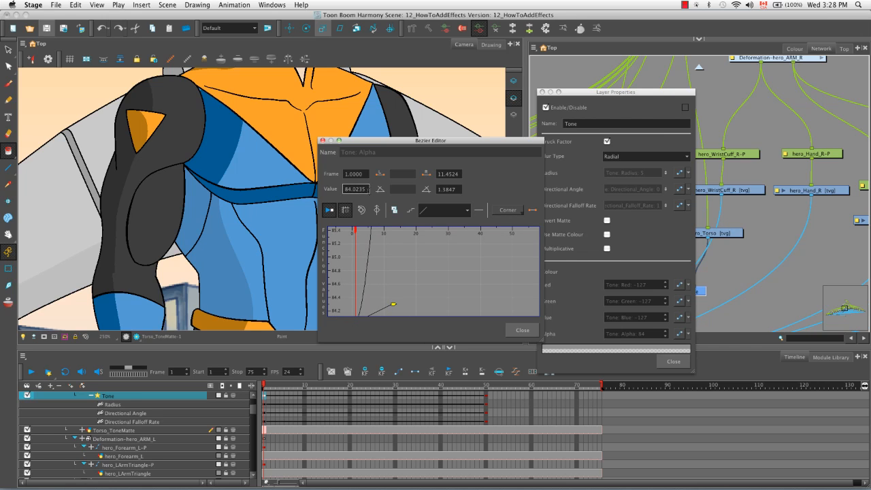
pyautogui.doubleClick(354, 189)
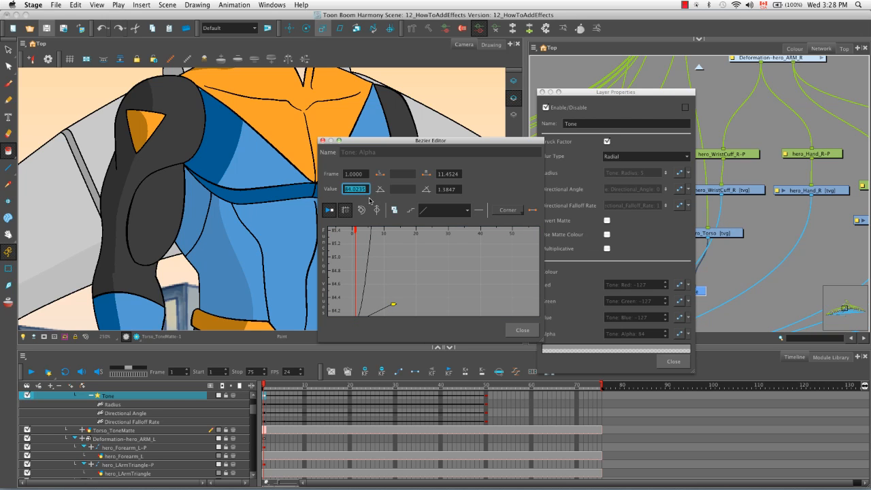
pyautogui.write('0')
pyautogui.press('Return')
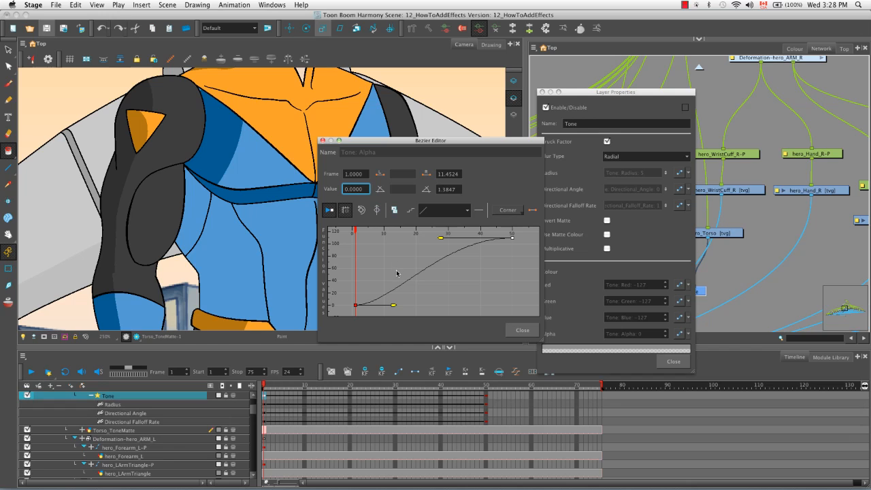
pyautogui.moveTo(393, 305); pyautogui.dragTo(389, 278)
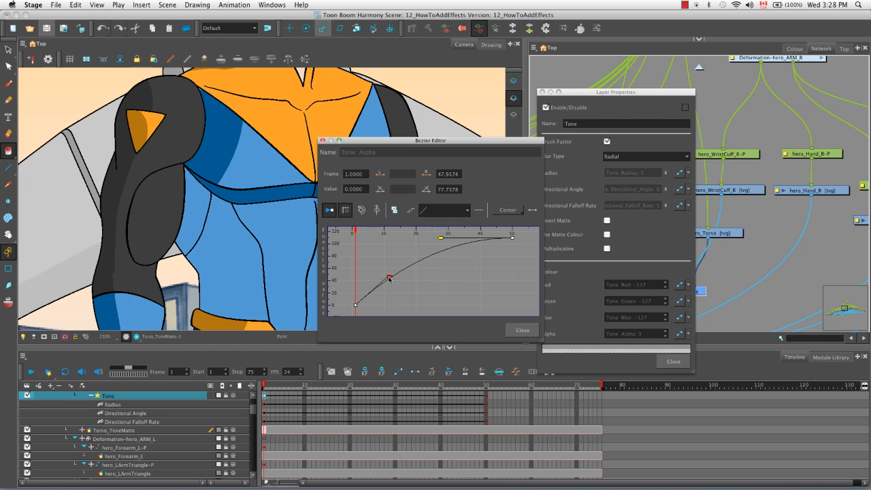
pyautogui.moveTo(389, 277); pyautogui.dragTo(382, 268)
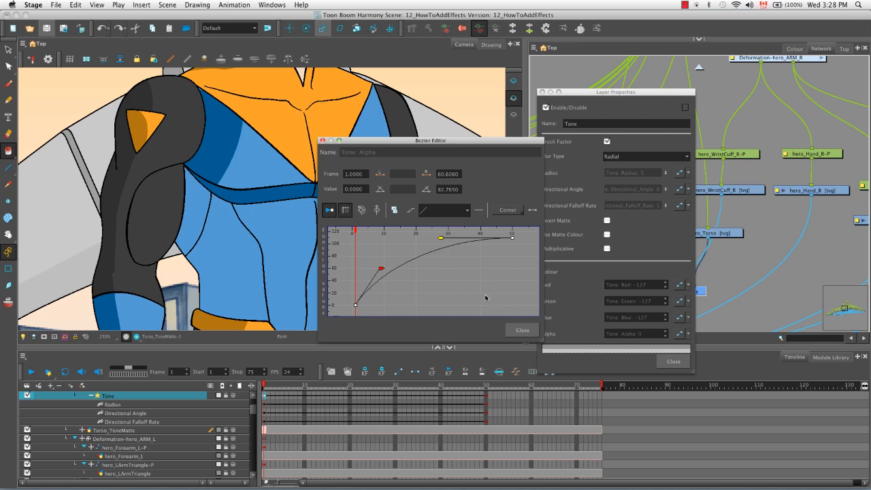
pyautogui.click(521, 331)
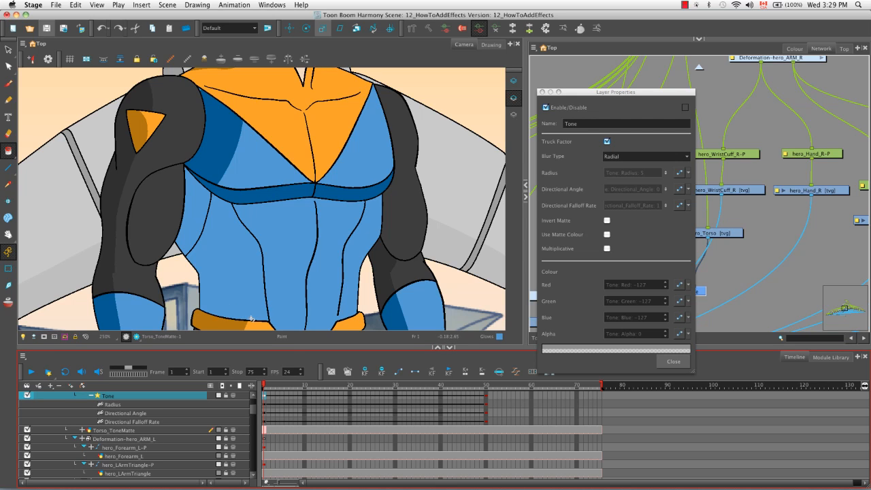
# - Scrub the Timeline from frame 1 to frame 50 to preview the animated torso tone, then close the Tone properties
pyautogui.moveTo(264, 386); pyautogui.dragTo(482, 397)
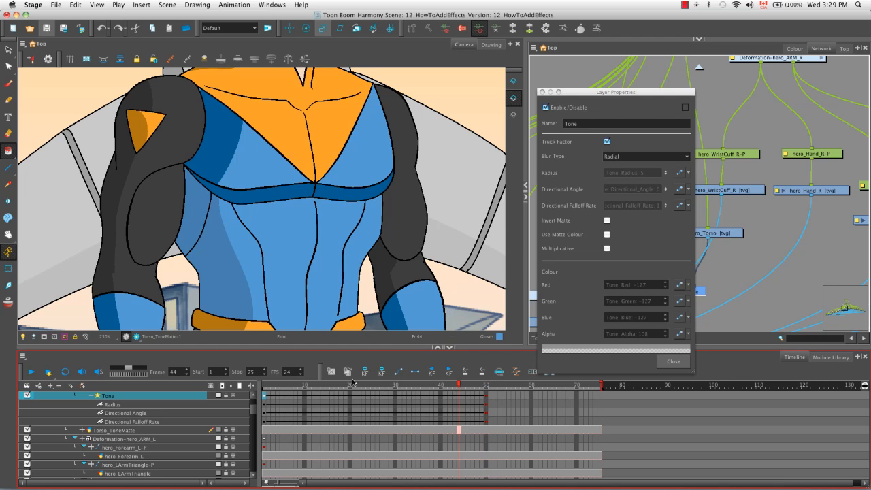
pyautogui.click(282, 385)
pyautogui.click(264, 386)
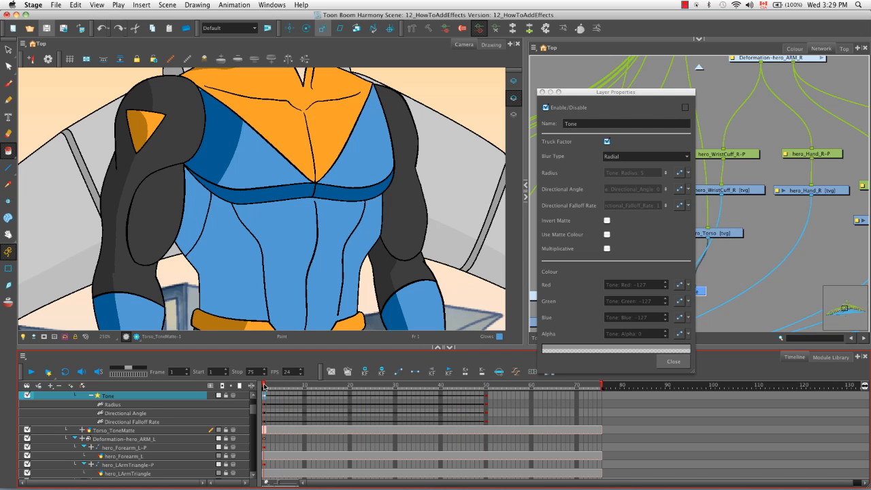
pyautogui.moveTo(263, 386); pyautogui.dragTo(461, 396)
pyautogui.moveTo(482, 395)
pyautogui.mouseDown()
pyautogui.moveTo(266, 394)
pyautogui.moveTo(486, 402)
pyautogui.mouseUp()
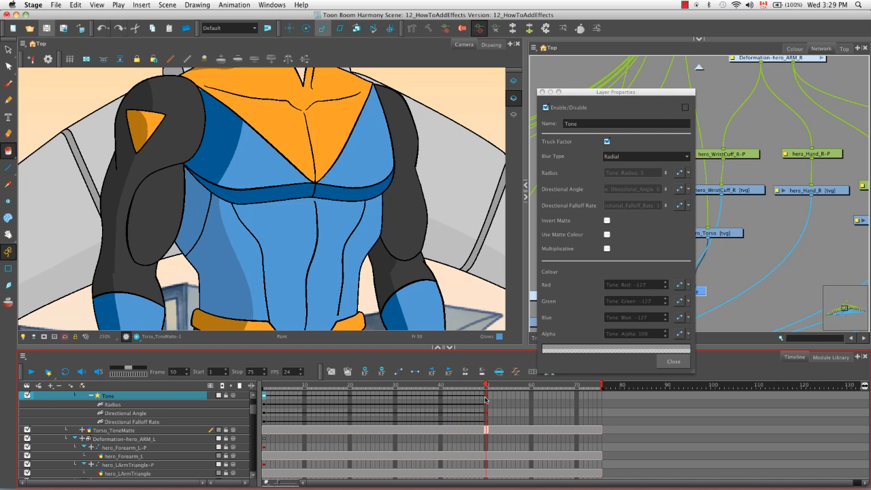
pyautogui.click(673, 362)
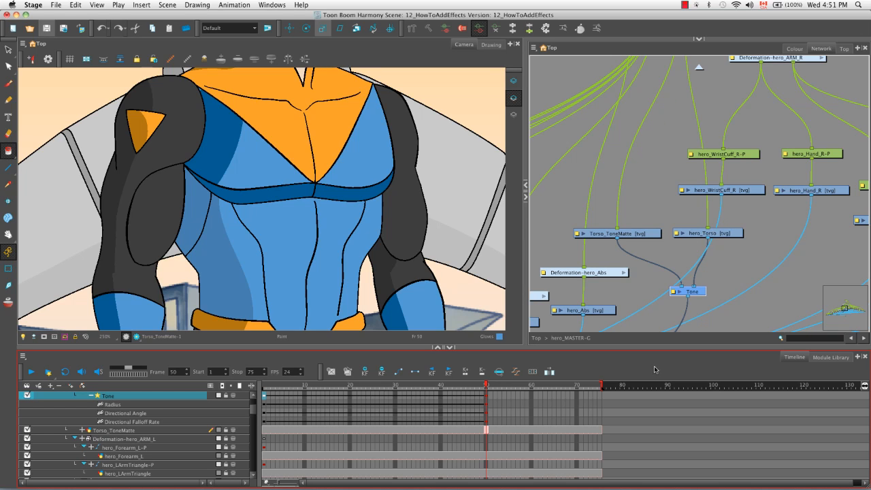
# - Return to the top-level network and insert a Colour-Override module between hero_MASTER-G and the Composite
pyautogui.click(541, 340)
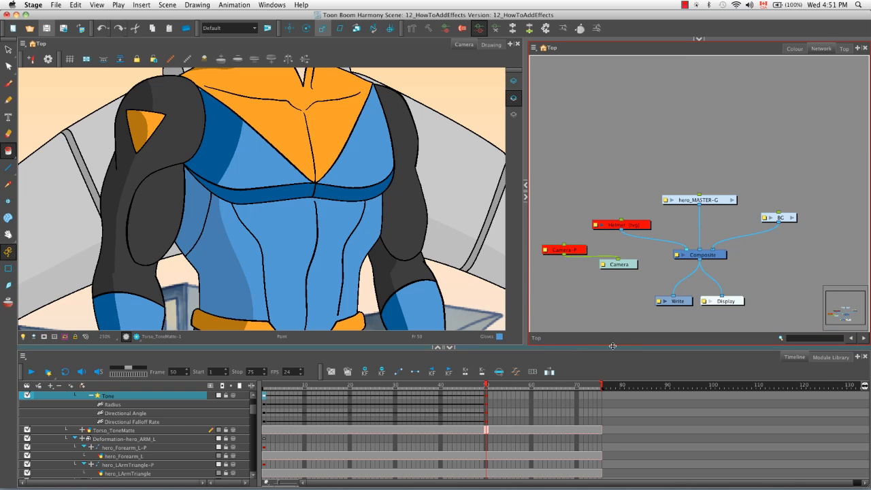
pyautogui.click(830, 358)
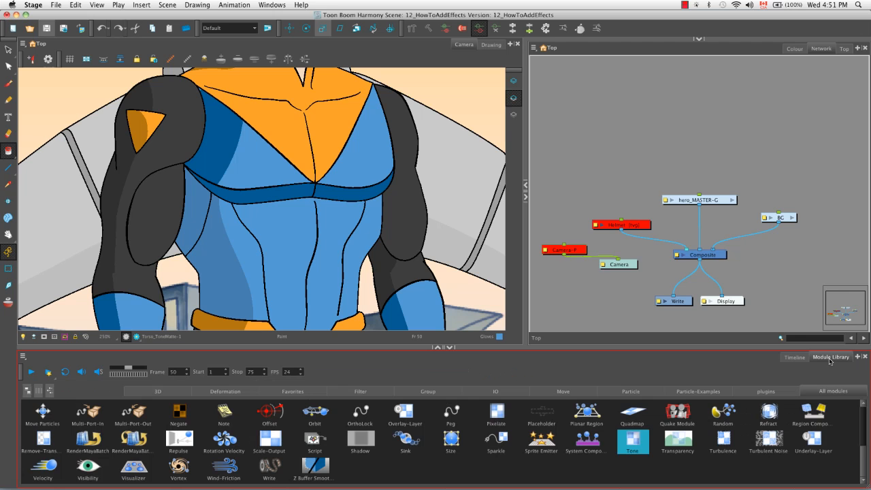
pyautogui.scroll(5, 865, 454)
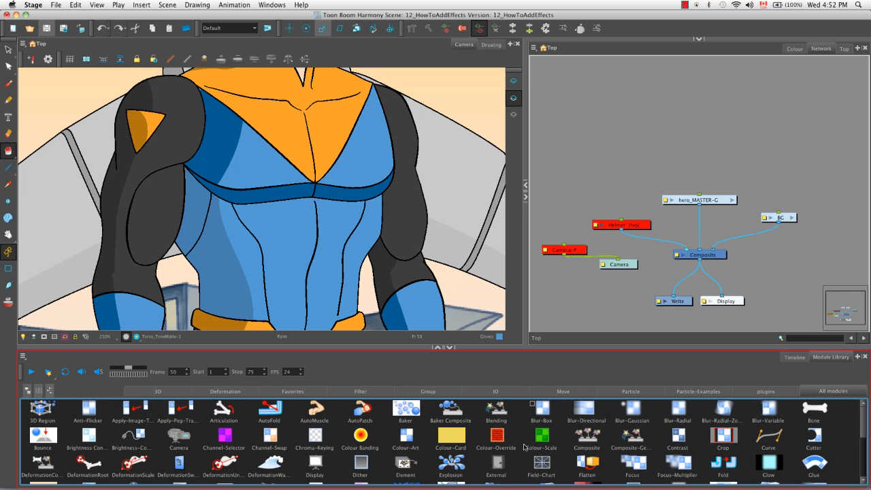
pyautogui.click(497, 437)
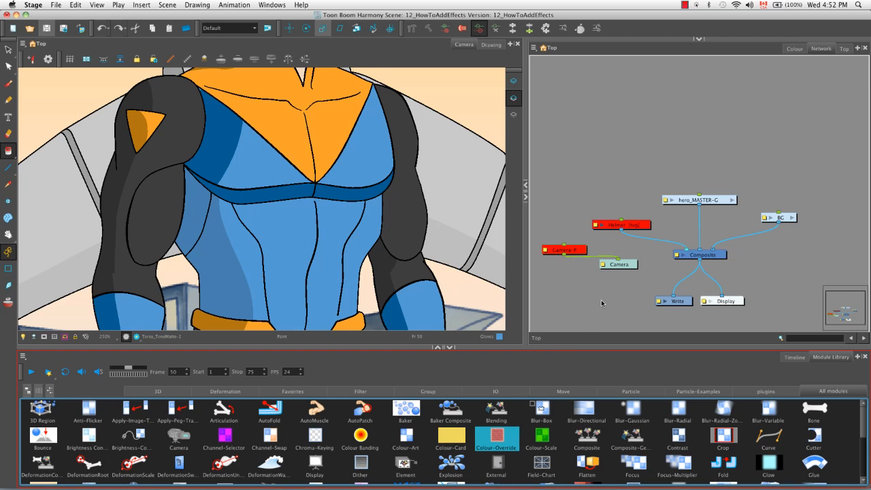
pyautogui.moveTo(601, 304); pyautogui.dragTo(602, 306)
pyautogui.moveTo(712, 199); pyautogui.dragTo(708, 126)
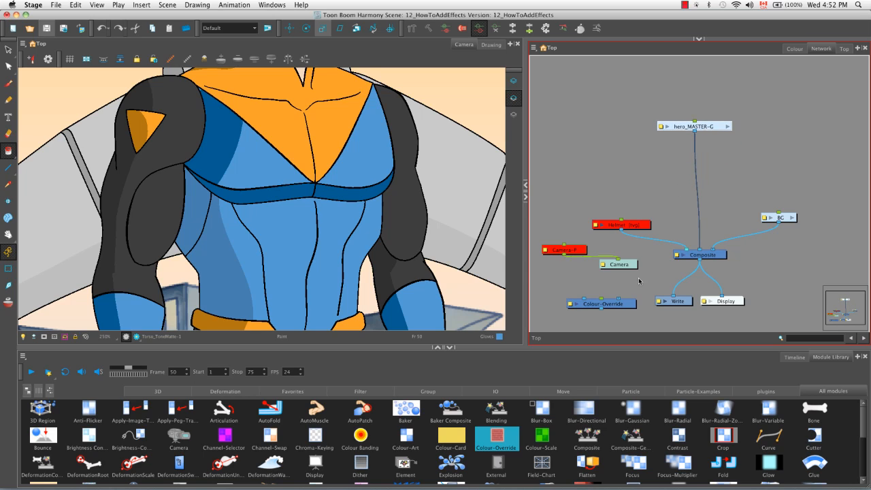
pyautogui.moveTo(621, 307); pyautogui.dragTo(695, 178)
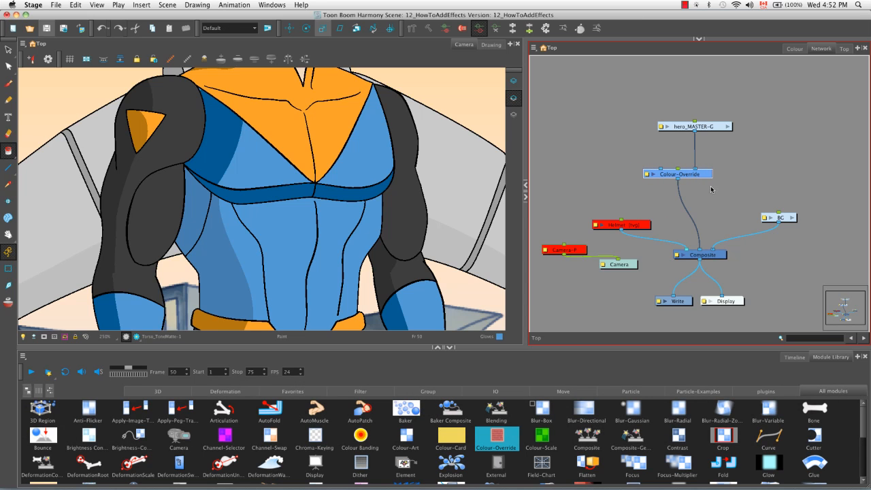
# - Go back to frame 1, reset the Camera view to show the whole superhero, and open the Colour-Override properties
pyautogui.click(791, 359)
pyautogui.click(787, 361)
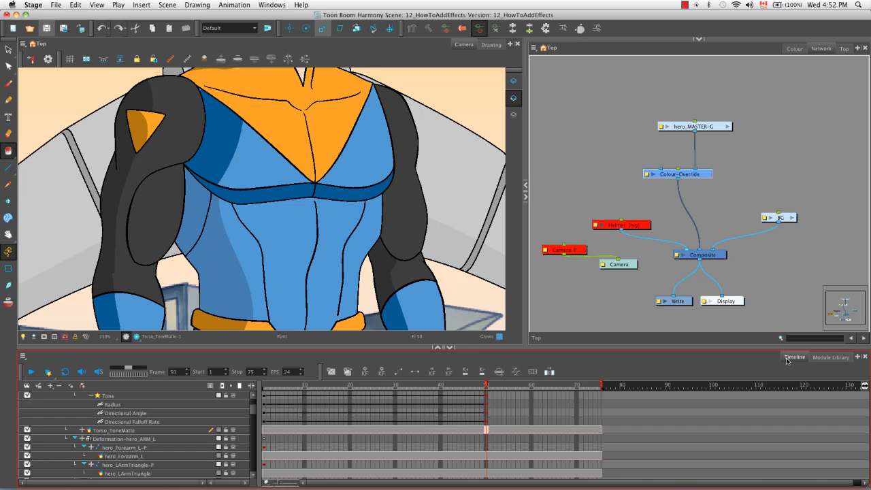
pyautogui.hotkey('shift', ',')
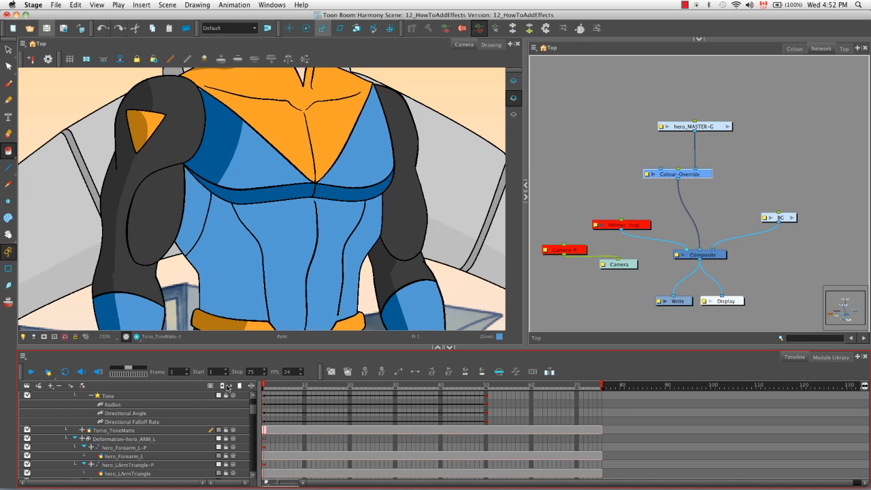
pyautogui.click(317, 338)
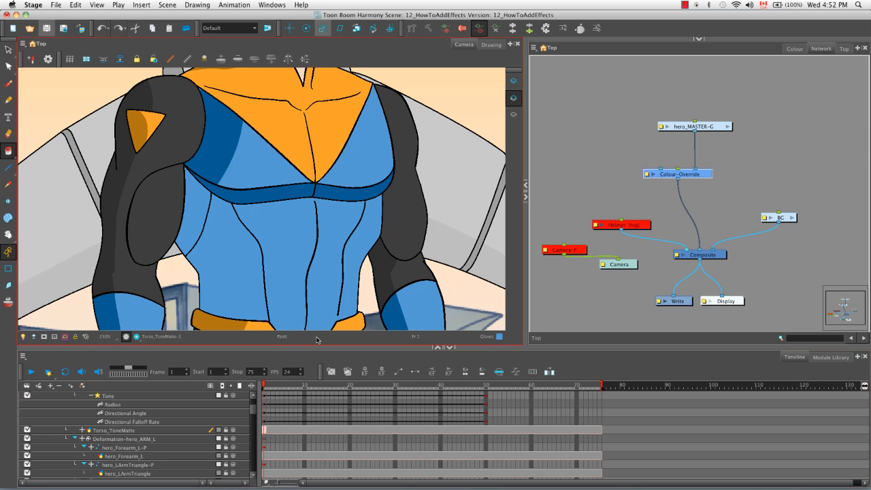
pyautogui.hotkey('shift', 'm')
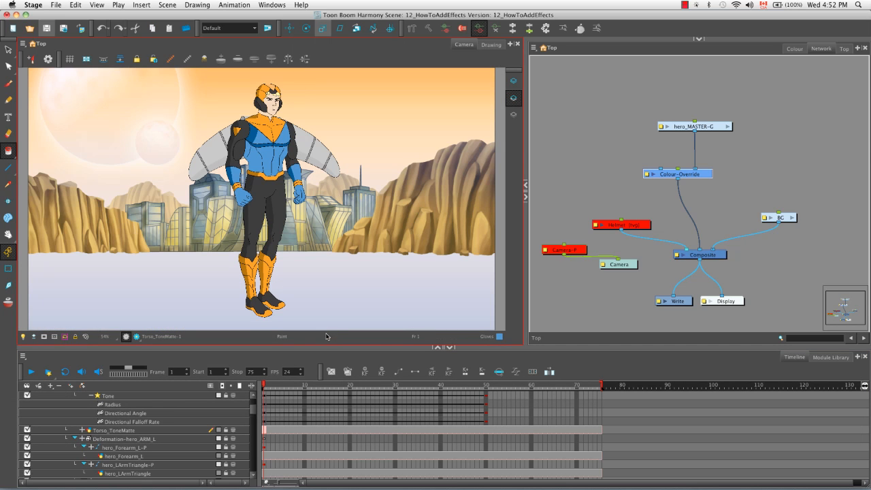
pyautogui.doubleClick(646, 175)
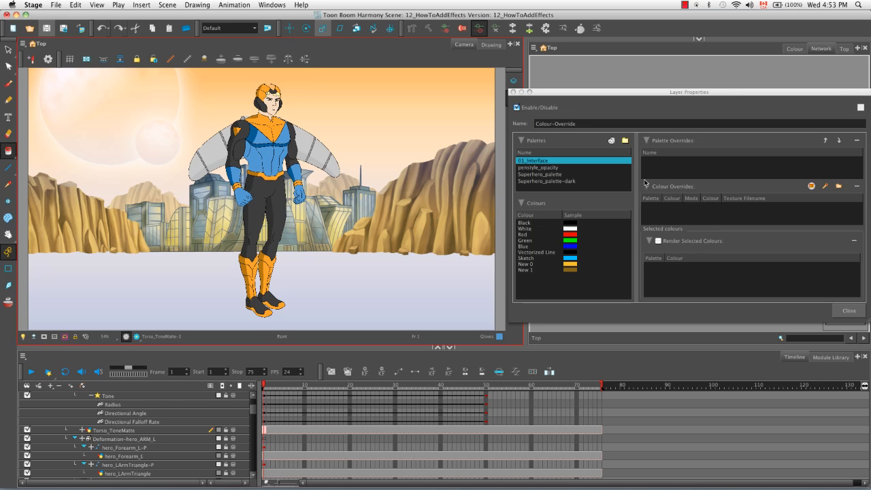
pyautogui.moveTo(704, 95); pyautogui.dragTo(472, 133)
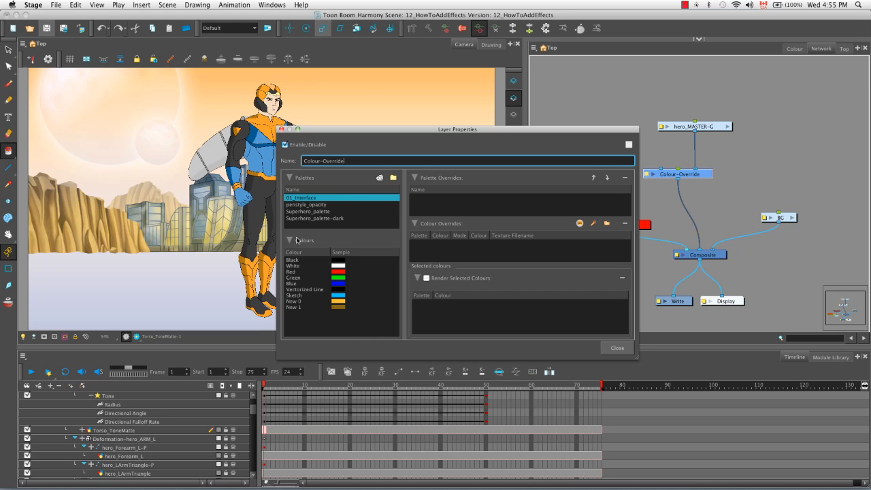
# - Compare the colours in Superhero_palette and Superhero_palette-dark within the Colour-Override properties
pyautogui.click(286, 211)
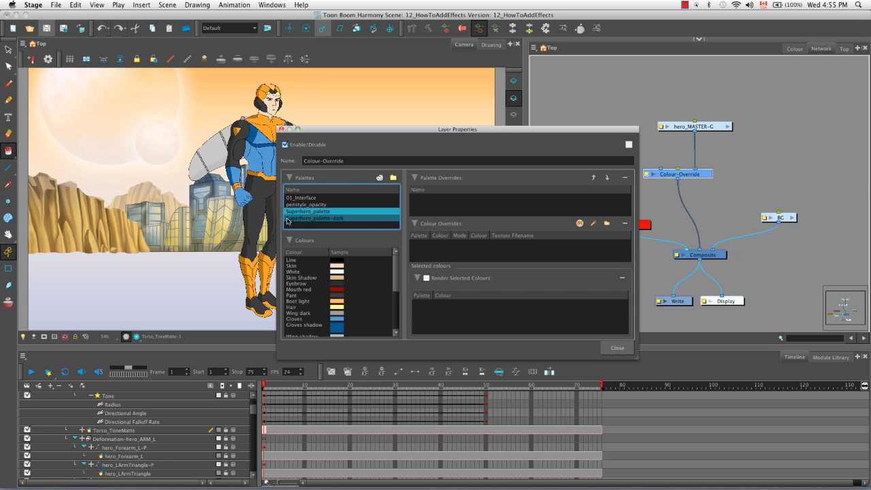
pyautogui.click(289, 218)
pyautogui.click(331, 336)
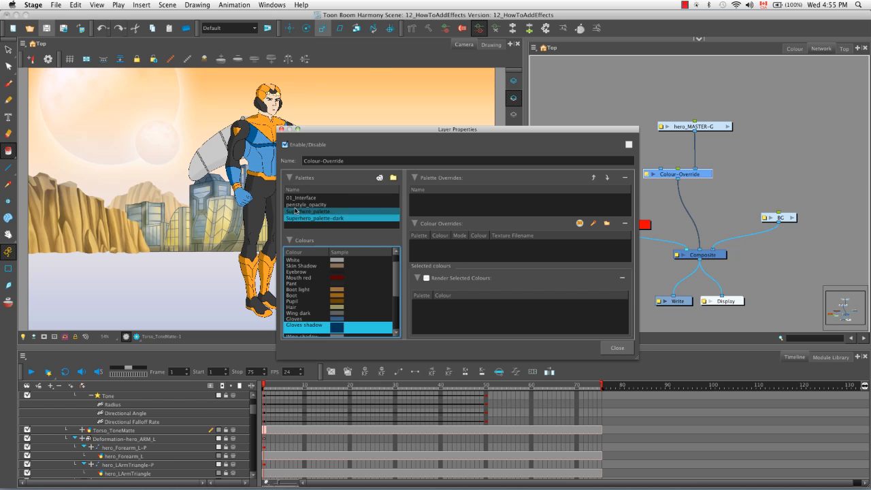
pyautogui.click(288, 178)
pyautogui.click(289, 178)
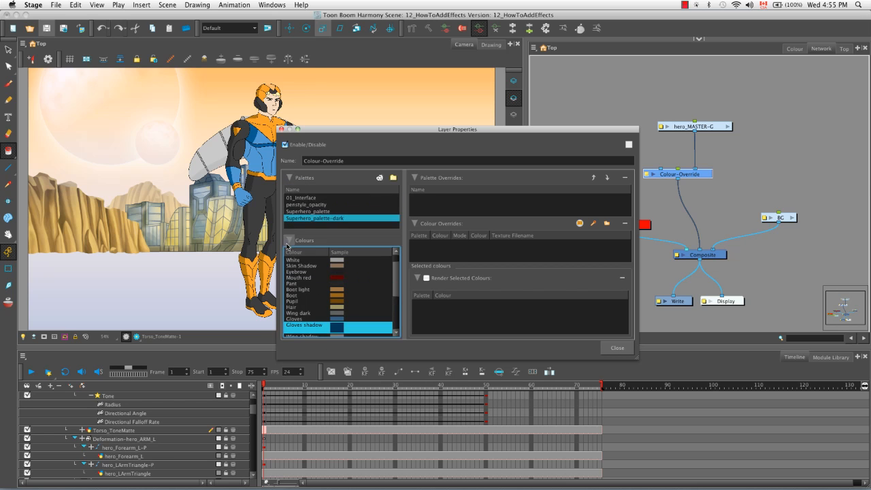
pyautogui.click(290, 242)
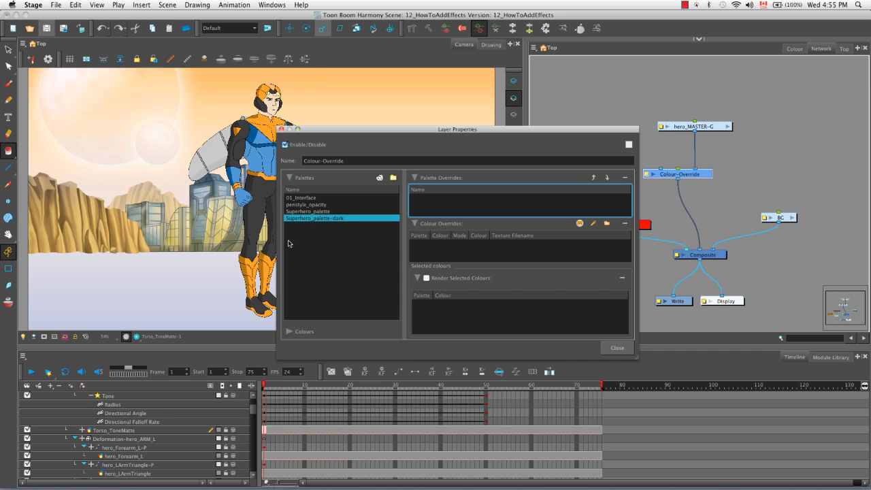
pyautogui.click(289, 331)
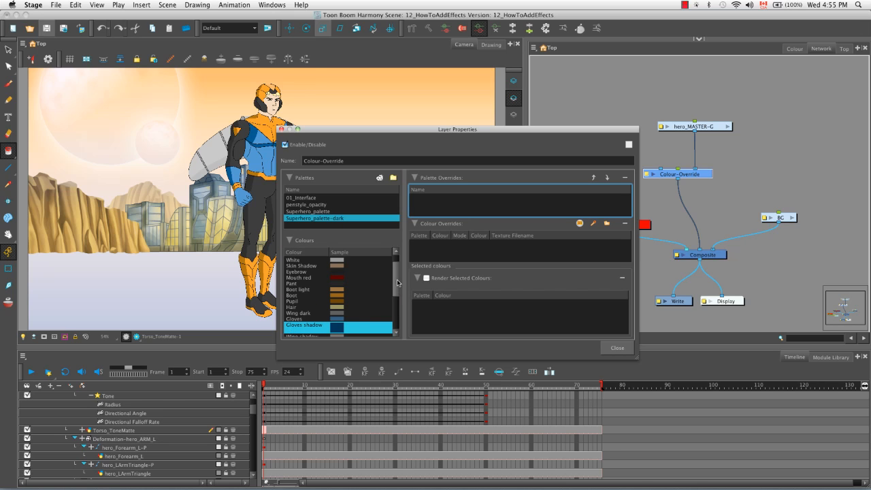
pyautogui.scroll(1, 396, 289)
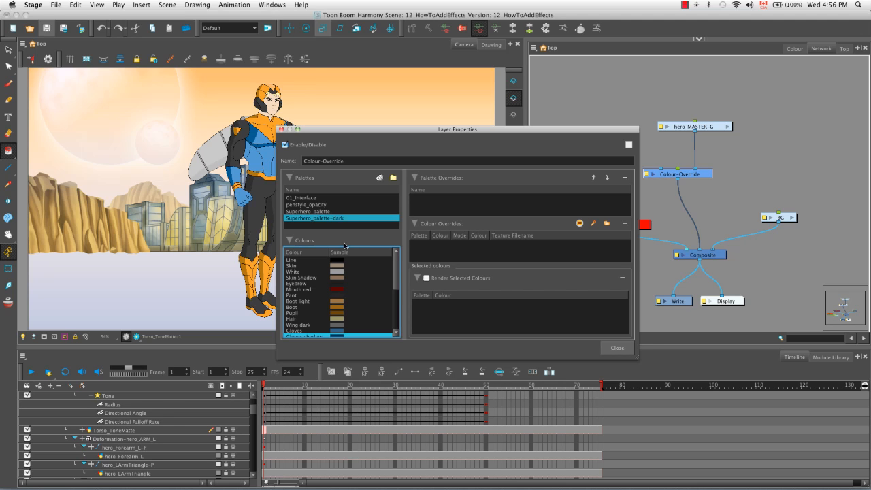
# - Add Superhero_palette-dark to the palette overrides of the Colour-Override module
pyautogui.click(293, 221)
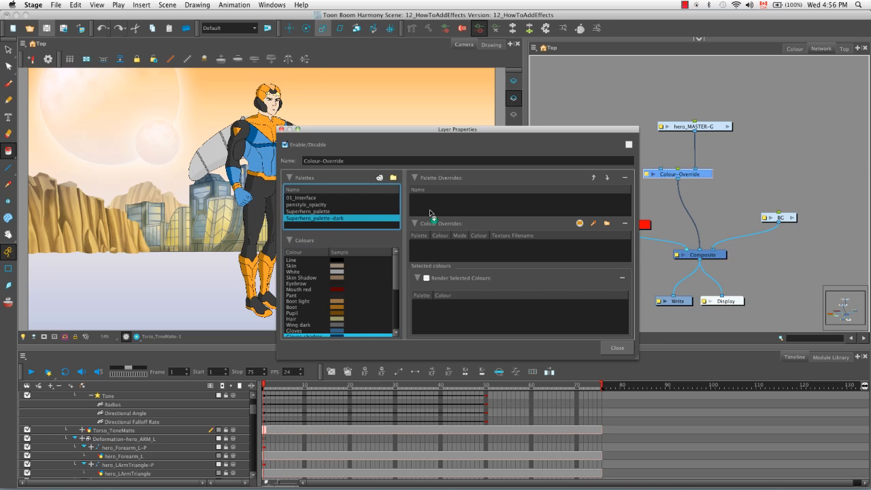
pyautogui.moveTo(454, 209); pyautogui.dragTo(454, 209)
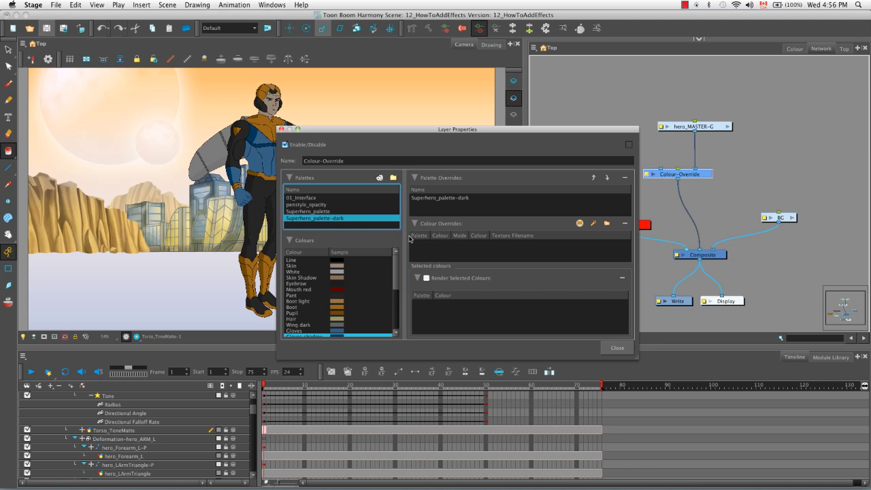
# - Remove Superhero_palette-dark from the palette overrides and move the properties dialog clear of the superhero
pyautogui.click(450, 201)
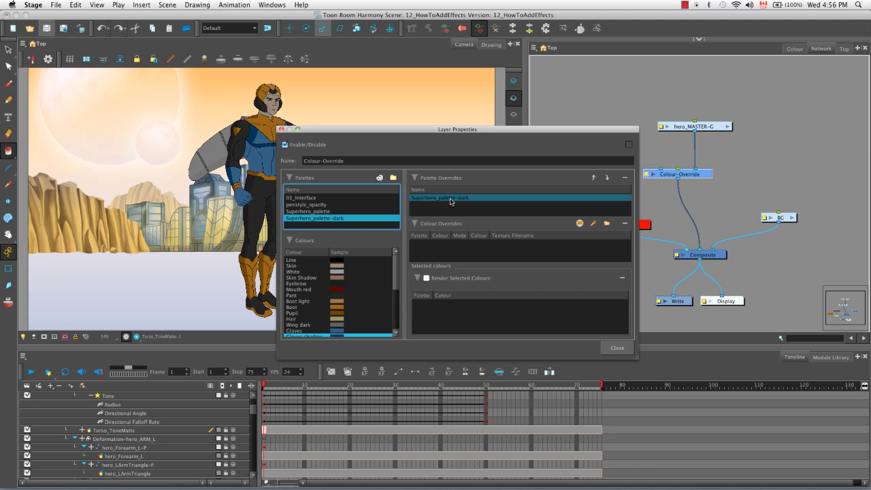
pyautogui.click(453, 201)
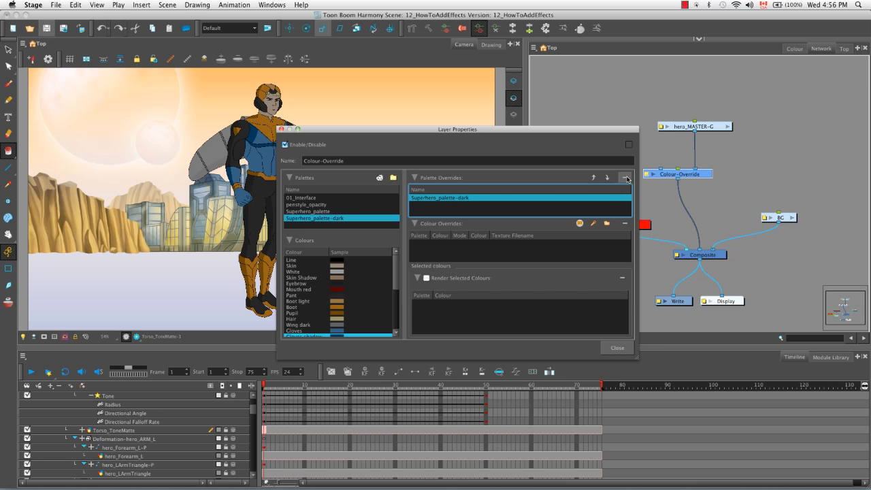
pyautogui.click(624, 179)
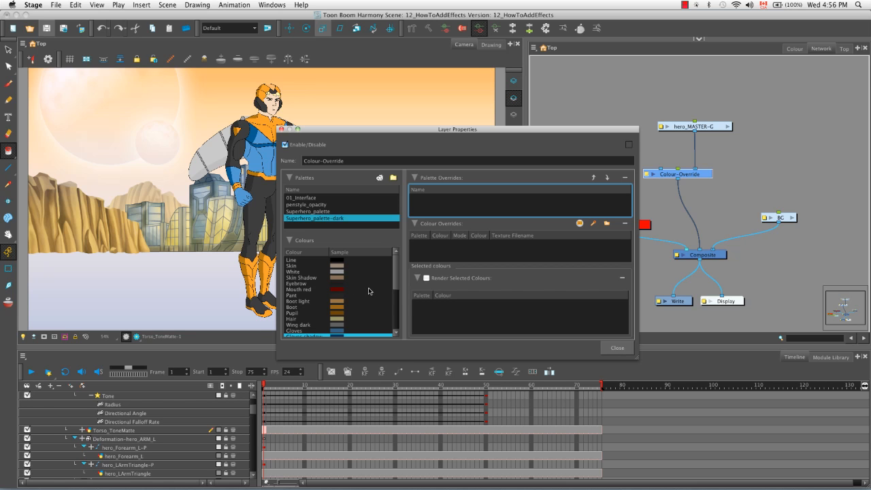
pyautogui.moveTo(434, 132); pyautogui.dragTo(516, 105)
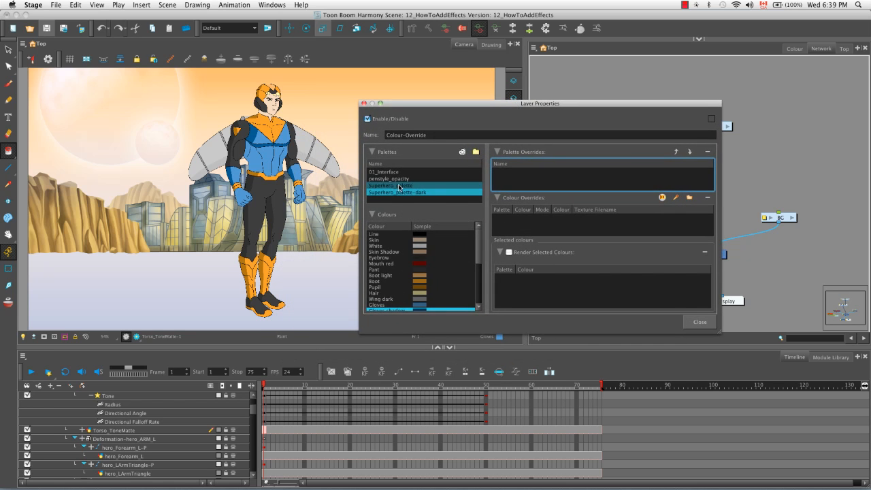
# - Try overriding the Gloves colour from Superhero_palette in Colour not visible mode, and remove that override again
pyautogui.click(398, 186)
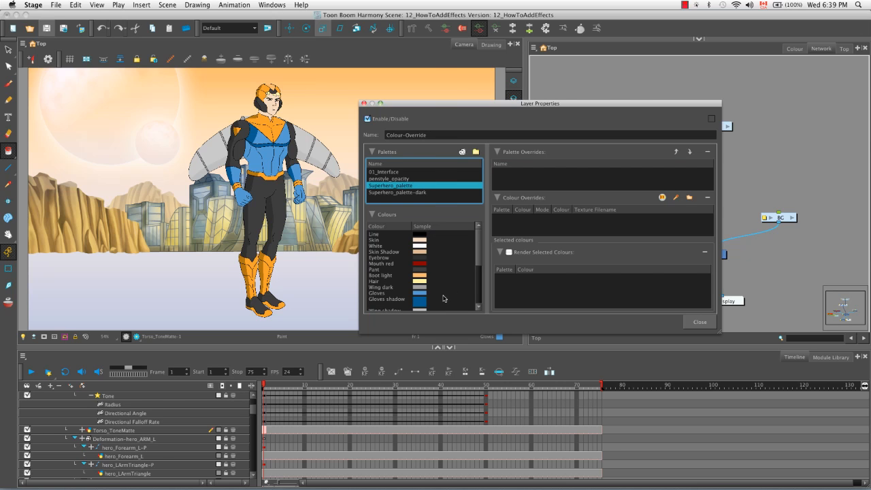
pyautogui.click(418, 293)
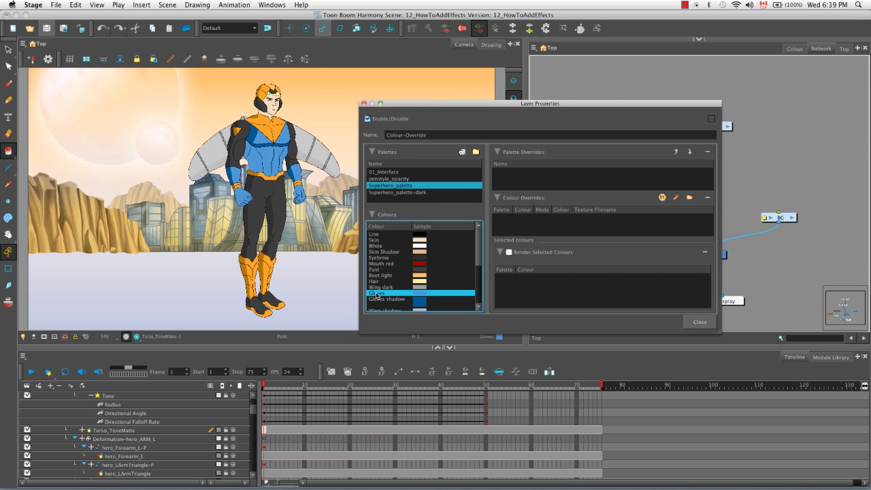
pyautogui.moveTo(377, 294); pyautogui.dragTo(534, 228)
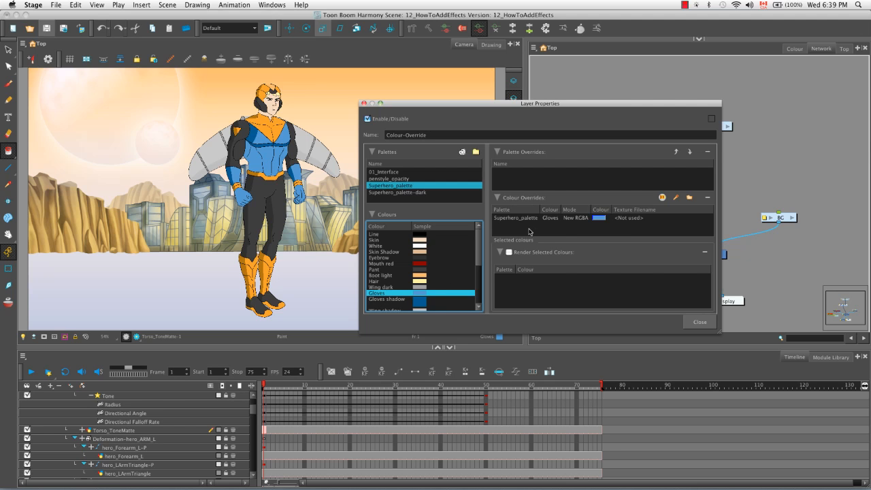
pyautogui.click(572, 220)
pyautogui.click(571, 220)
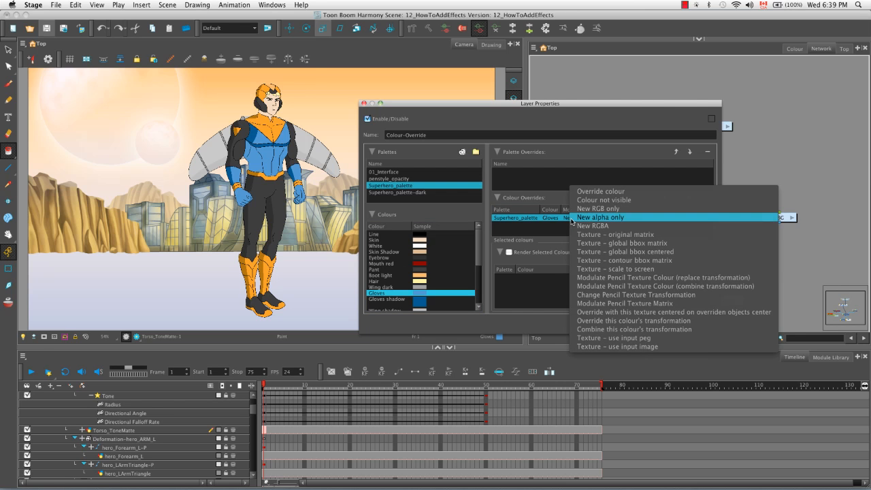
pyautogui.click(639, 201)
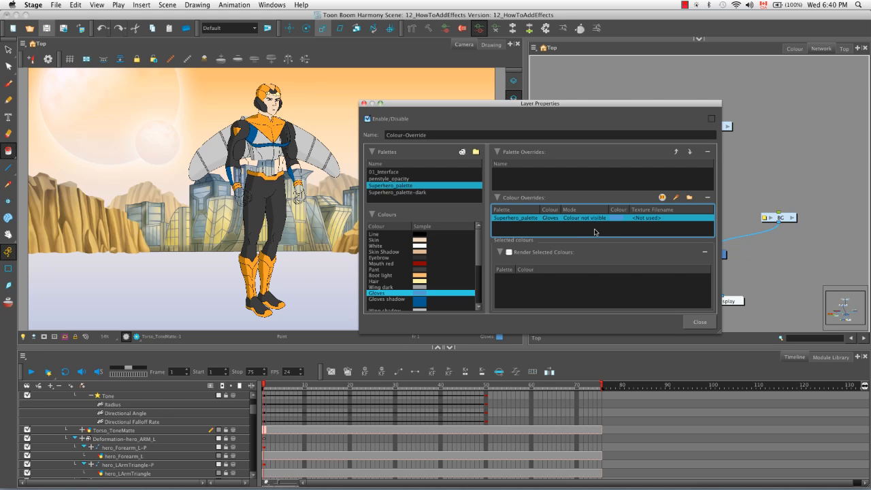
pyautogui.click(706, 198)
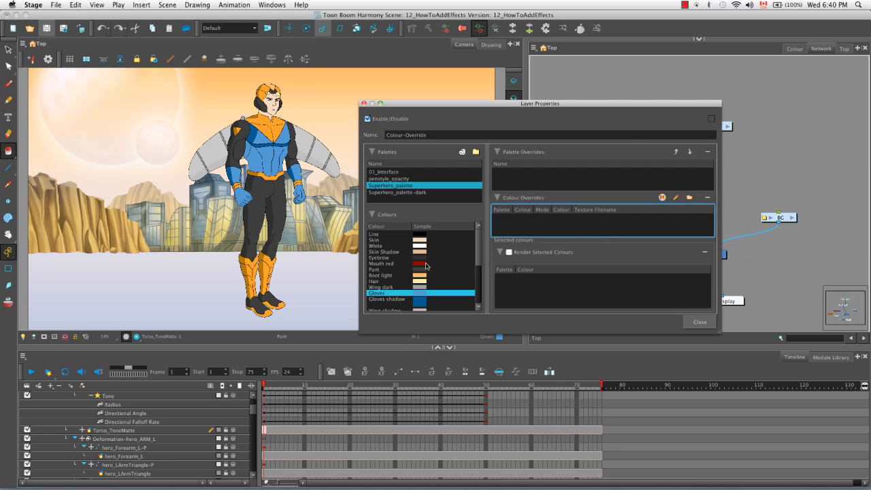
# - Add the Pant colour from Superhero_palette to the colour overrides and assign galaxy.tga as its texture file
pyautogui.click(423, 270)
pyautogui.moveTo(419, 271)
pyautogui.mouseDown()
pyautogui.moveTo(467, 264)
pyautogui.moveTo(551, 228)
pyautogui.mouseUp()
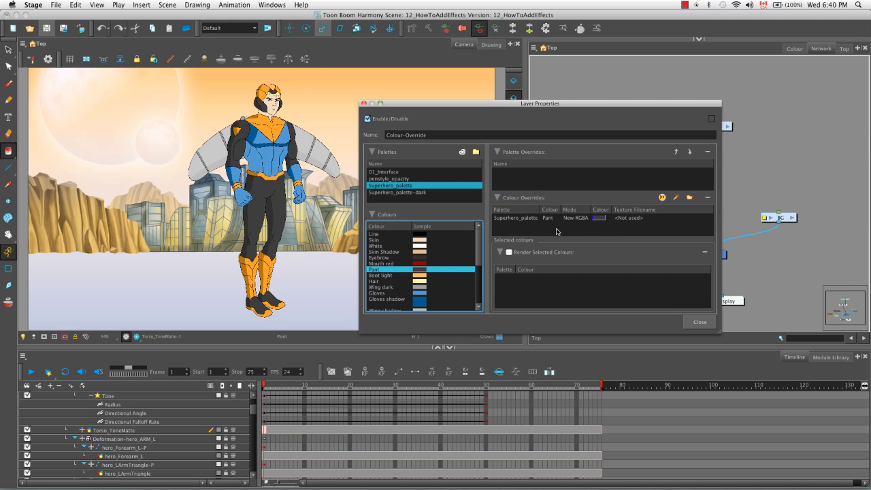
pyautogui.doubleClick(631, 218)
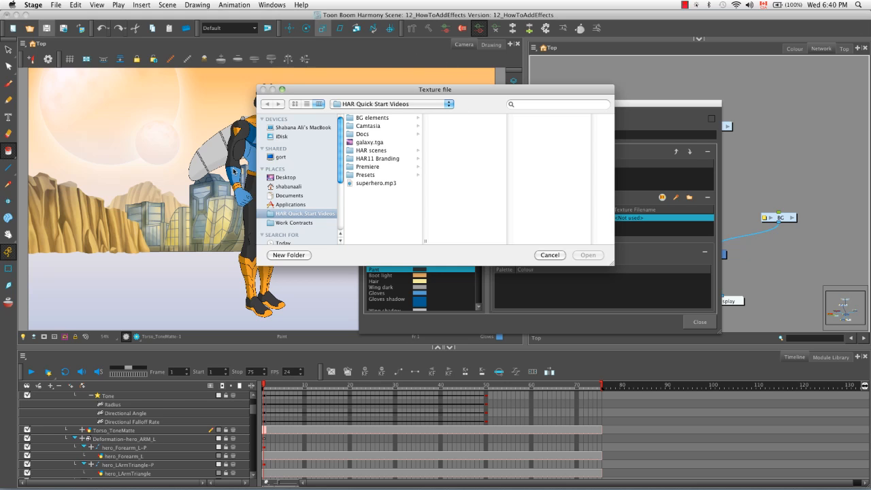
pyautogui.click(379, 144)
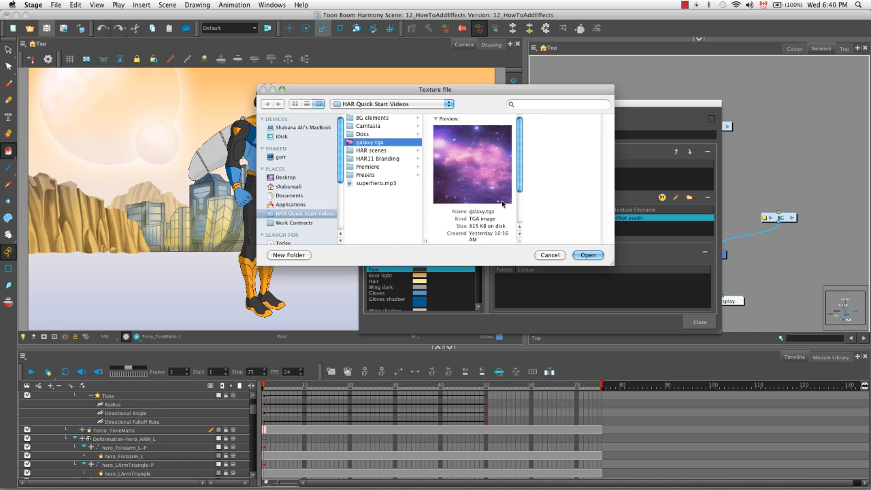
pyautogui.click(586, 256)
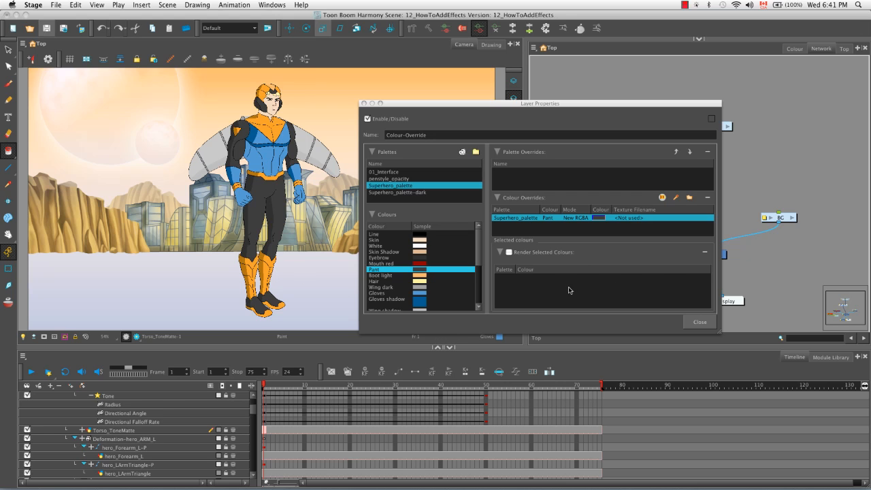
# - Set the Pant override's mode to Texture - original matrix and preview it in the Camera's Render View
pyautogui.click(572, 219)
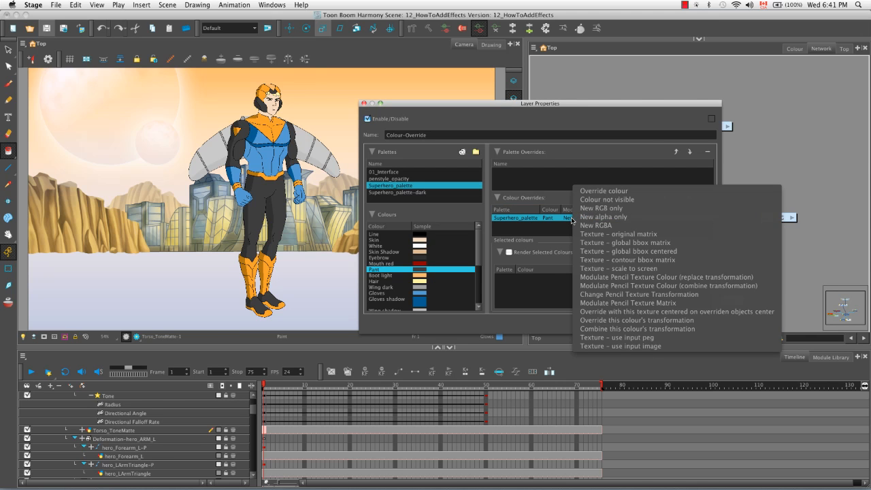
pyautogui.click(665, 235)
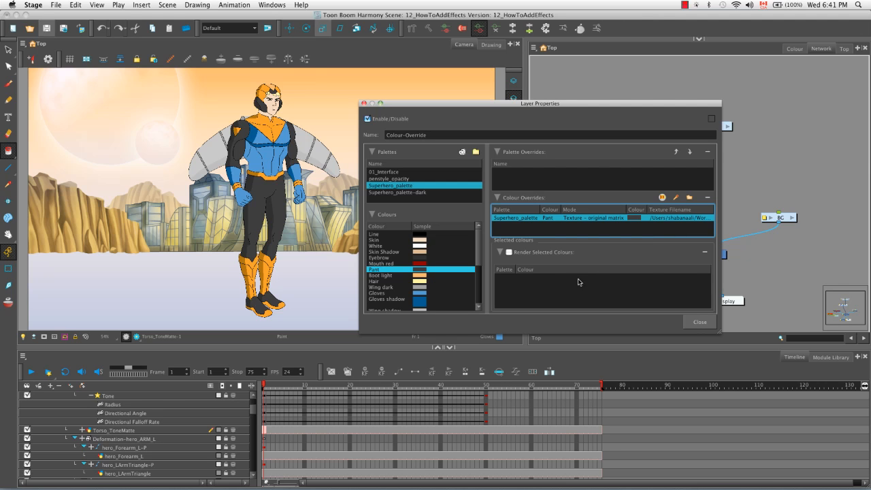
pyautogui.click(137, 337)
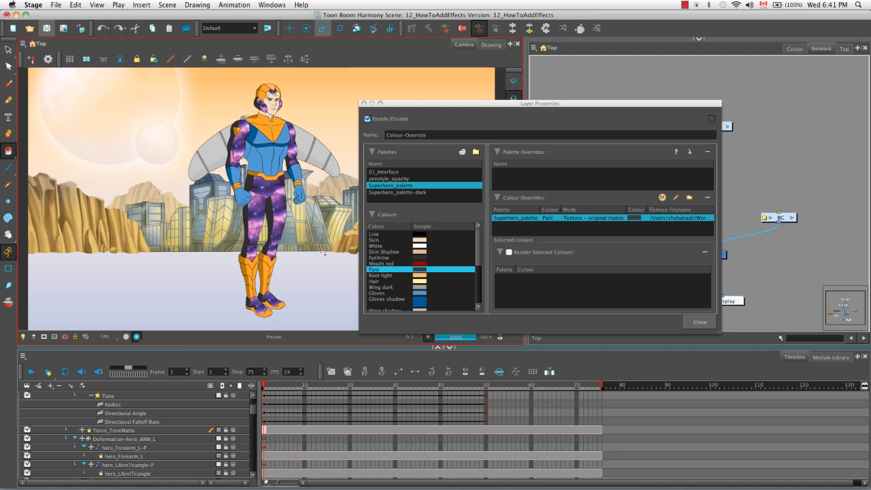
# - Remove the Pant colour override, return the Camera to OpenGL display, and close the Colour-Override properties
pyautogui.click(534, 219)
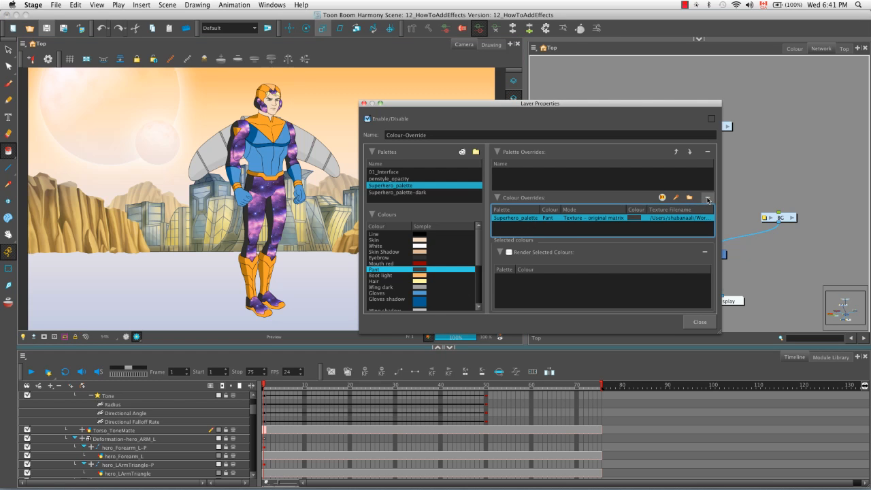
pyautogui.click(701, 200)
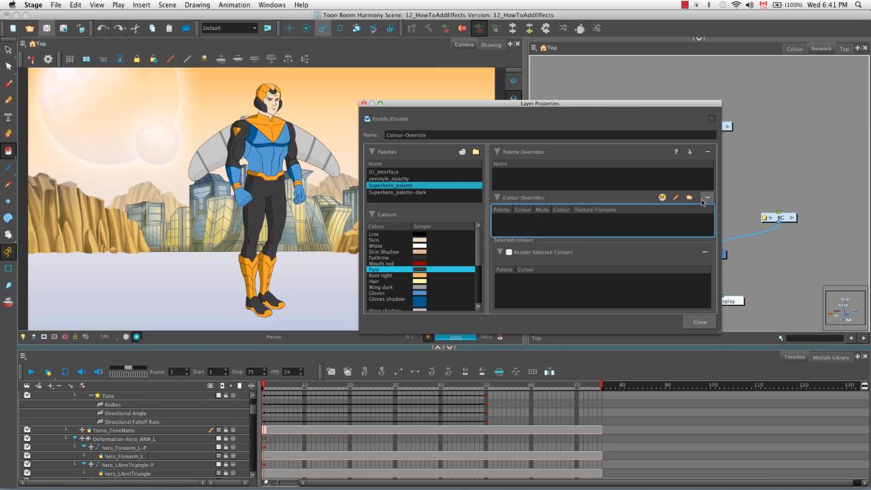
pyautogui.click(127, 338)
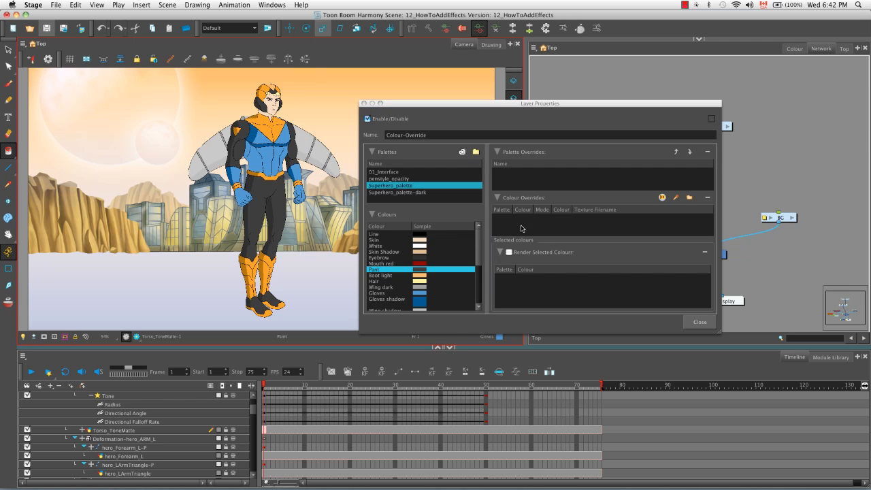
pyautogui.click(363, 103)
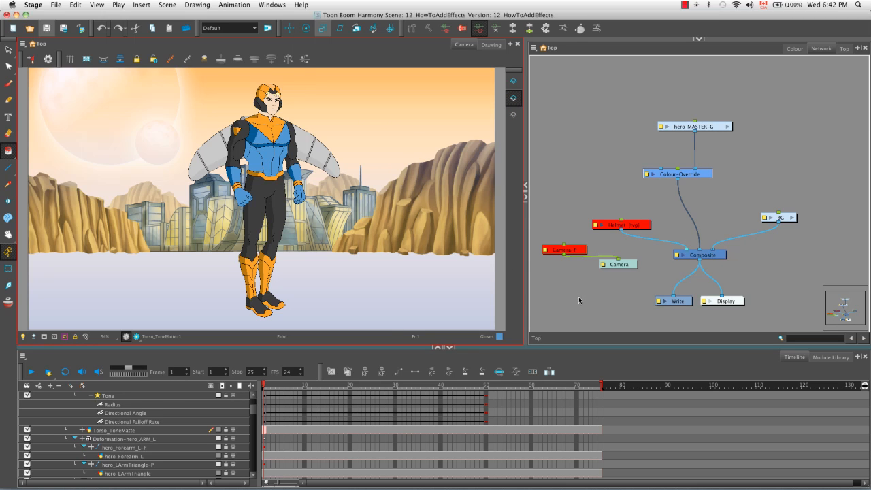
# - Enter the L_EYE-G group inside hero_MASTER-G, HEAD-G and FACIAL_FEATURES-G, and centre its modules in the network
pyautogui.click(728, 127)
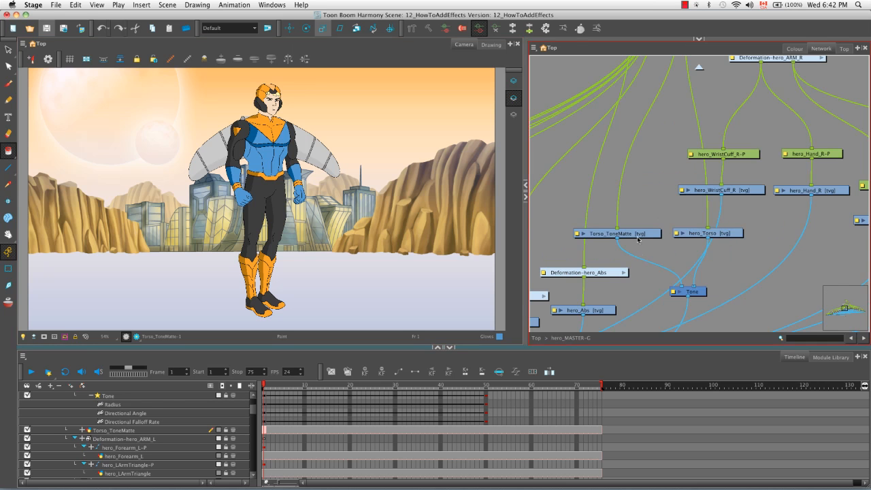
pyautogui.press('space')
pyautogui.moveTo(607, 238); pyautogui.dragTo(685, 218)
pyautogui.click(663, 217)
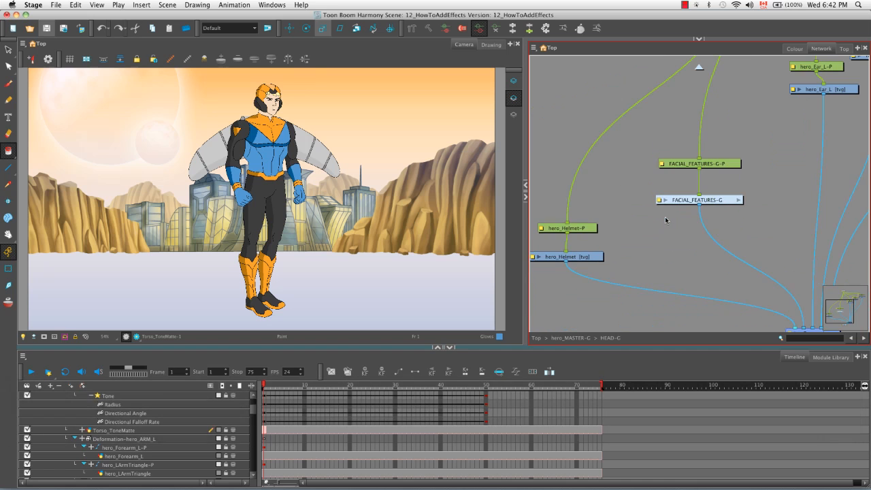
pyautogui.click(738, 201)
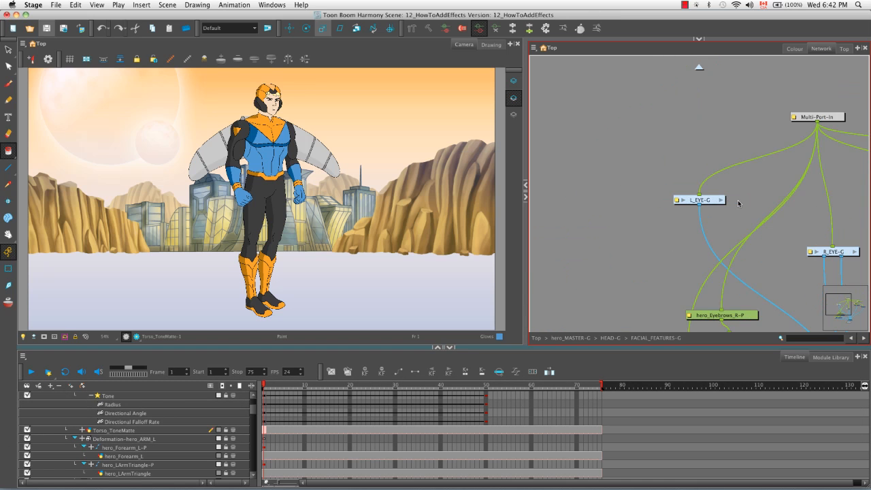
pyautogui.press('space')
pyautogui.moveTo(777, 237); pyautogui.dragTo(609, 229)
pyautogui.click(612, 223)
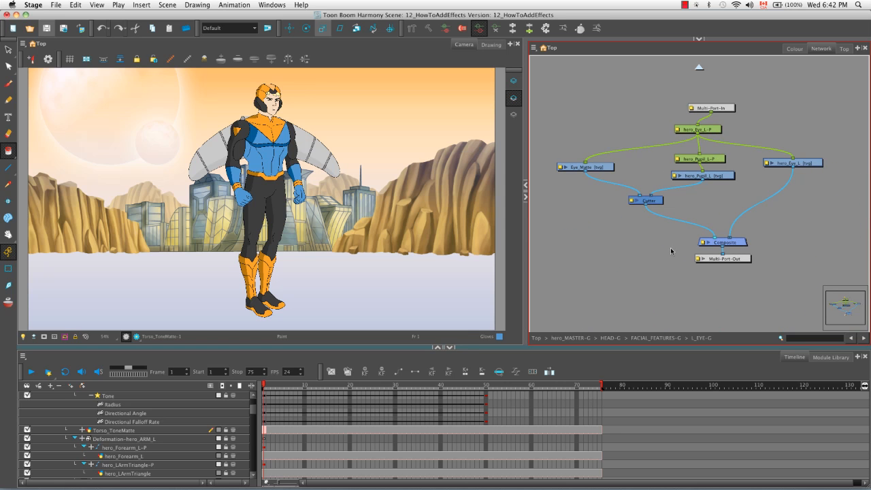
pyautogui.press('space')
pyautogui.moveTo(664, 262); pyautogui.dragTo(692, 257)
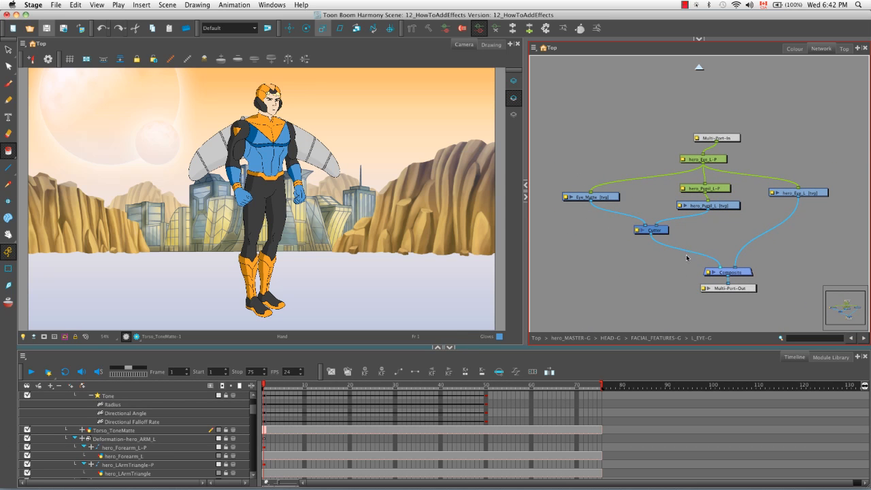
# - Frame the superhero's face closely in the Camera view so that both eyes can be examined
pyautogui.hotkey('alt', 's')
pyautogui.click(360, 131)
pyautogui.press('space')
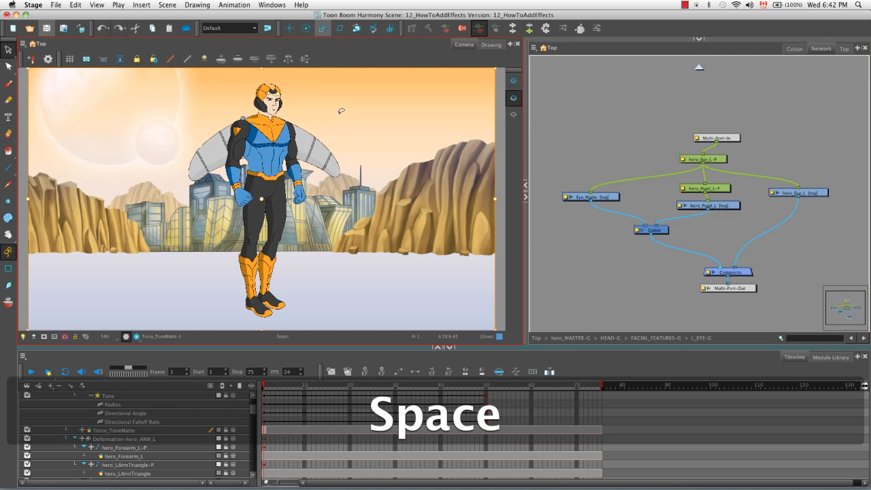
pyautogui.press('space')
pyautogui.moveTo(335, 112); pyautogui.dragTo(346, 175)
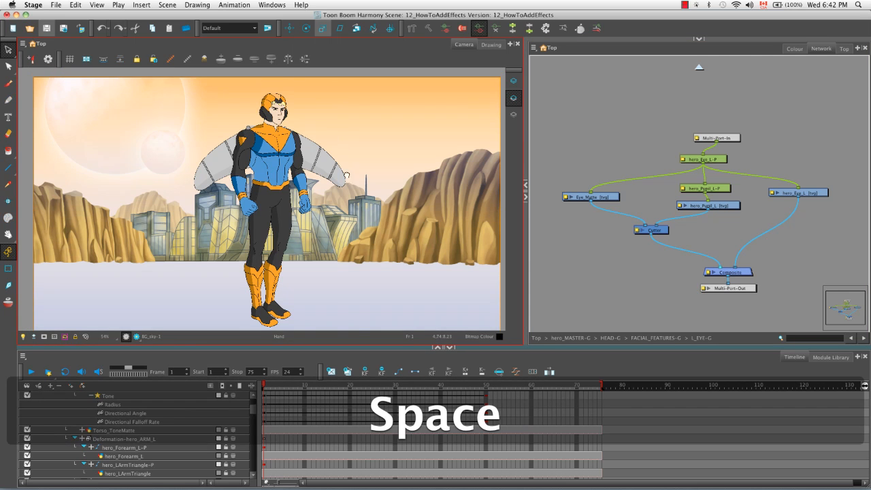
pyautogui.press('2')
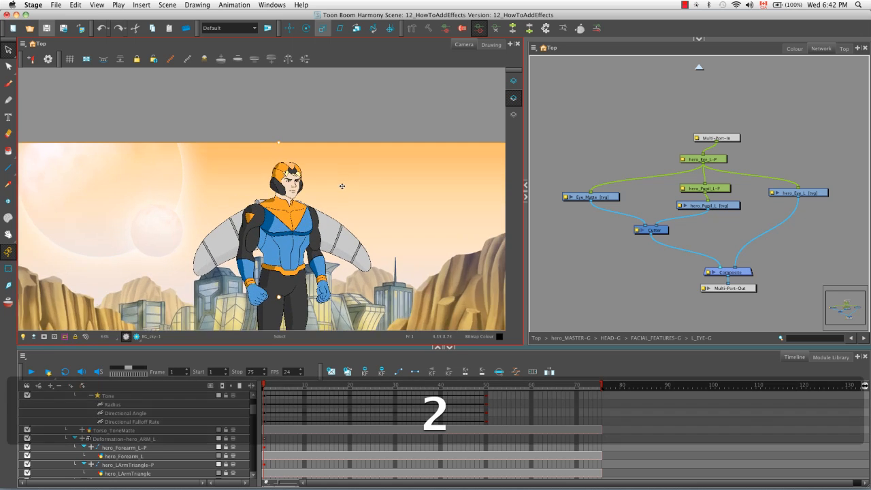
pyautogui.press('2')
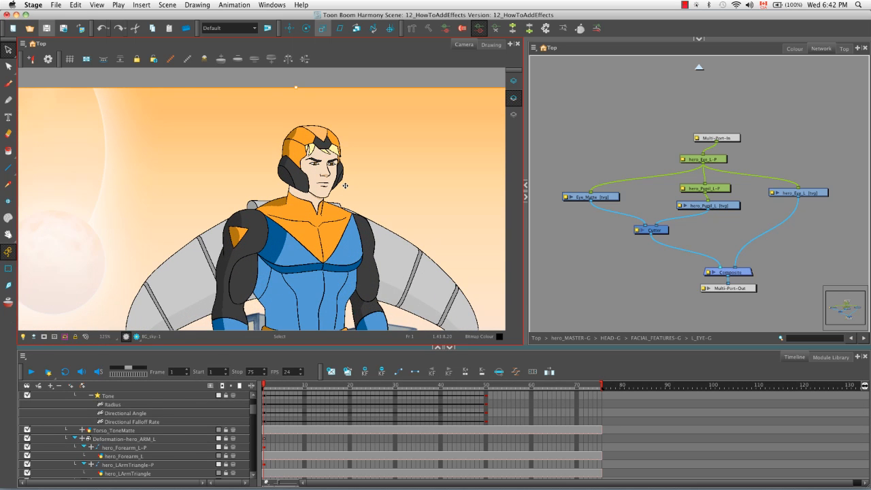
pyautogui.press('2')
pyautogui.press('2')
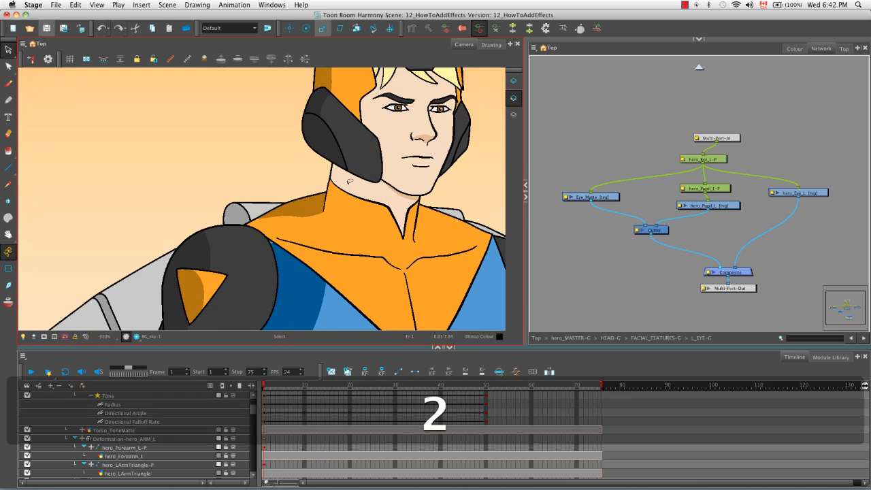
pyautogui.press('space')
pyautogui.moveTo(432, 143); pyautogui.dragTo(317, 214)
pyautogui.press('2')
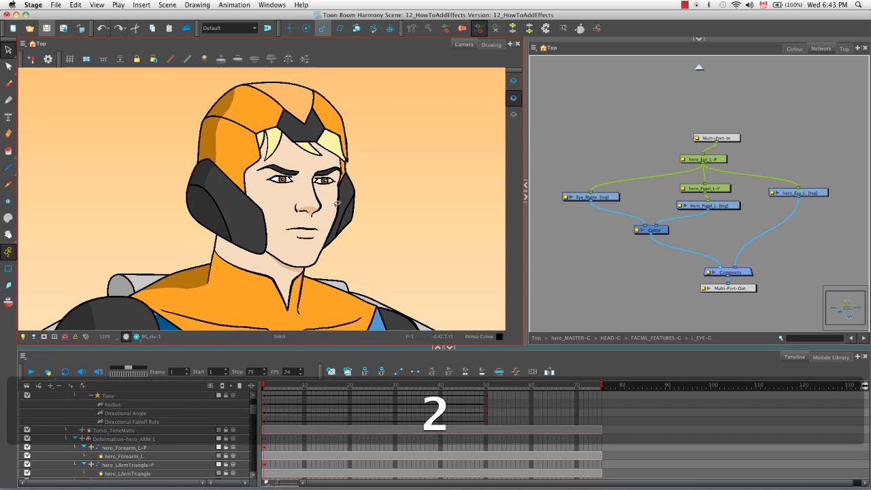
pyautogui.press('2')
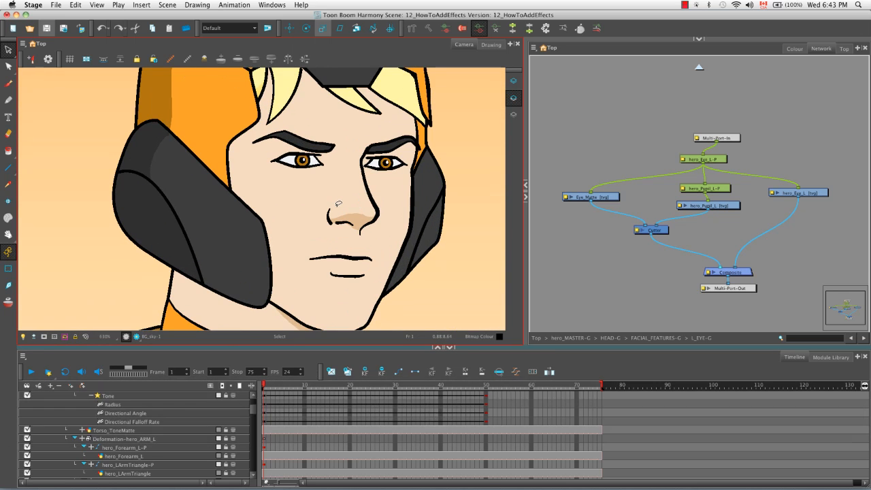
pyautogui.press('space')
pyautogui.moveTo(418, 149); pyautogui.dragTo(401, 207)
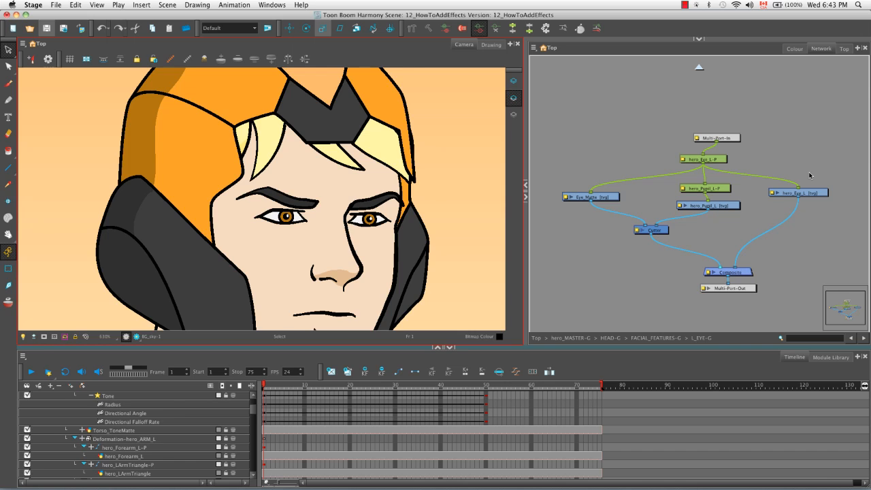
# - Add a Colour-Override module from the module library to the L_EYE-G network, in the empty area below the Cutter
pyautogui.click(817, 357)
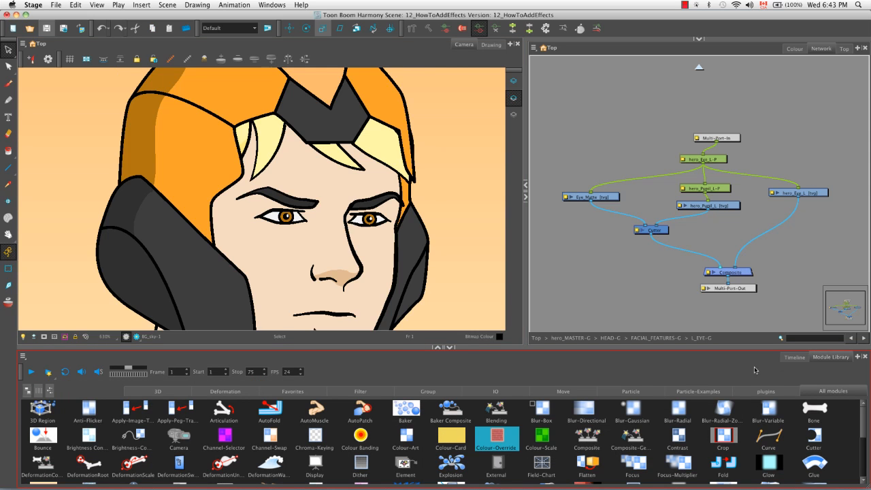
pyautogui.moveTo(502, 438); pyautogui.dragTo(532, 387)
pyautogui.moveTo(583, 286); pyautogui.dragTo(590, 286)
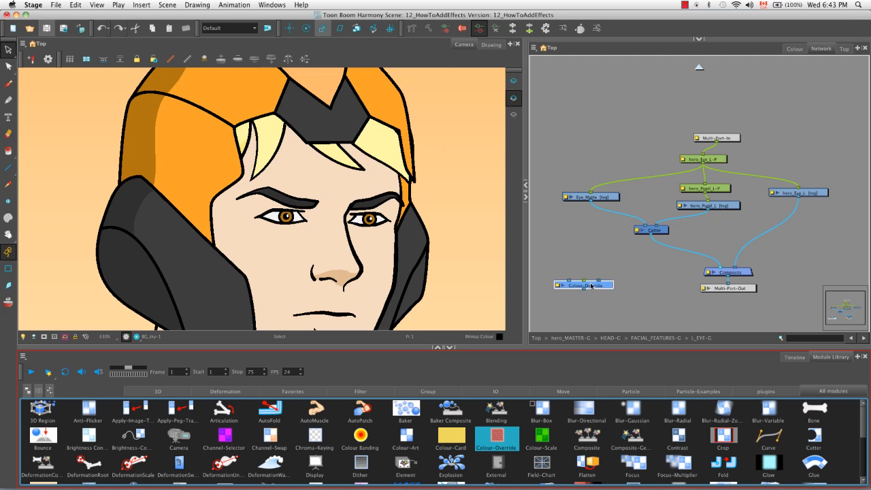
# - Detach the Eye_Matte drawing from the eye network, set it aside, and disable it
pyautogui.click(610, 197)
pyautogui.moveTo(578, 151); pyautogui.dragTo(572, 153)
pyautogui.press('d')
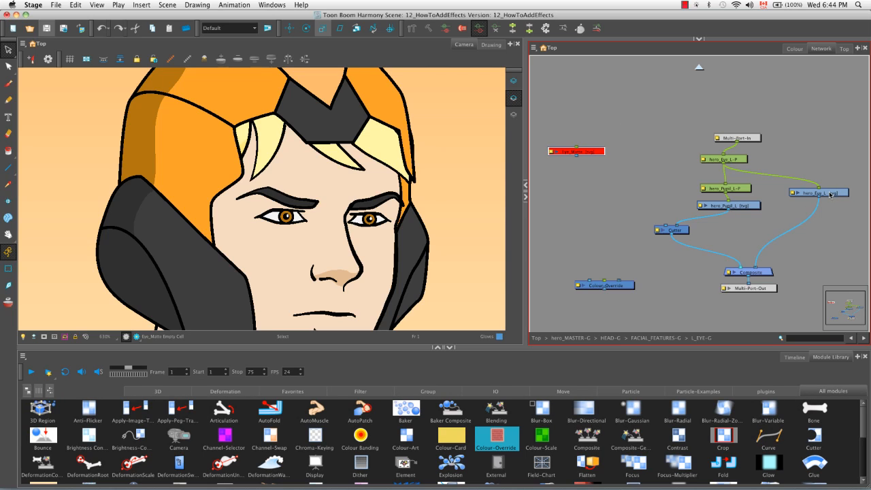
# - Connect the hero_Eye_L drawing through Colour-Override to the Cutter's matte input, and link Colour-Override to the hero_Eye_L-P peg
pyautogui.moveTo(818, 198); pyautogui.dragTo(666, 225)
pyautogui.moveTo(635, 196); pyautogui.dragTo(720, 159)
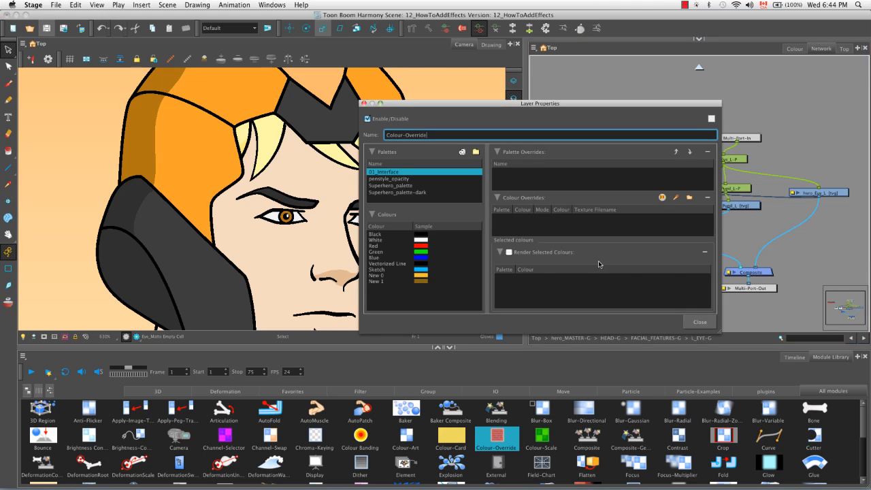
# - Set Colour-Override to render only the Eyelib colour from Superhero_palette, and close its properties
pyautogui.click(381, 185)
pyautogui.moveTo(478, 249); pyautogui.dragTo(478, 279)
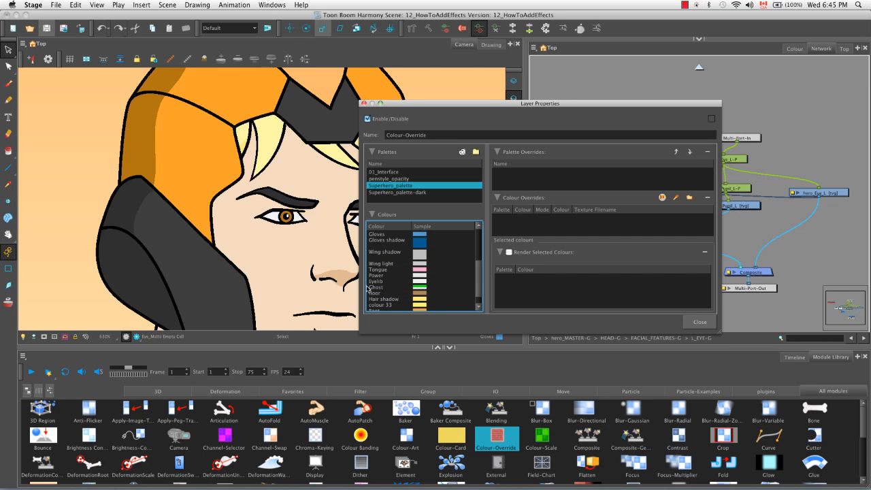
pyautogui.click(425, 281)
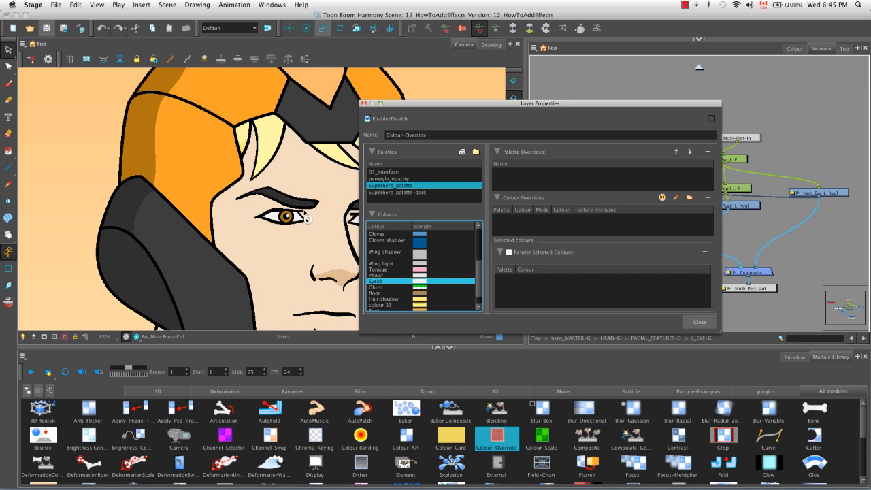
pyautogui.moveTo(374, 282); pyautogui.dragTo(533, 287)
pyautogui.click(509, 252)
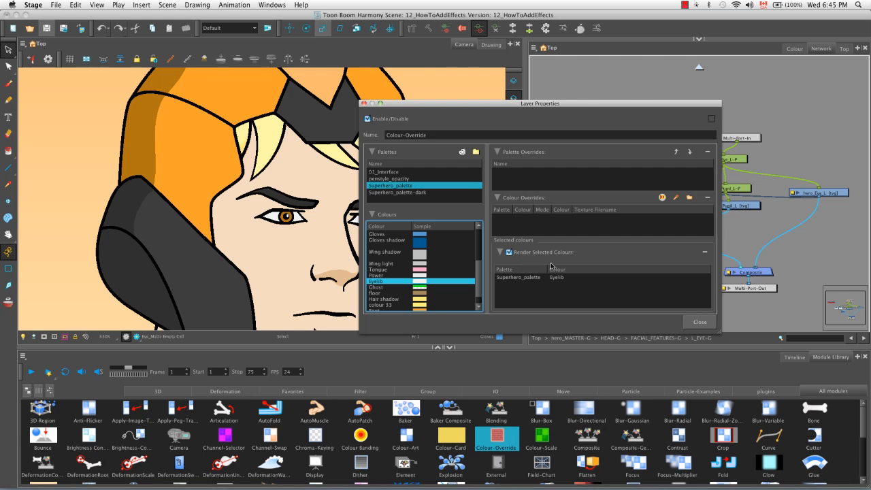
pyautogui.click(695, 323)
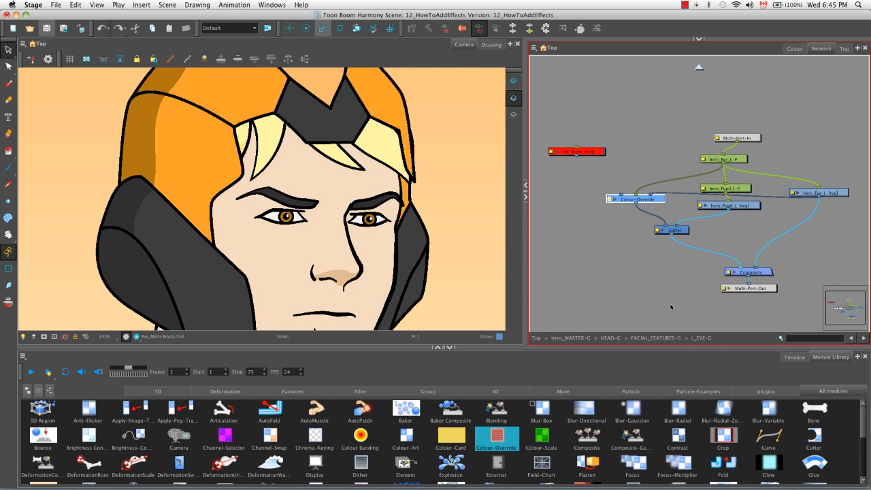
# - Use the Transform tool to move the left eye's pupil up and down past the eye's edges to test the Cutter
pyautogui.hotkey('shift', 't')
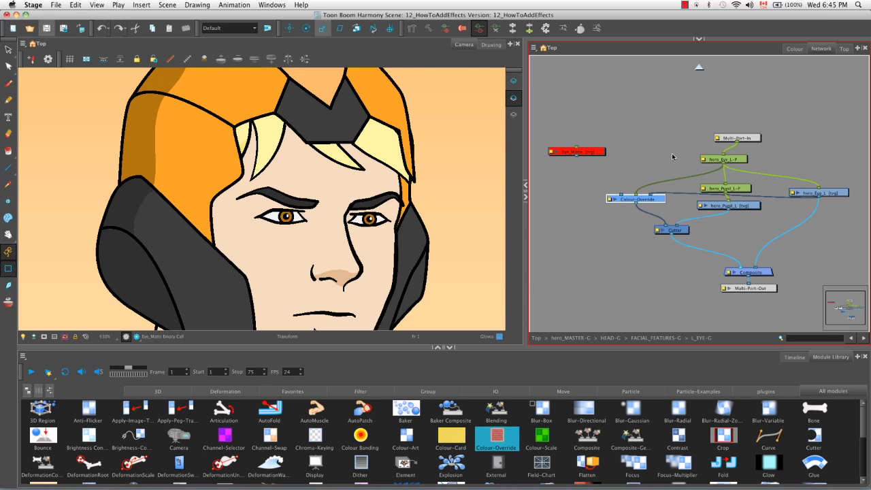
pyautogui.click(738, 189)
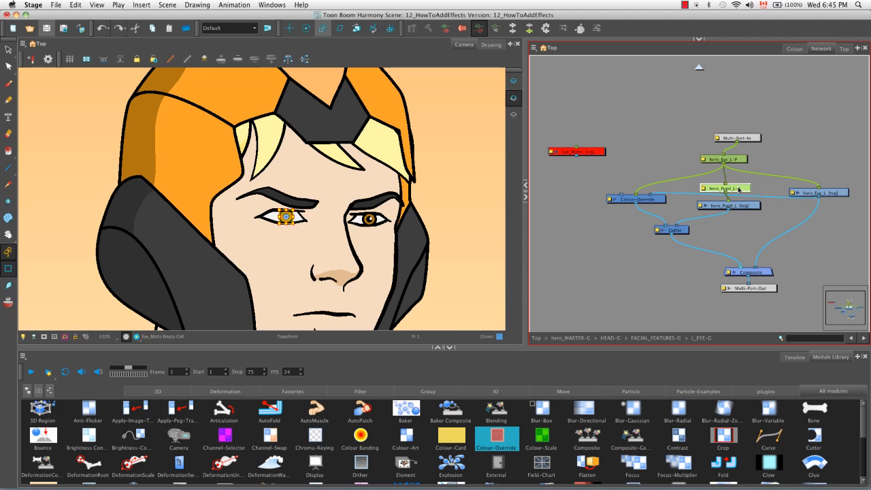
pyautogui.moveTo(287, 216); pyautogui.dragTo(285, 212)
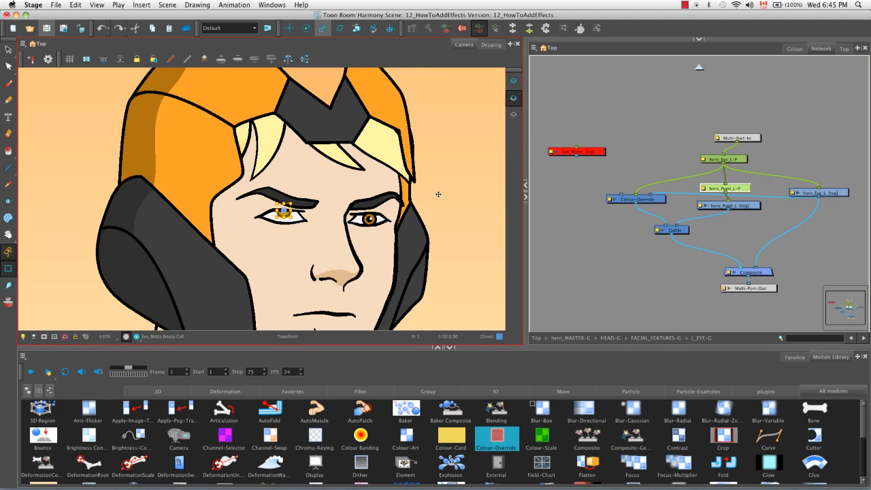
pyautogui.click(550, 201)
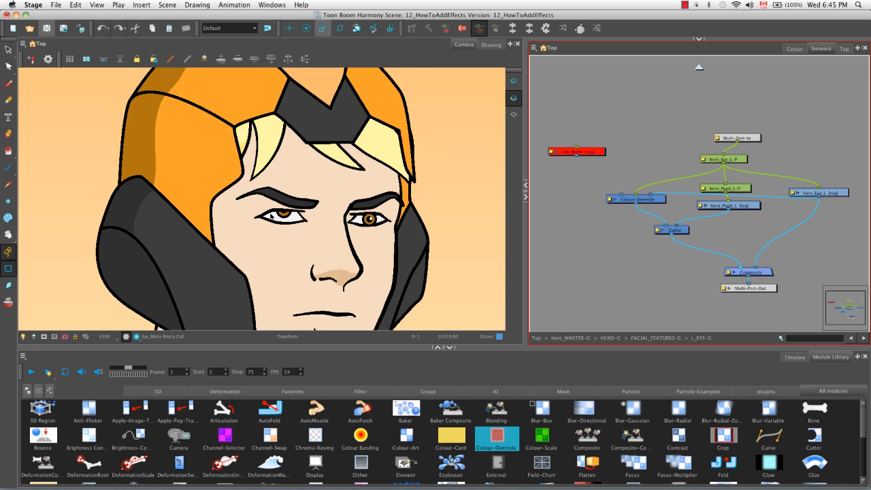
pyautogui.click(285, 216)
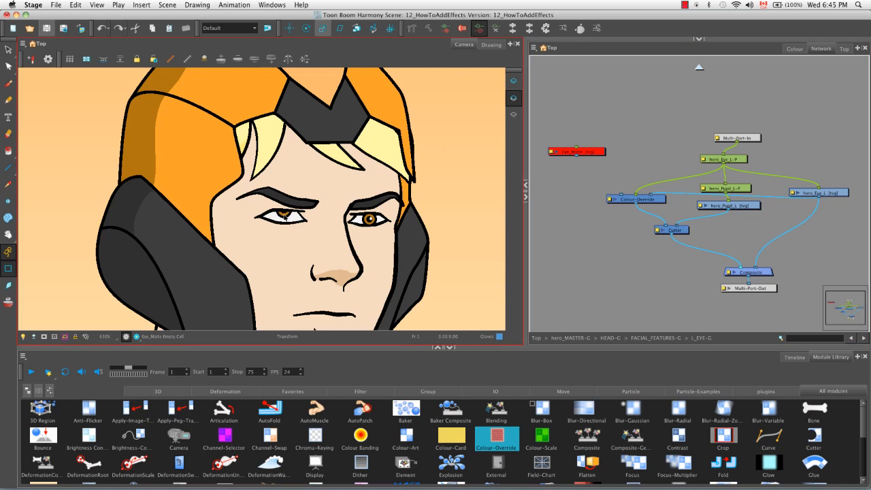
pyautogui.moveTo(283, 212); pyautogui.dragTo(287, 222)
pyautogui.click(570, 291)
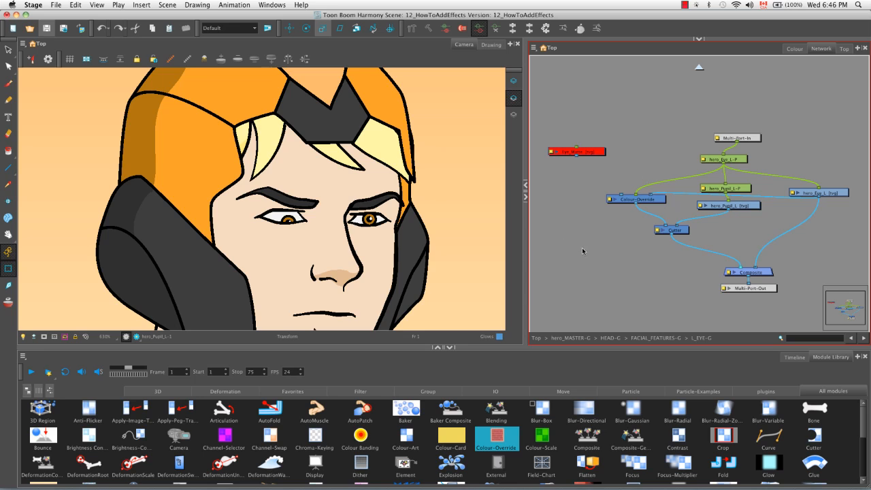
# - Undo both pupil moves and reset the Camera view to show the whole scene
pyautogui.press('super+z')
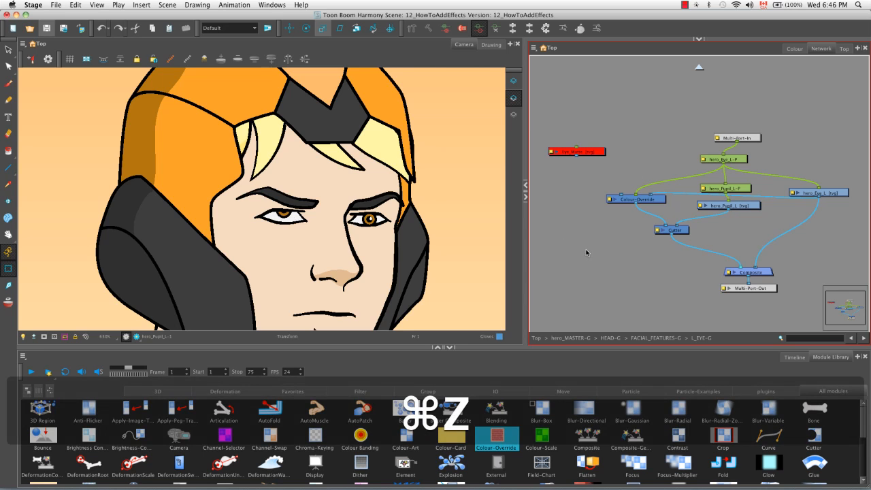
pyautogui.press('super+z')
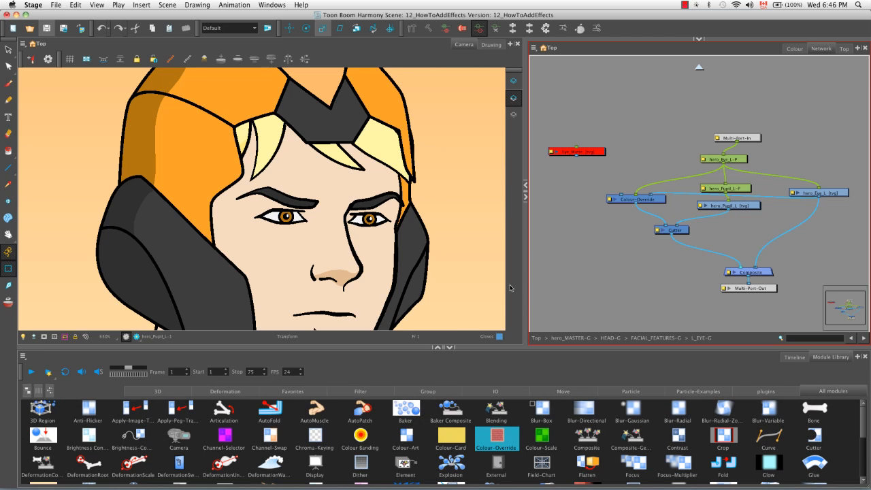
pyautogui.hotkey('shift', 'm')
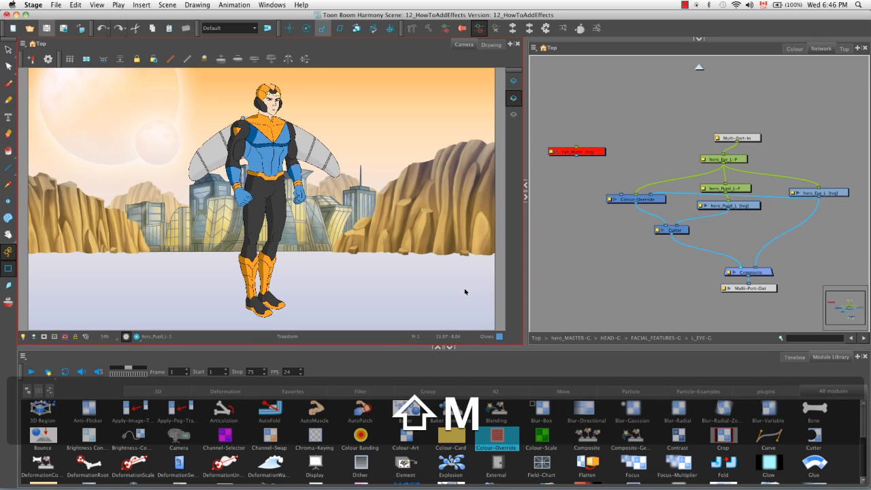